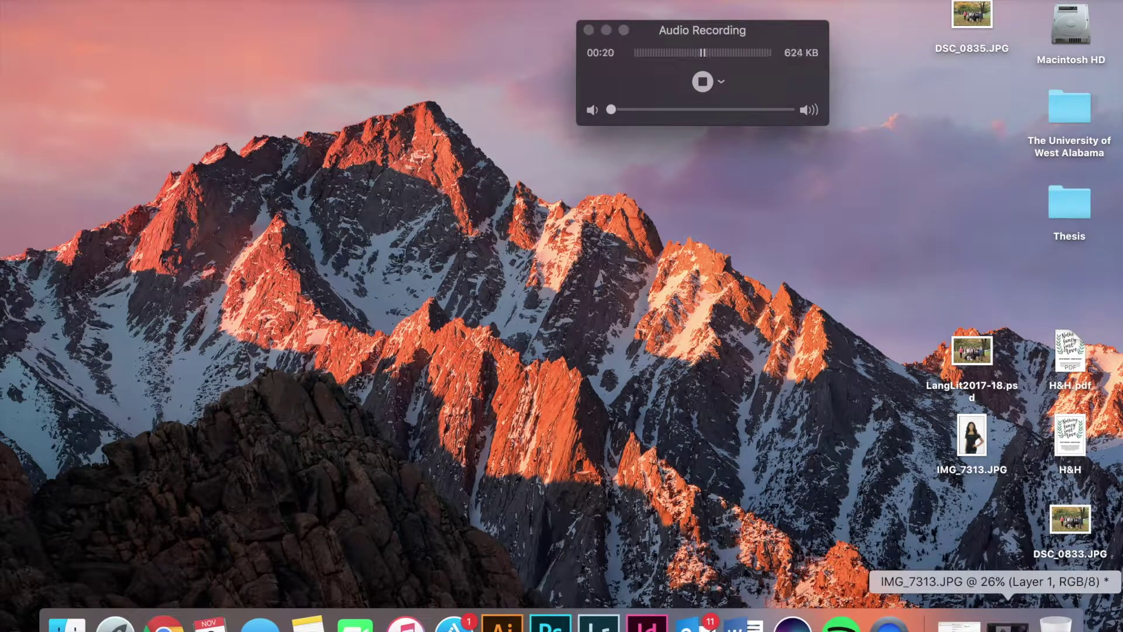
- Switch to Photoshop with the IMG_7313.JPG portrait and examine the woman's face, smile, neck and chest up close
{"action": "left_click", "coordinate": [1007, 627]}
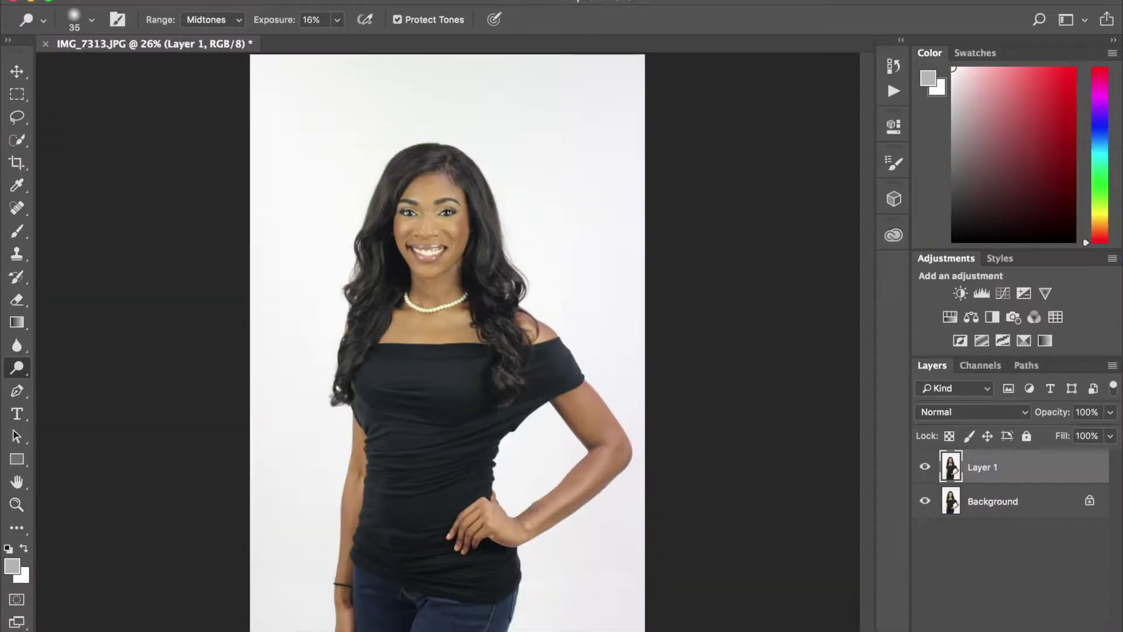
{"action": "key", "text": "super+plus"}
{"action": "key", "text": "super+plus"}
{"action": "key", "text": "super+plus"}
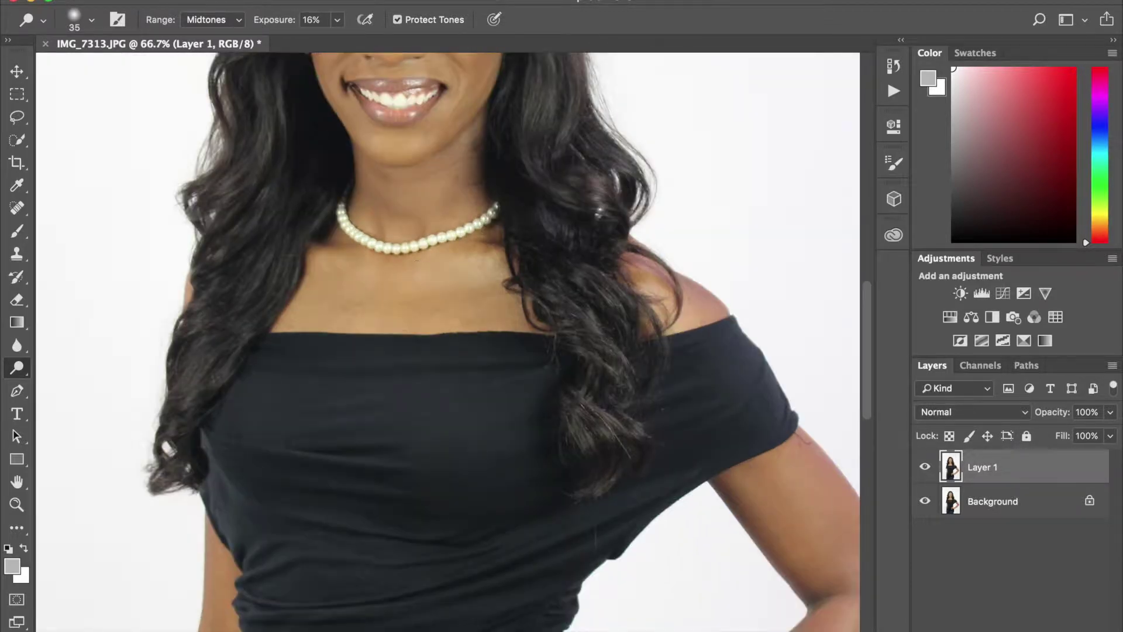
{"action": "scroll", "coordinate": [413, 266], "scroll_direction": "left", "scroll_amount": 5}
{"action": "key", "text": "super+plus"}
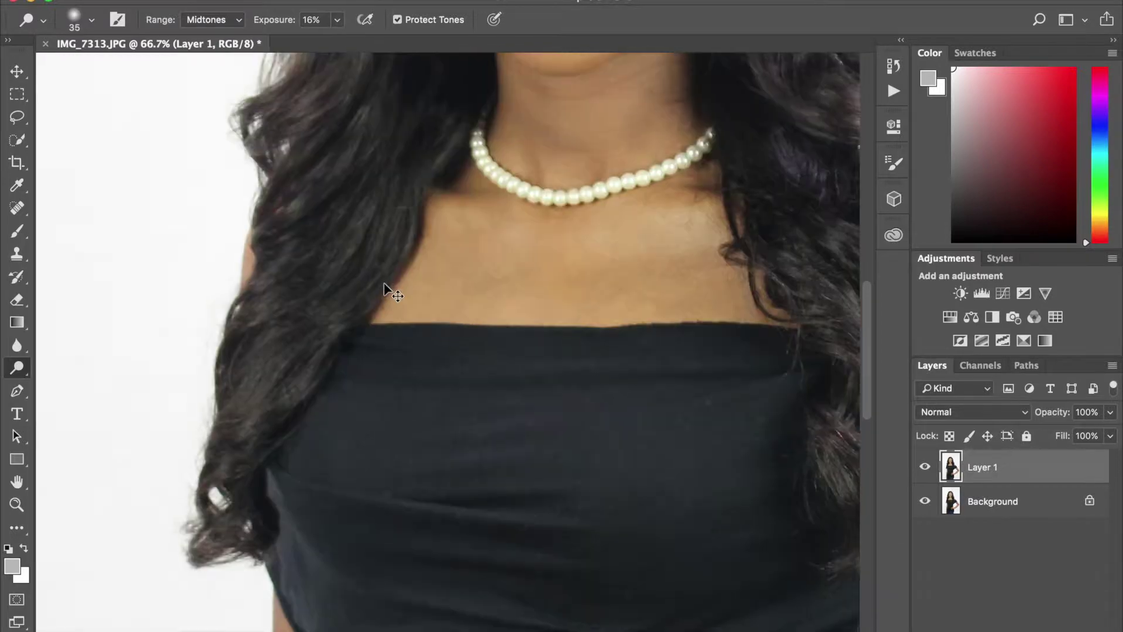
{"action": "key", "text": "super+plus"}
{"action": "scroll", "coordinate": [415, 304], "scroll_direction": "up", "scroll_amount": 3}
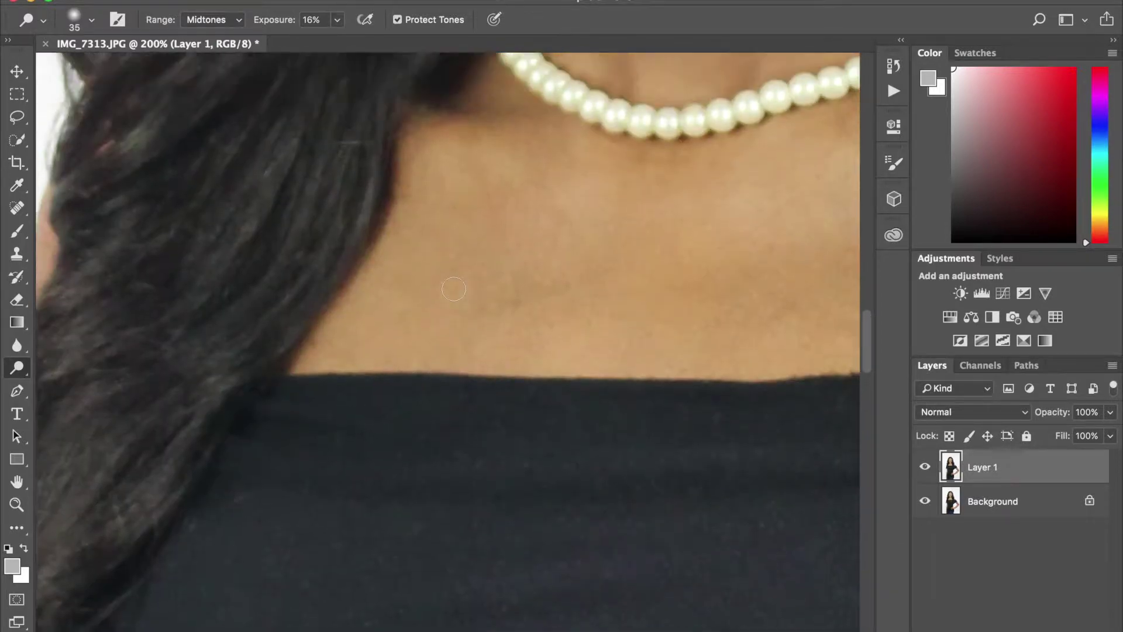
{"action": "scroll", "coordinate": [453, 288], "scroll_direction": "up", "scroll_amount": 10}
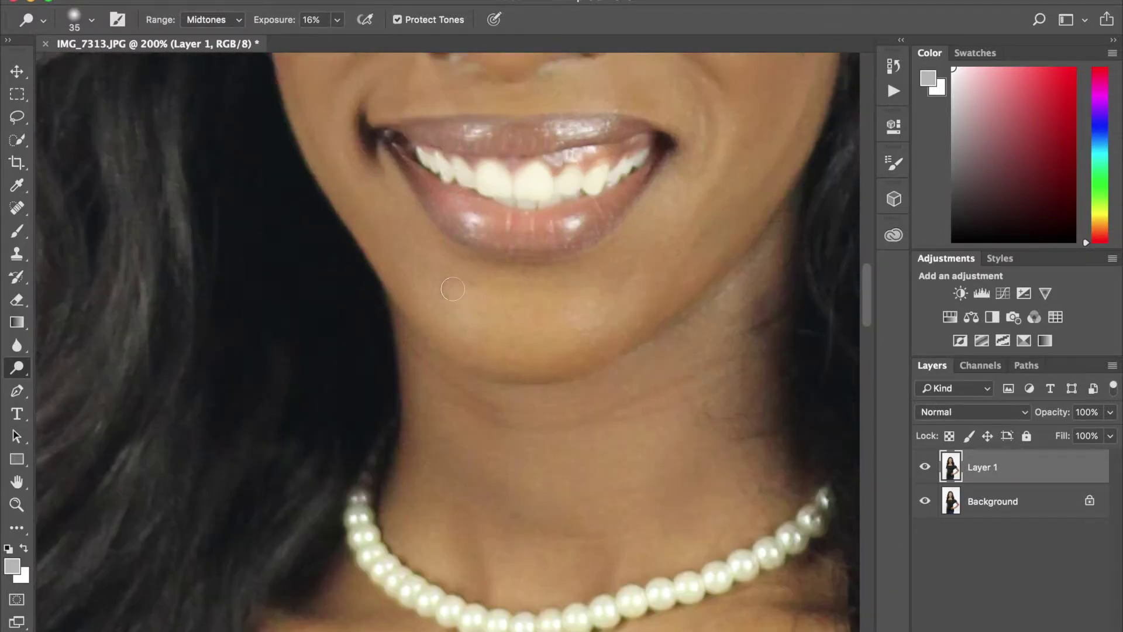
{"action": "scroll", "coordinate": [453, 289], "scroll_direction": "up", "scroll_amount": 6}
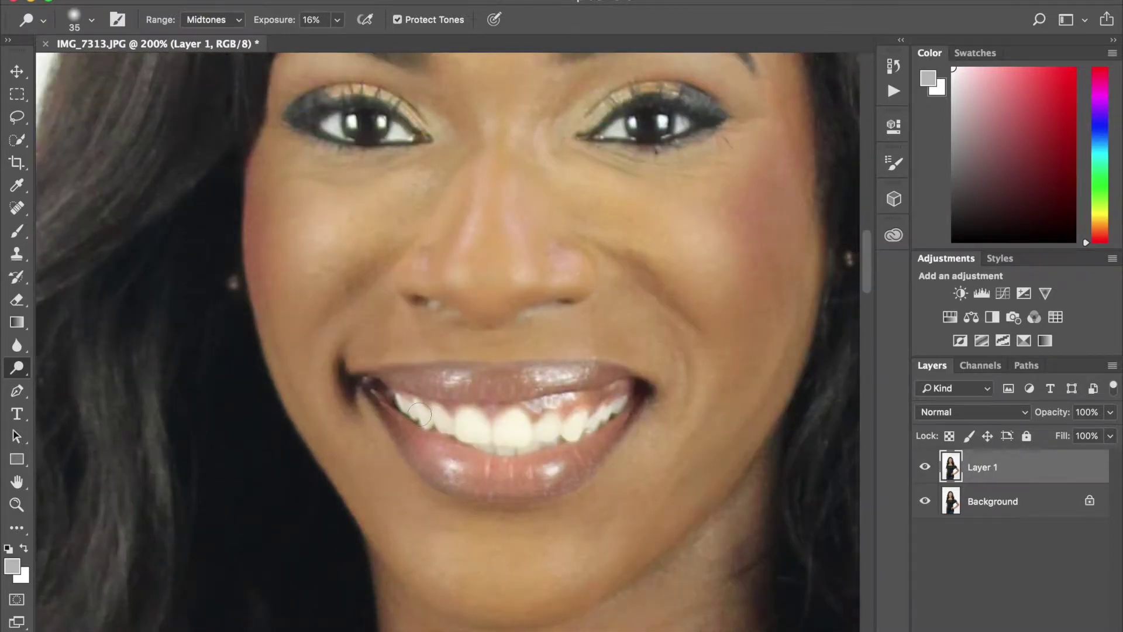
{"action": "scroll", "coordinate": [420, 414], "scroll_direction": "down", "scroll_amount": 1}
{"action": "scroll", "coordinate": [525, 410], "scroll_direction": "up", "scroll_amount": 2}
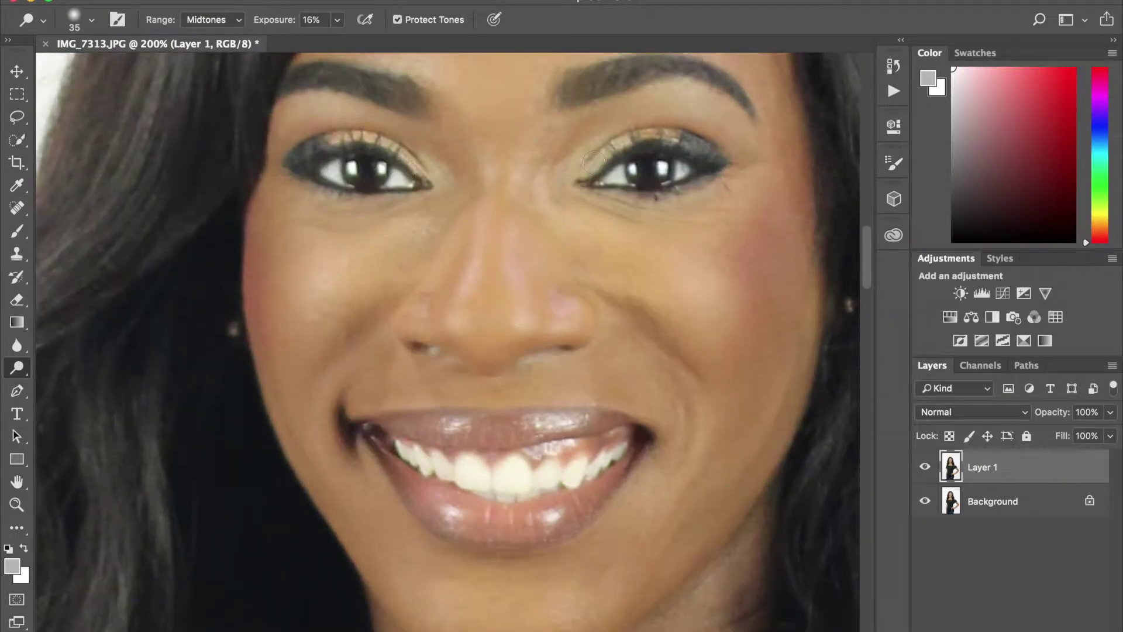
{"action": "scroll", "coordinate": [673, 170], "scroll_direction": "up", "scroll_amount": 1}
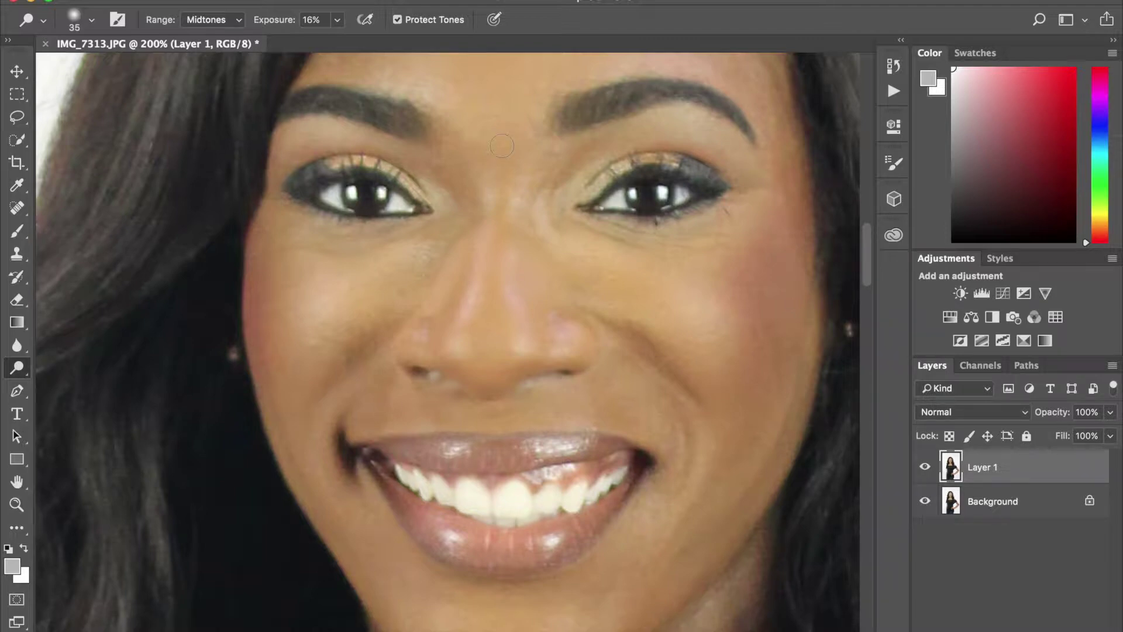
{"action": "scroll", "coordinate": [502, 145], "scroll_direction": "down", "scroll_amount": 10}
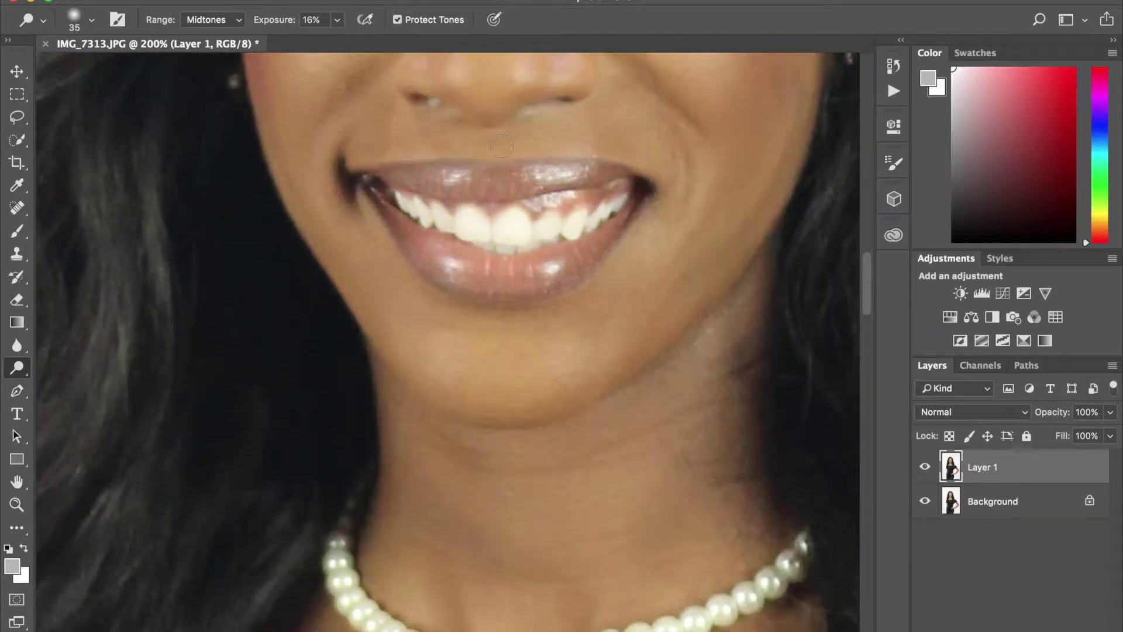
{"action": "key", "text": "super+0"}
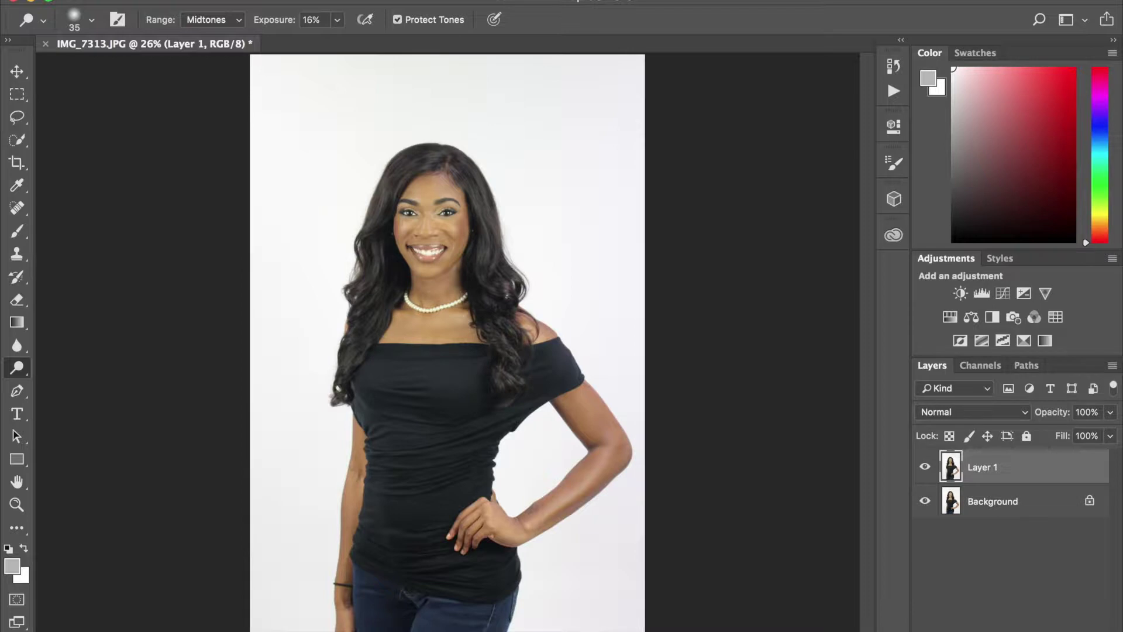
- Activate the Quick Selection tool and enlarge its brush to size 250
{"action": "left_click", "coordinate": [21, 140]}
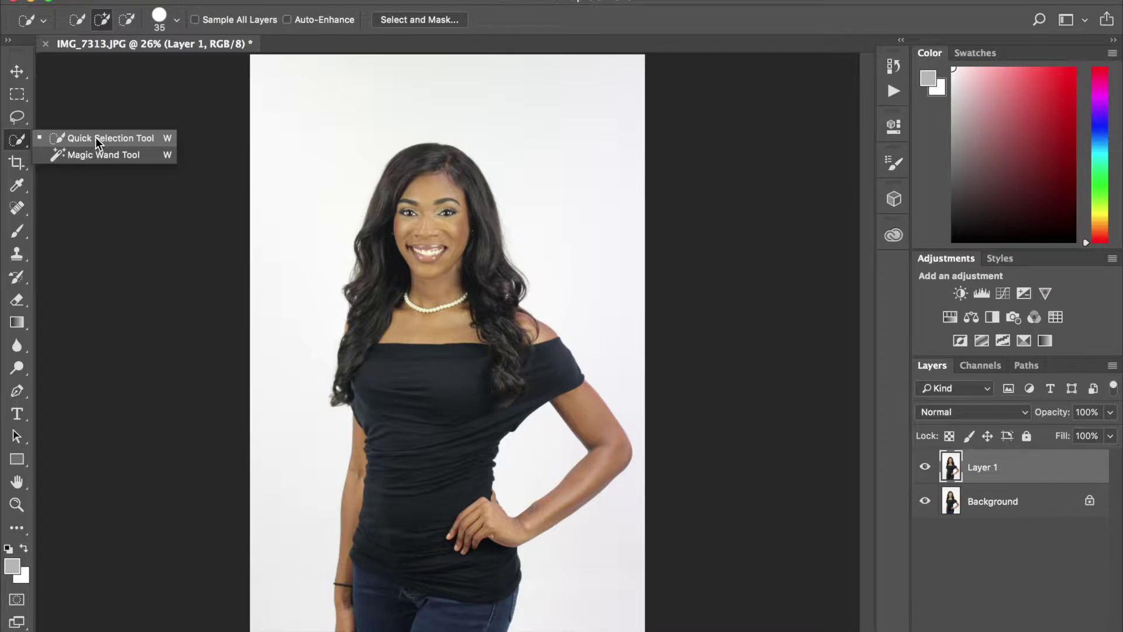
{"action": "left_click", "coordinate": [97, 137]}
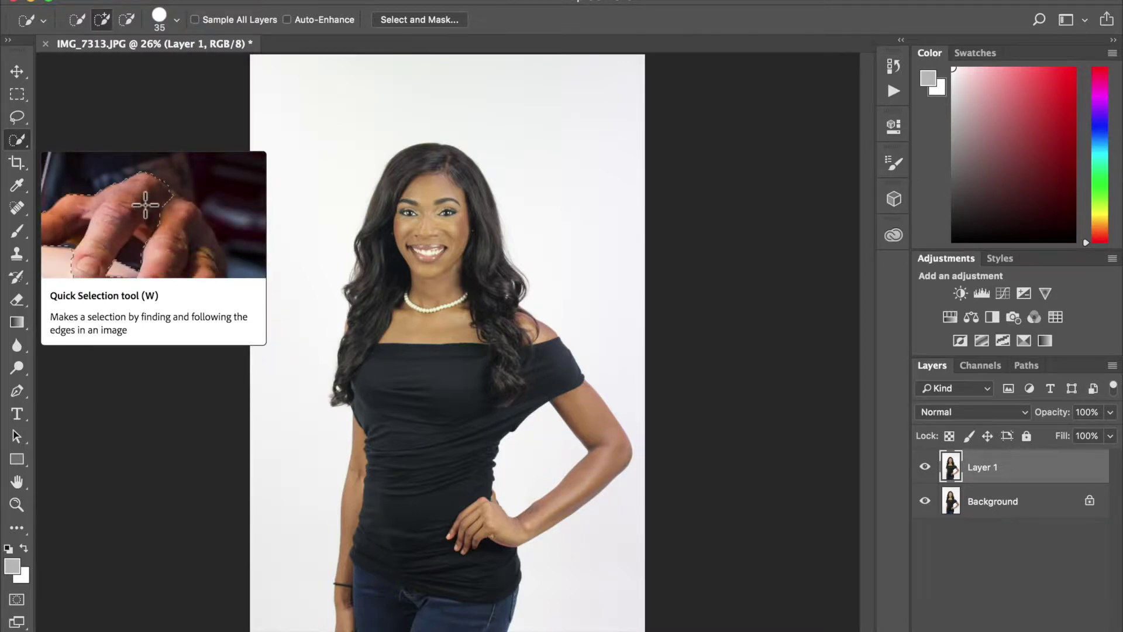
{"action": "key", "text": "bracketright"}
{"action": "key", "text": "bracketright"}
{"action": "key", "text": "bracketright"}
{"action": "key", "text": "bracketright"}
{"action": "key", "text": "bracketright"}
{"action": "key", "text": "bracketright"}
{"action": "key", "text": "bracketright"}
{"action": "key", "text": "bracketright"}
{"action": "key", "text": "bracketright"}
{"action": "key", "text": "bracketright"}
{"action": "key", "text": "bracketright"}
{"action": "key", "text": "bracketright"}
{"action": "key", "text": "bracketright"}
{"action": "key", "text": "bracketright"}
{"action": "key", "text": "bracketright"}
{"action": "key", "text": "bracketleft"}
{"action": "key", "text": "bracketleft"}
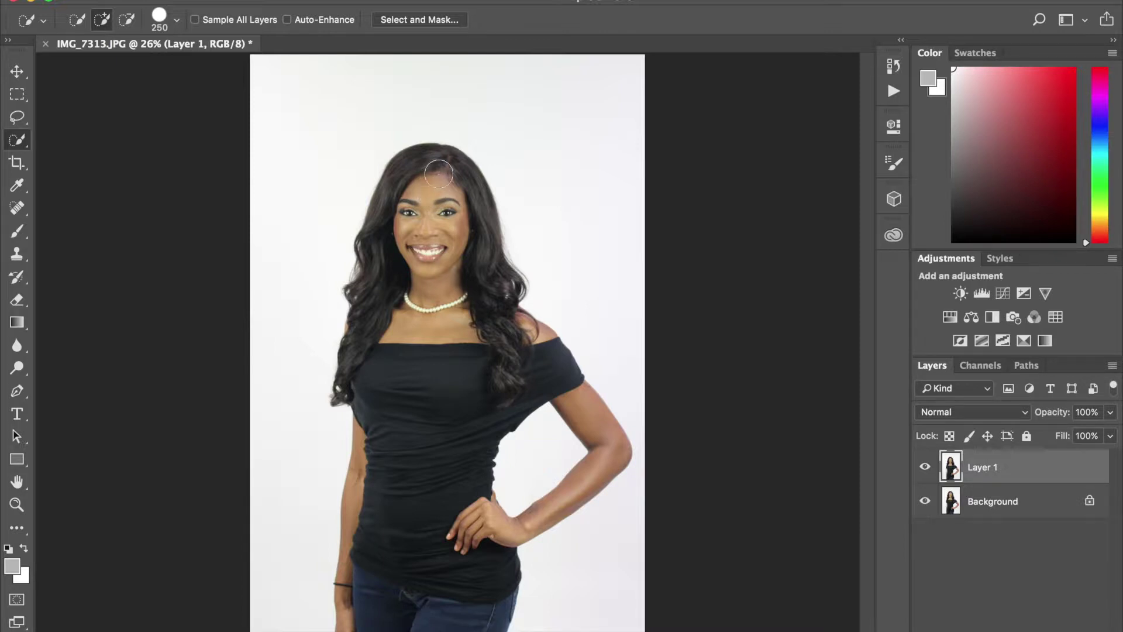
- Quick-select the woman's head, hair and body on Layer 1, and add the arm bent toward her hip
{"action": "mouse_move", "coordinate": [431, 172]}
{"action": "left_mouse_down"}
{"action": "mouse_move", "coordinate": [448, 174]}
{"action": "mouse_move", "coordinate": [463, 215]}
{"action": "mouse_move", "coordinate": [493, 351]}
{"action": "mouse_move", "coordinate": [522, 358]}
{"action": "left_mouse_up"}
{"action": "mouse_move", "coordinate": [377, 300]}
{"action": "left_mouse_down"}
{"action": "mouse_move", "coordinate": [370, 340]}
{"action": "mouse_move", "coordinate": [389, 416]}
{"action": "mouse_move", "coordinate": [413, 446]}
{"action": "left_mouse_up"}
{"action": "key", "text": "super+plus"}
{"action": "key", "text": "super+plus"}
{"action": "key", "text": "super+plus"}
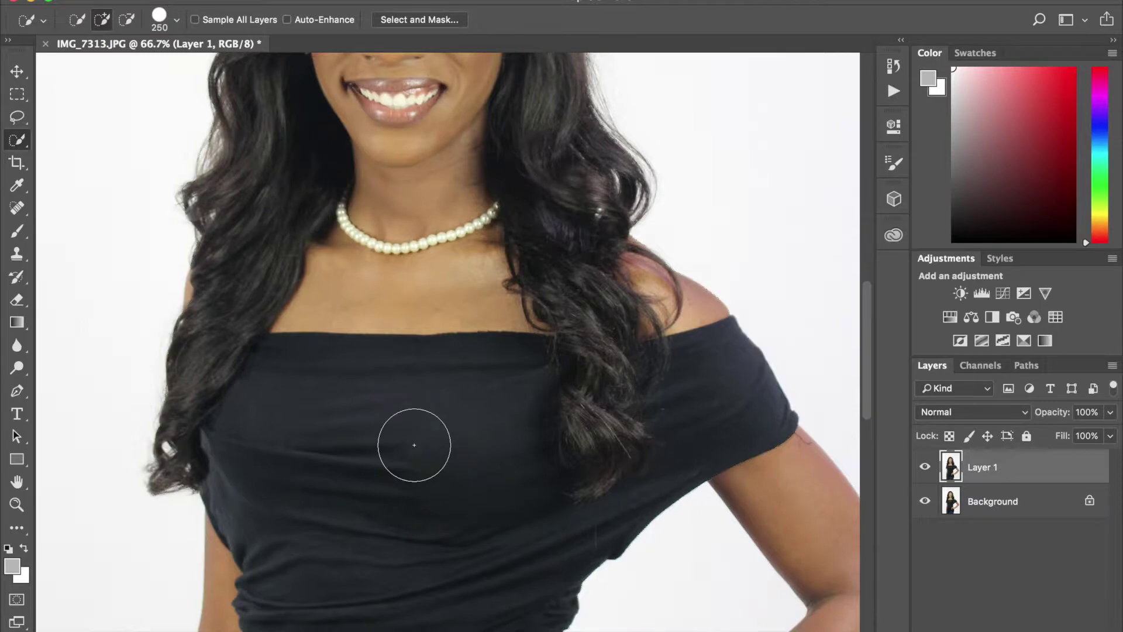
{"action": "scroll", "coordinate": [414, 444], "scroll_direction": "right", "scroll_amount": 5}
{"action": "scroll", "coordinate": [415, 433], "scroll_direction": "down", "scroll_amount": 3}
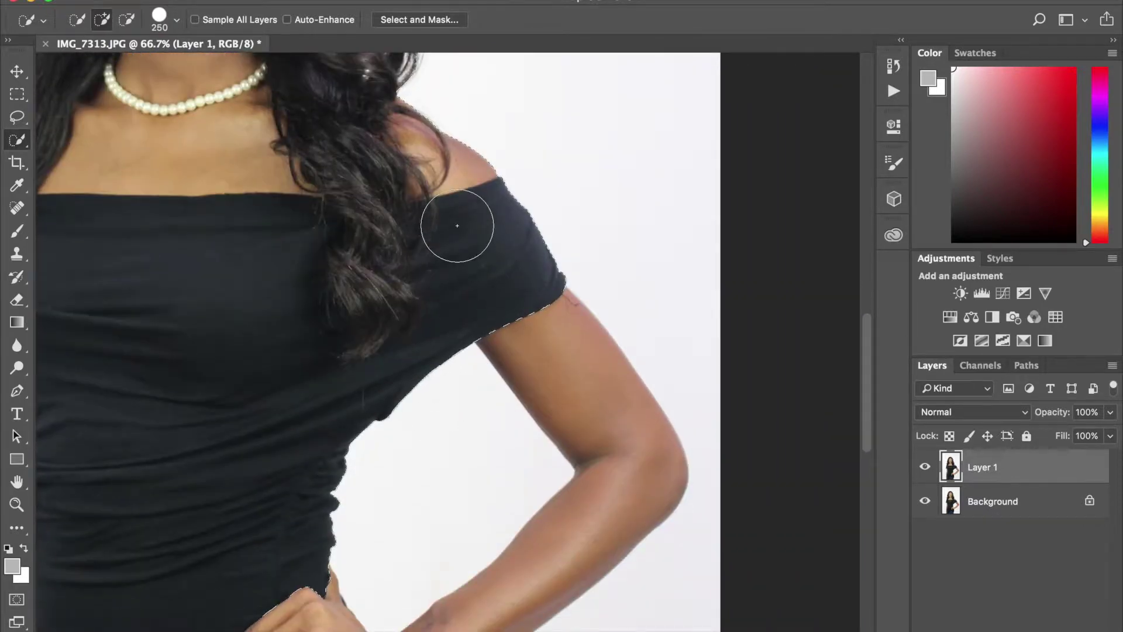
{"action": "left_click_drag", "start_coordinate": [550, 343], "coordinate": [582, 405]}
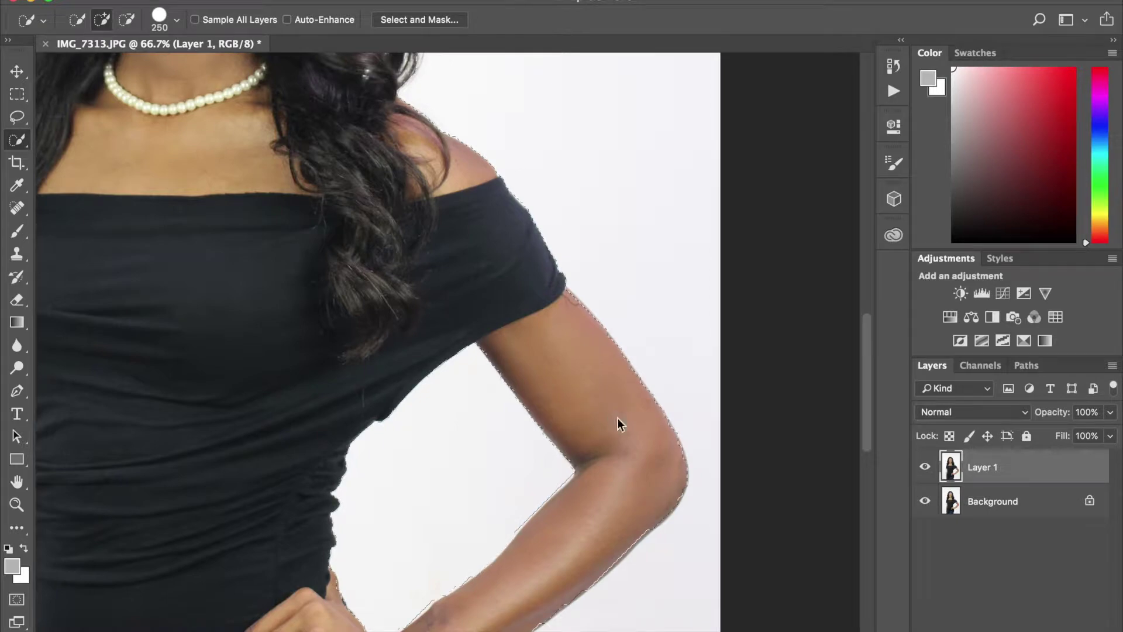
- Examine the selection outline around the bent arm, hand, waist, jeans and the straight arm down to the photo's lower edge
{"action": "scroll", "coordinate": [617, 420], "scroll_direction": "down", "scroll_amount": 10}
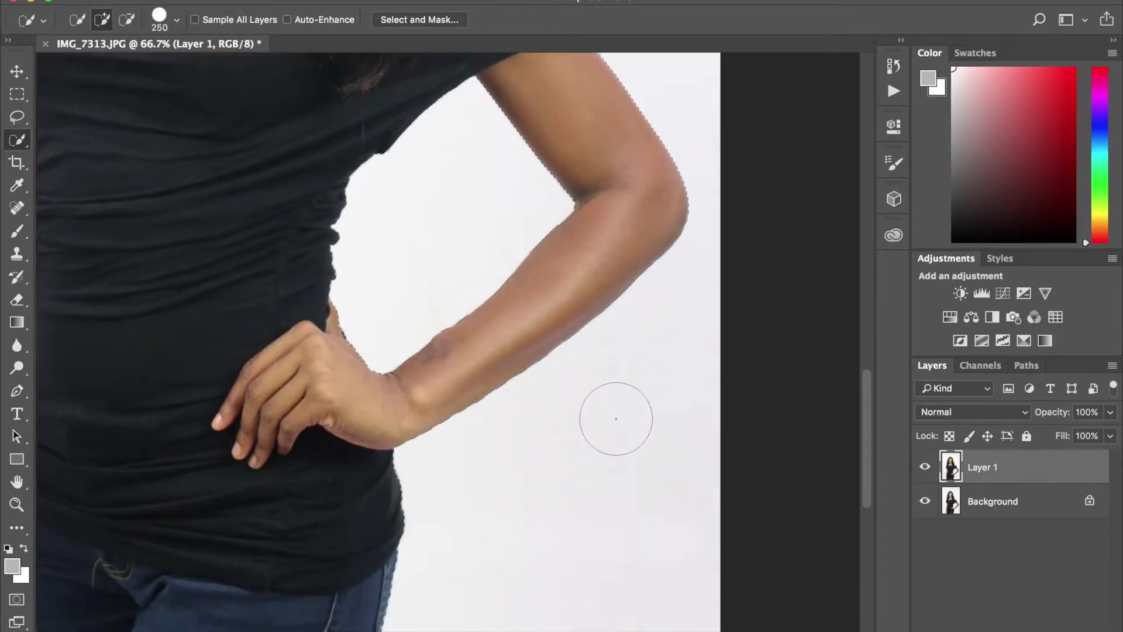
{"action": "scroll", "coordinate": [589, 409], "scroll_direction": "down", "scroll_amount": 4}
{"action": "scroll", "coordinate": [589, 409], "scroll_direction": "left", "scroll_amount": 5}
{"action": "scroll", "coordinate": [589, 409], "scroll_direction": "up", "scroll_amount": 2}
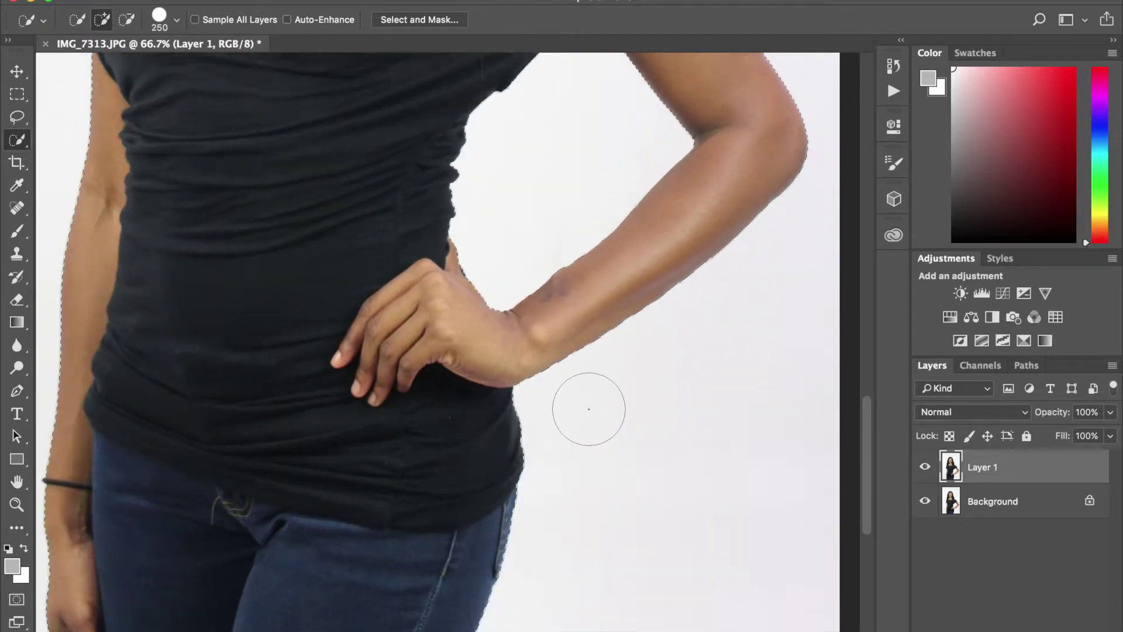
{"action": "scroll", "coordinate": [589, 409], "scroll_direction": "up", "scroll_amount": 2}
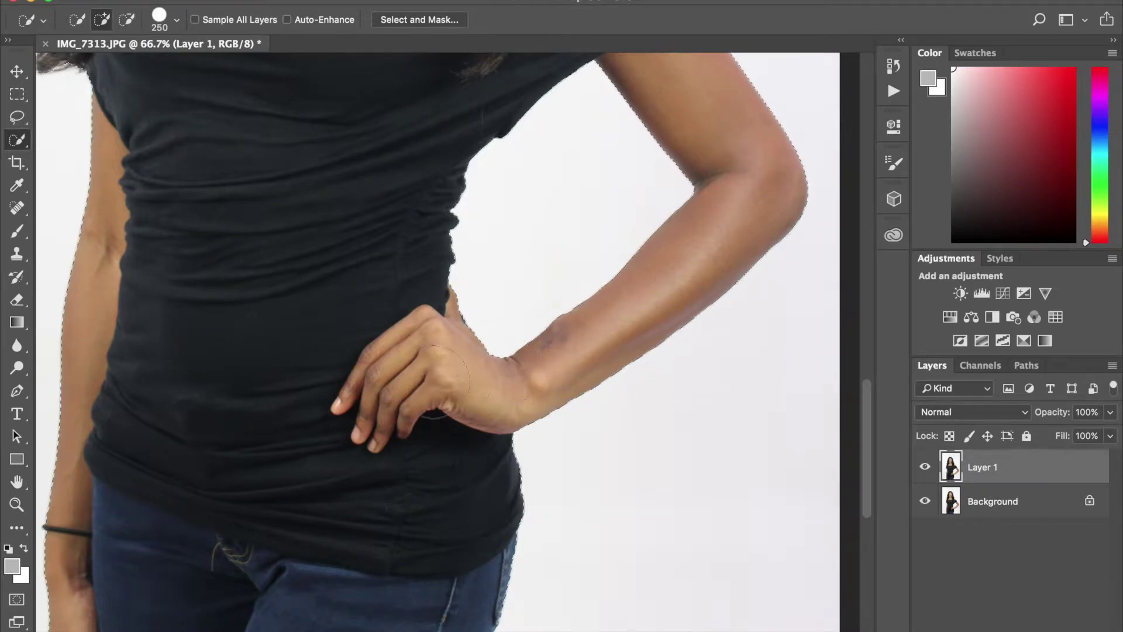
{"action": "scroll", "coordinate": [434, 381], "scroll_direction": "left", "scroll_amount": 4}
{"action": "scroll", "coordinate": [434, 381], "scroll_direction": "down", "scroll_amount": 8}
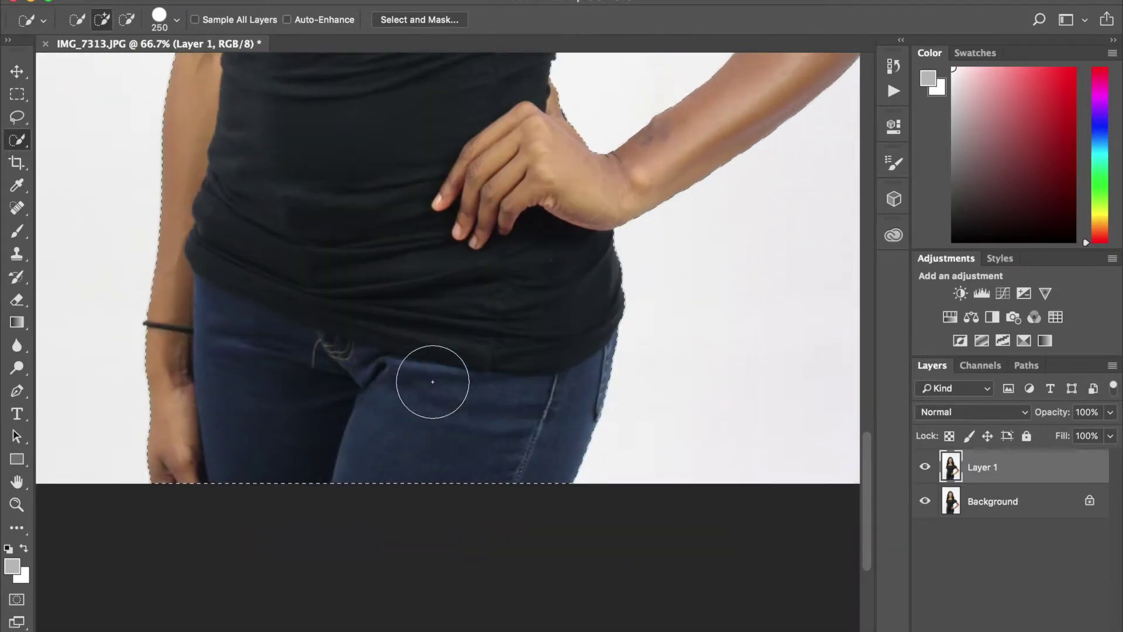
{"action": "scroll", "coordinate": [433, 382], "scroll_direction": "up", "scroll_amount": 3}
{"action": "scroll", "coordinate": [433, 382], "scroll_direction": "left", "scroll_amount": 3}
{"action": "scroll", "coordinate": [431, 376], "scroll_direction": "right", "scroll_amount": 4}
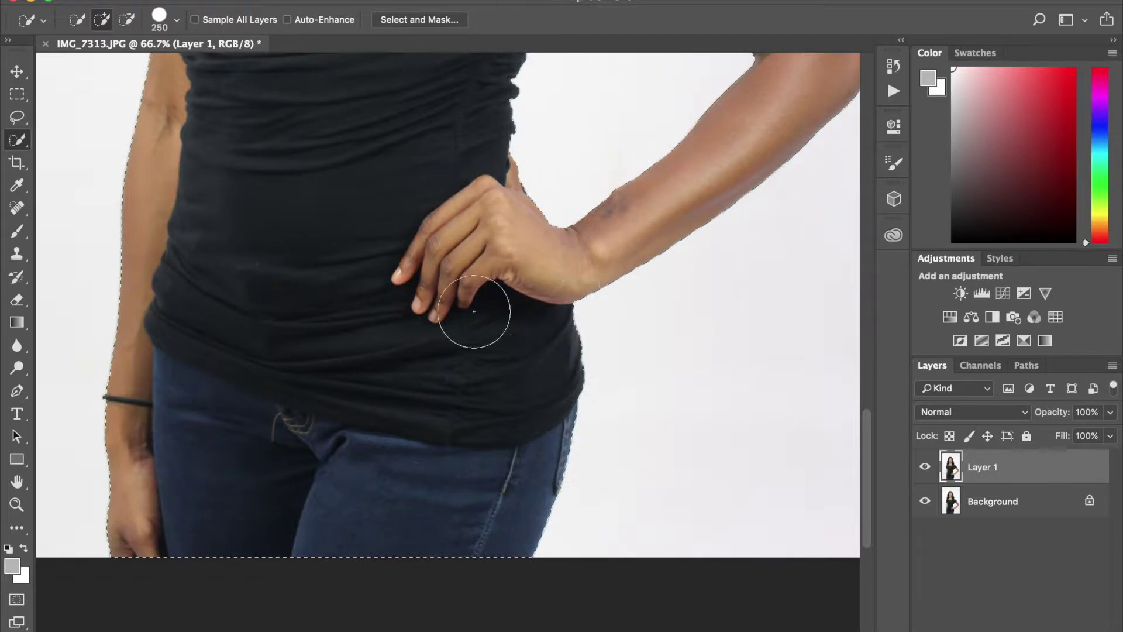
{"action": "scroll", "coordinate": [366, 489], "scroll_direction": "left", "scroll_amount": 4}
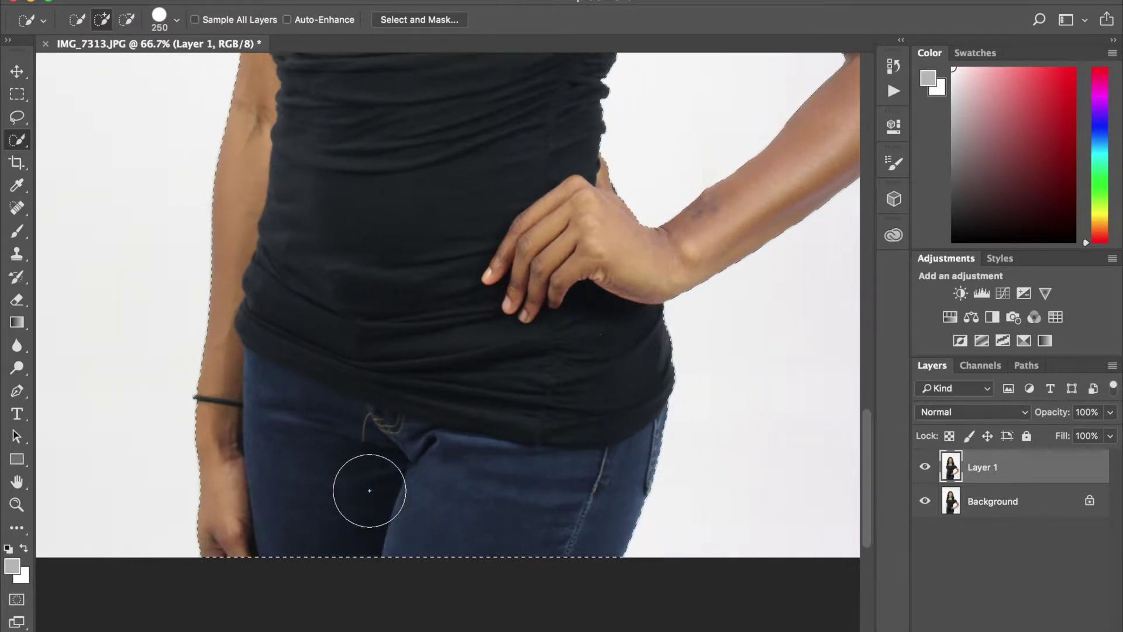
- Add the missed sliver of shoulder skin beside the hair, above the straight arm, to the selection
{"action": "scroll", "coordinate": [361, 231], "scroll_direction": "up", "scroll_amount": 10}
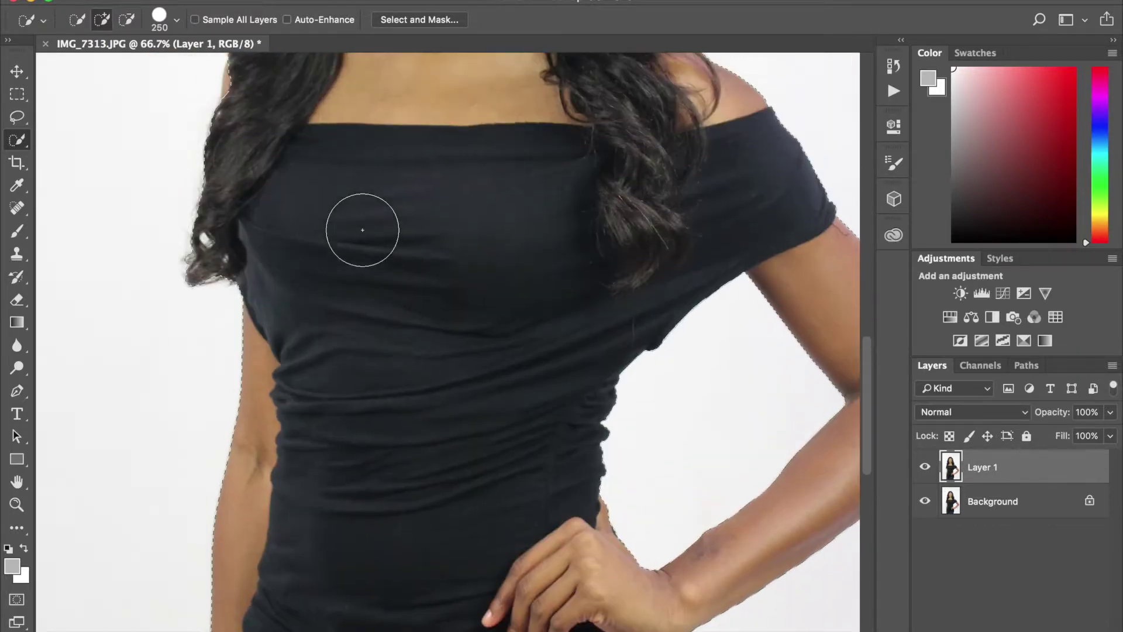
{"action": "scroll", "coordinate": [361, 234], "scroll_direction": "up", "scroll_amount": 12}
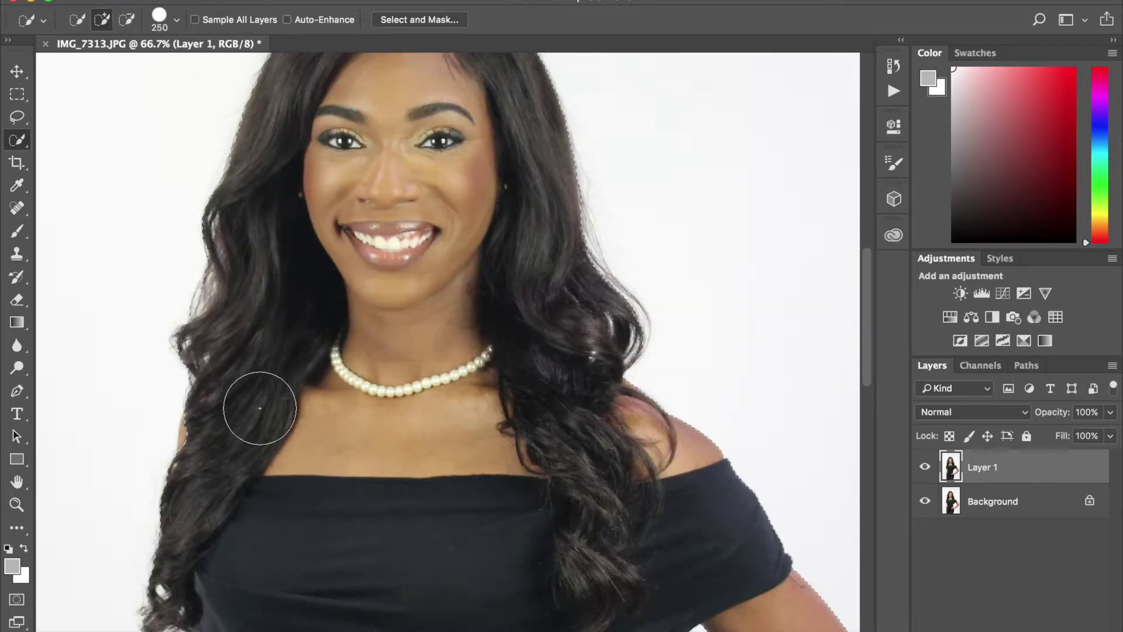
{"action": "key", "text": "super+plus"}
{"action": "key", "text": "super+plus"}
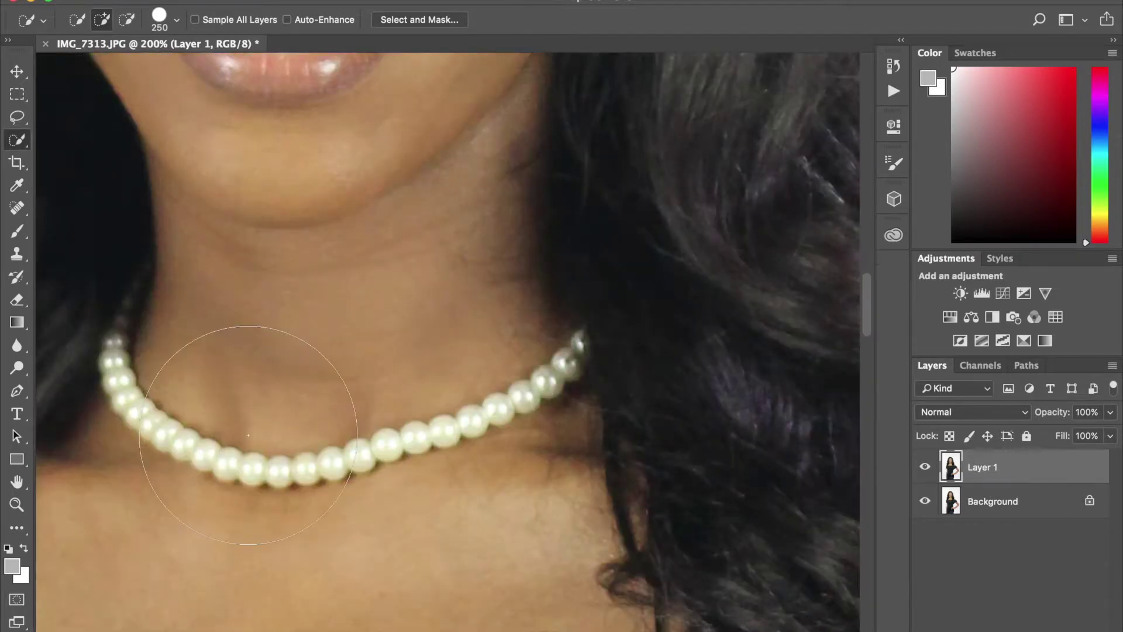
{"action": "scroll", "coordinate": [248, 435], "scroll_direction": "left", "scroll_amount": 15}
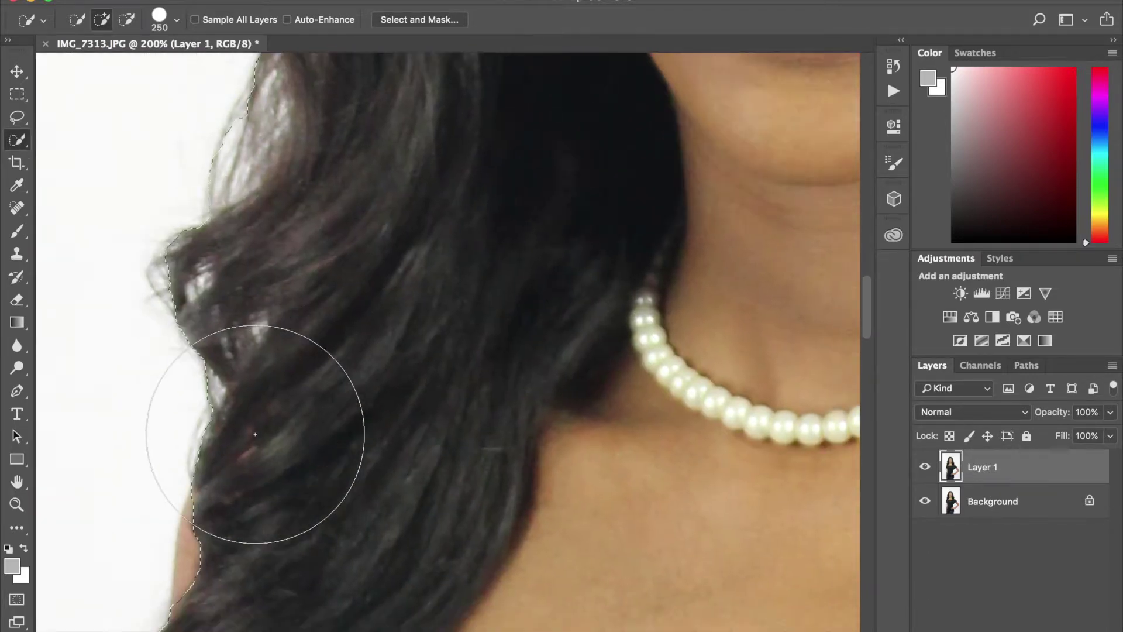
{"action": "scroll", "coordinate": [256, 434], "scroll_direction": "down", "scroll_amount": 6}
{"action": "scroll", "coordinate": [259, 433], "scroll_direction": "left", "scroll_amount": 2}
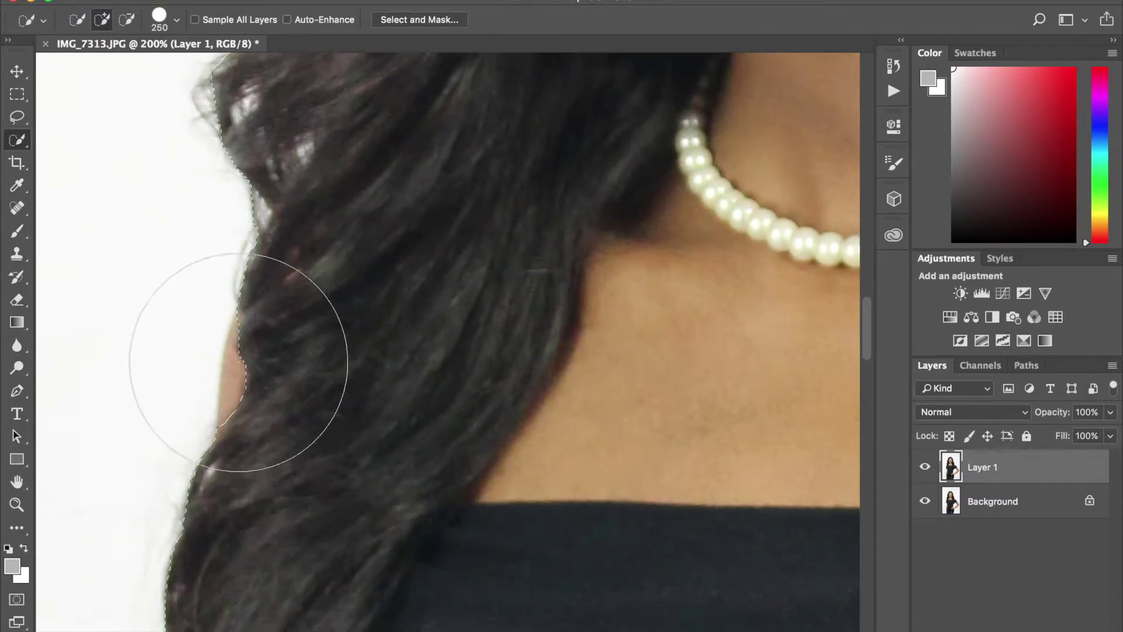
{"action": "mouse_move", "coordinate": [335, 363]}
{"action": "left_mouse_down"}
{"action": "mouse_move", "coordinate": [328, 445]}
{"action": "mouse_move", "coordinate": [339, 417]}
{"action": "mouse_move", "coordinate": [428, 375]}
{"action": "left_mouse_up"}
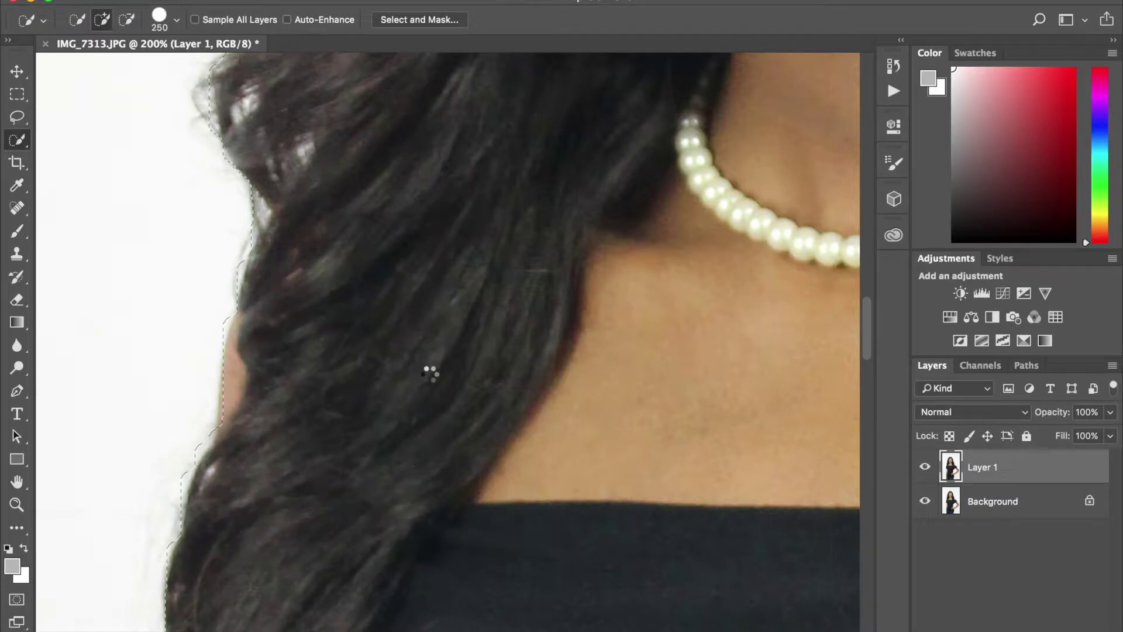
- Examine the selection outline along the woman's hair, from the shoulder up over the crown and back down past the face
{"action": "scroll", "coordinate": [442, 358], "scroll_direction": "up", "scroll_amount": 5}
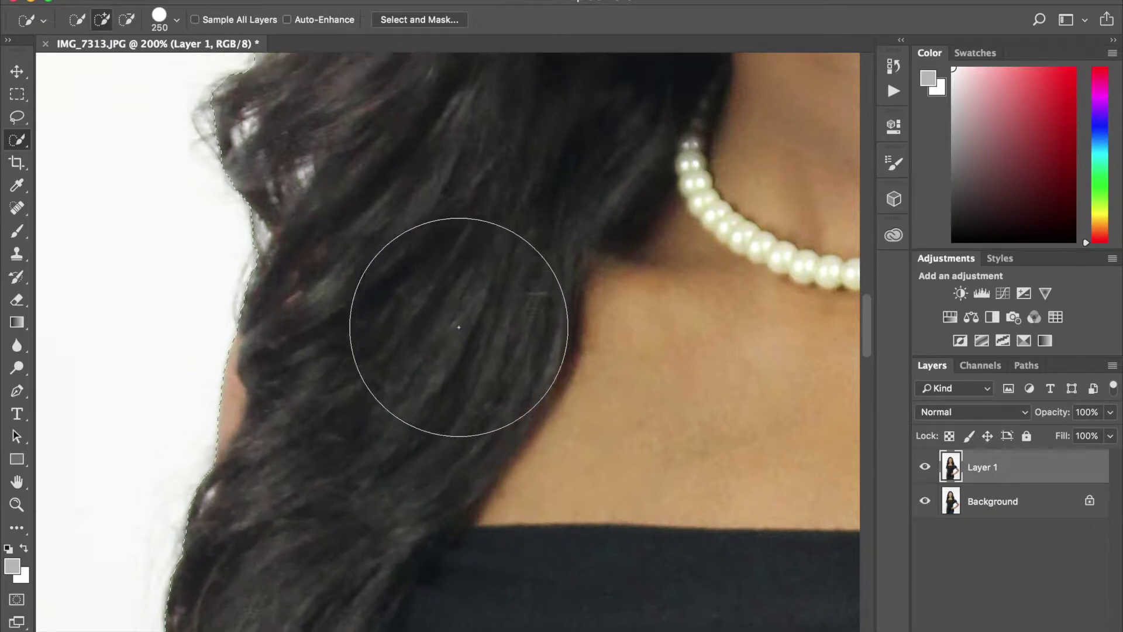
{"action": "scroll", "coordinate": [460, 327], "scroll_direction": "up", "scroll_amount": 10}
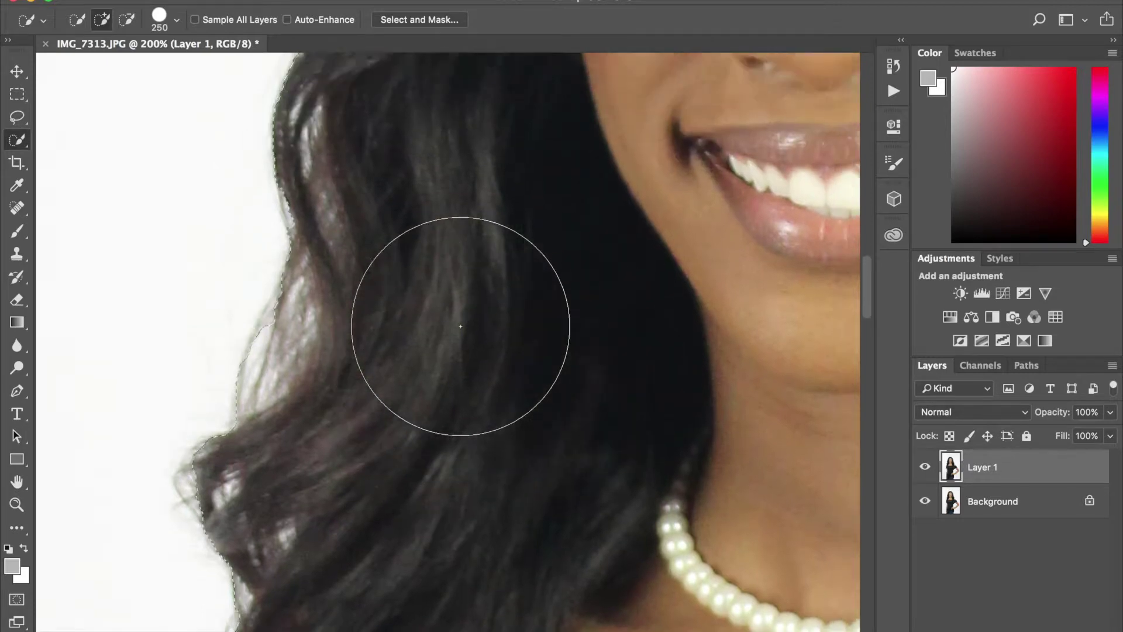
{"action": "scroll", "coordinate": [460, 326], "scroll_direction": "up", "scroll_amount": 10}
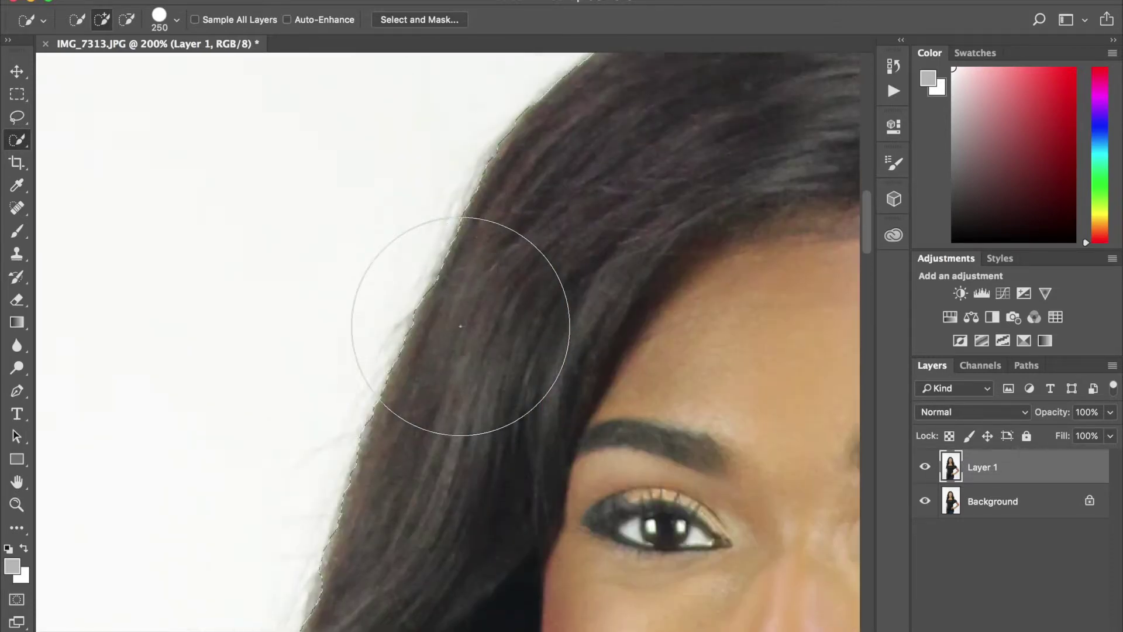
{"action": "scroll", "coordinate": [610, 333], "scroll_direction": "up", "scroll_amount": 10}
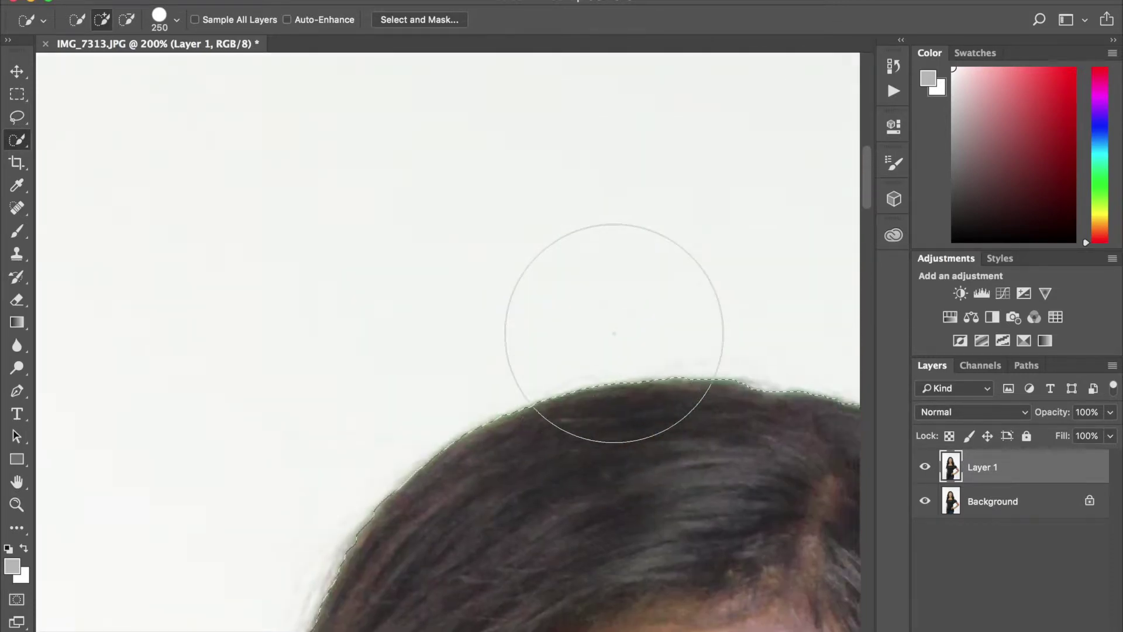
{"action": "scroll", "coordinate": [614, 333], "scroll_direction": "down", "scroll_amount": 10}
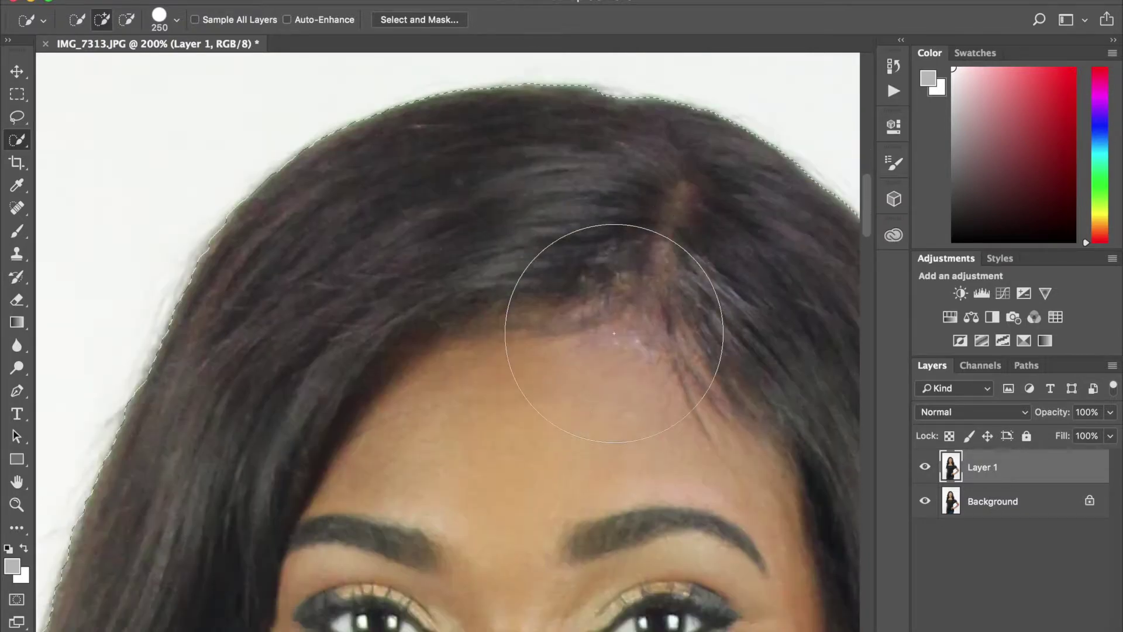
{"action": "scroll", "coordinate": [614, 333], "scroll_direction": "down", "scroll_amount": 4}
{"action": "scroll", "coordinate": [614, 332], "scroll_direction": "right", "scroll_amount": 10}
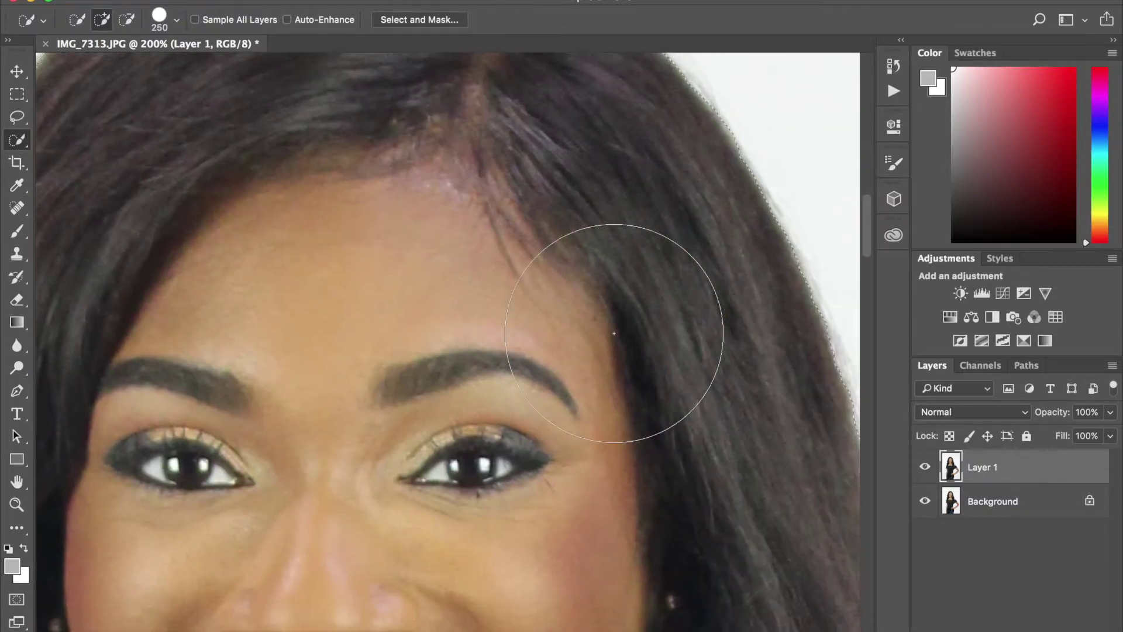
{"action": "scroll", "coordinate": [615, 333], "scroll_direction": "down", "scroll_amount": 6}
{"action": "scroll", "coordinate": [615, 333], "scroll_direction": "left", "scroll_amount": 5}
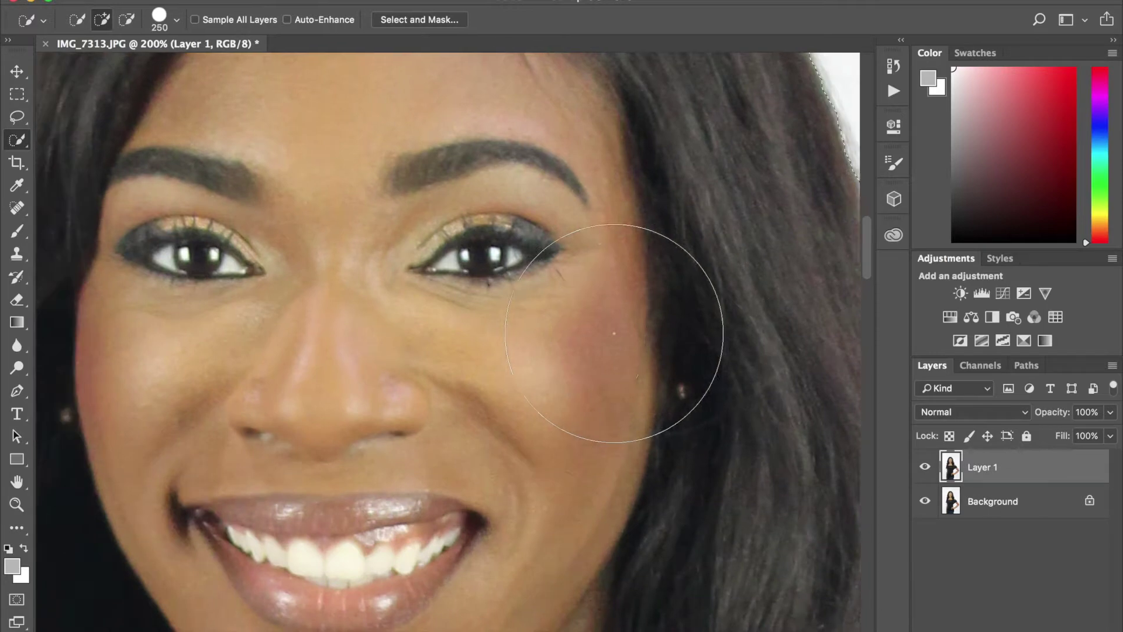
{"action": "scroll", "coordinate": [615, 333], "scroll_direction": "down", "scroll_amount": 6}
{"action": "scroll", "coordinate": [614, 332], "scroll_direction": "left", "scroll_amount": 6}
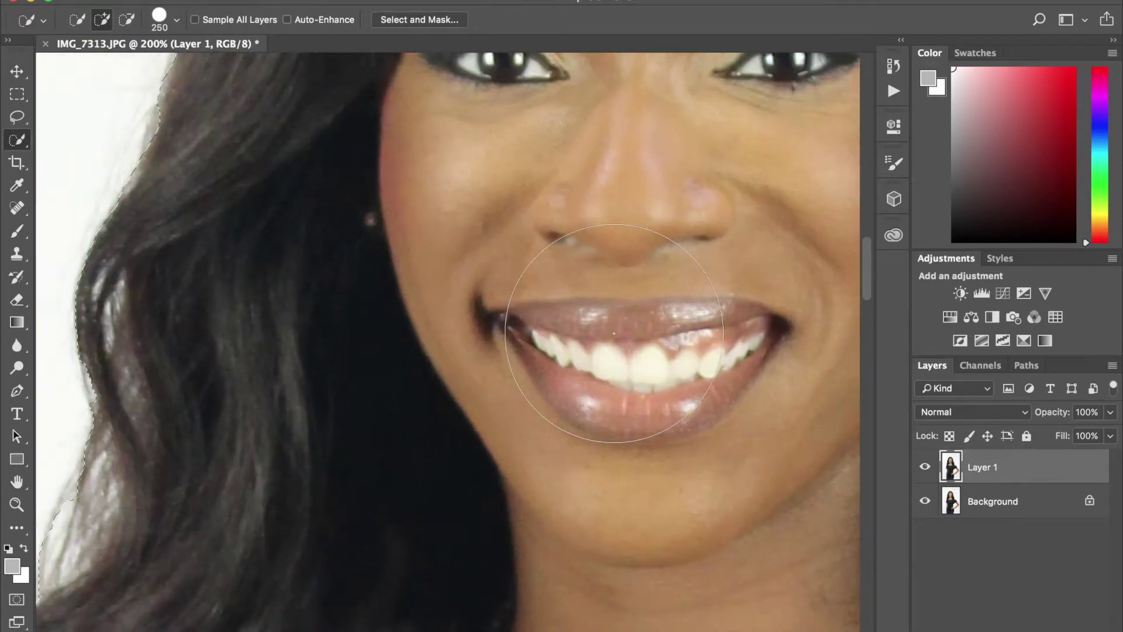
{"action": "scroll", "coordinate": [615, 333], "scroll_direction": "down", "scroll_amount": 1}
{"action": "scroll", "coordinate": [614, 333], "scroll_direction": "left", "scroll_amount": 3}
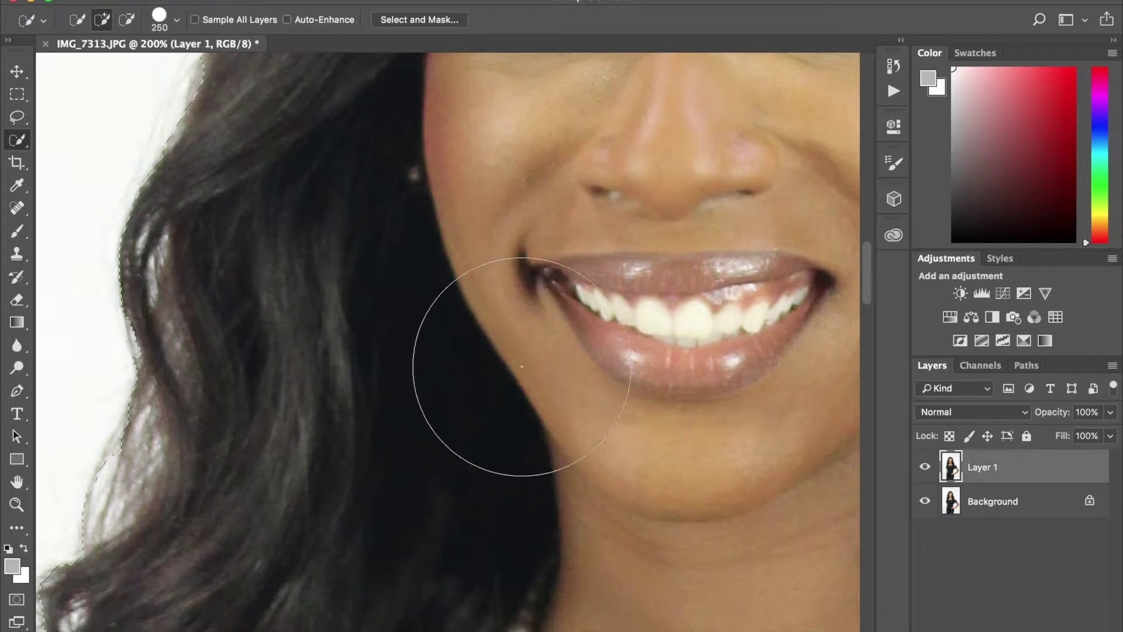
- Review the selection outline around the whole figure, from the head down to the jeans, at 33.3% zoom
{"action": "key", "text": "super+0"}
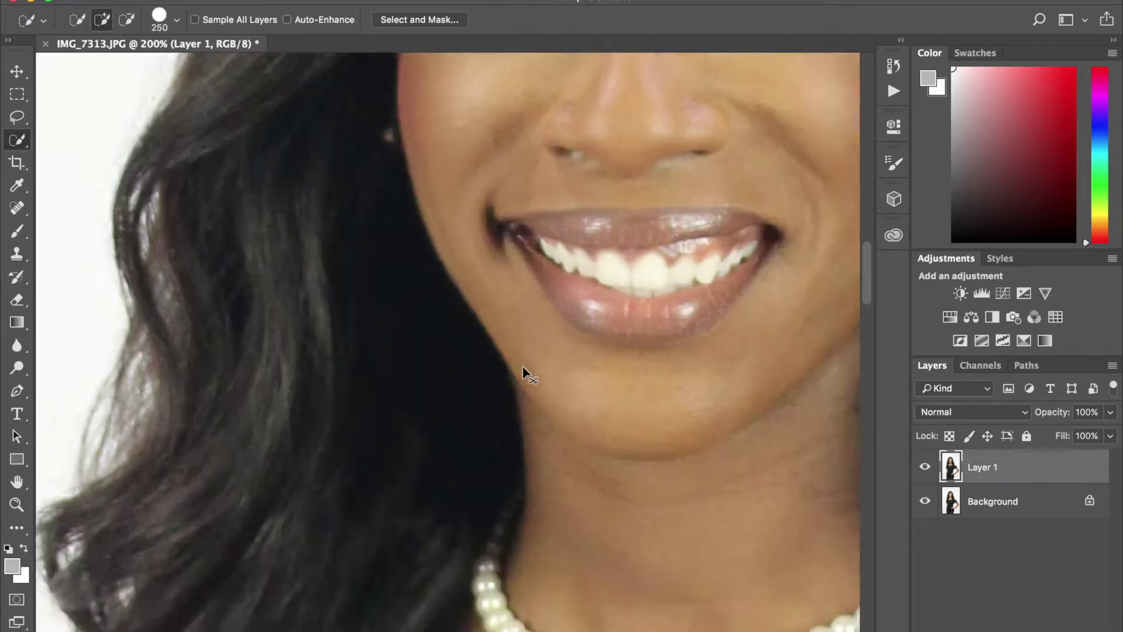
{"action": "key", "text": "super+plus"}
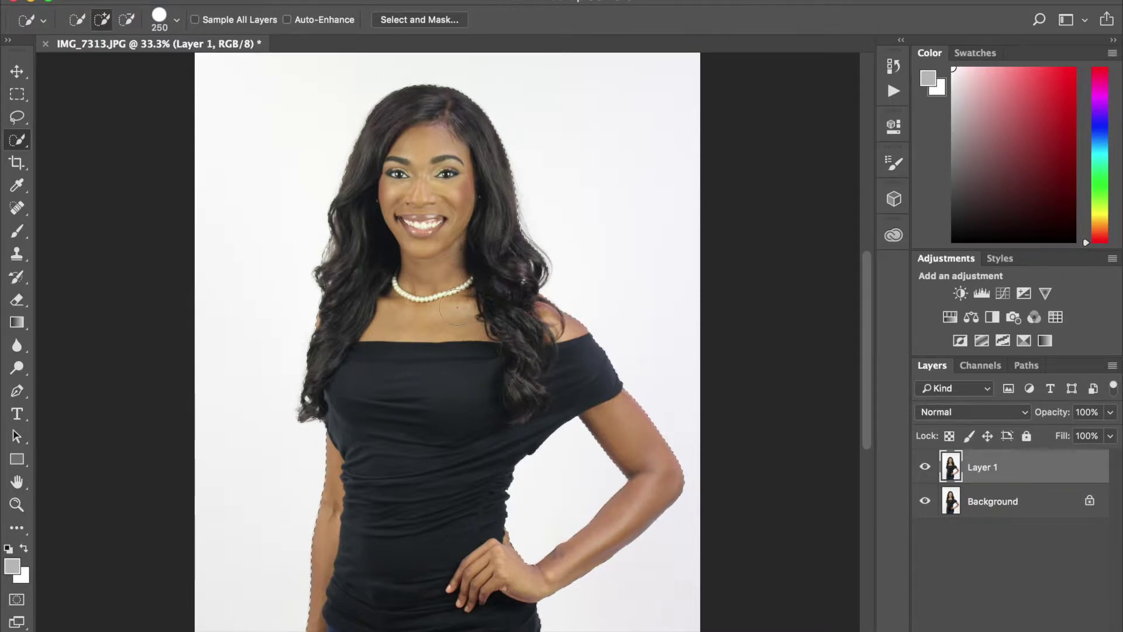
{"action": "scroll", "coordinate": [467, 272], "scroll_direction": "down", "scroll_amount": 5}
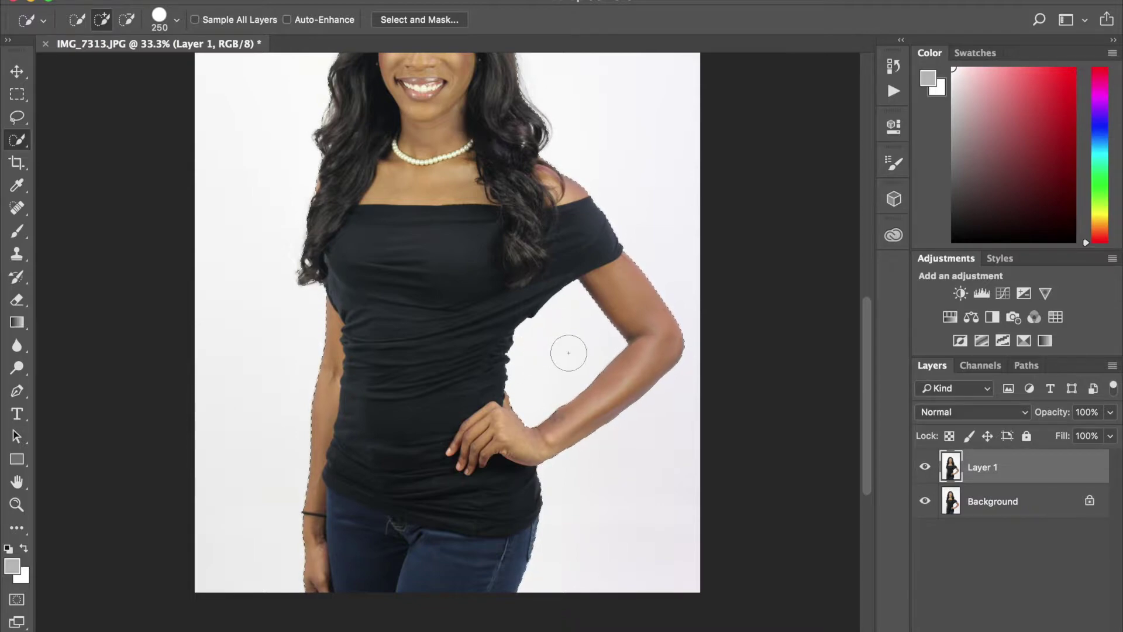
{"action": "scroll", "coordinate": [572, 351], "scroll_direction": "up", "scroll_amount": 2}
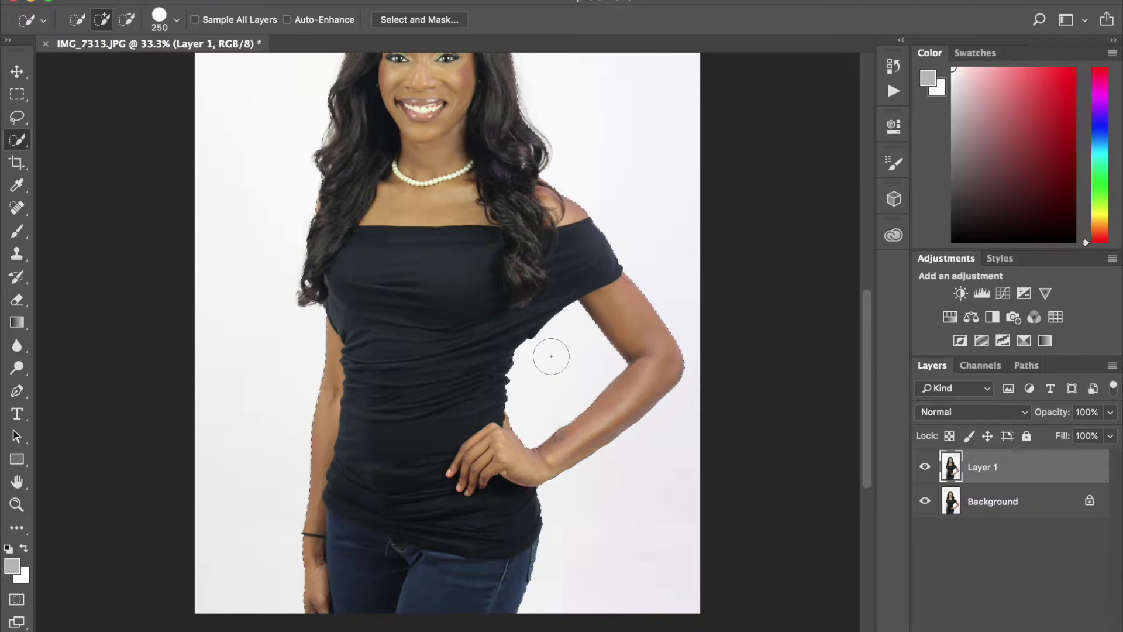
{"action": "scroll", "coordinate": [556, 353], "scroll_direction": "down", "scroll_amount": 4}
{"action": "scroll", "coordinate": [557, 353], "scroll_direction": "up", "scroll_amount": 6}
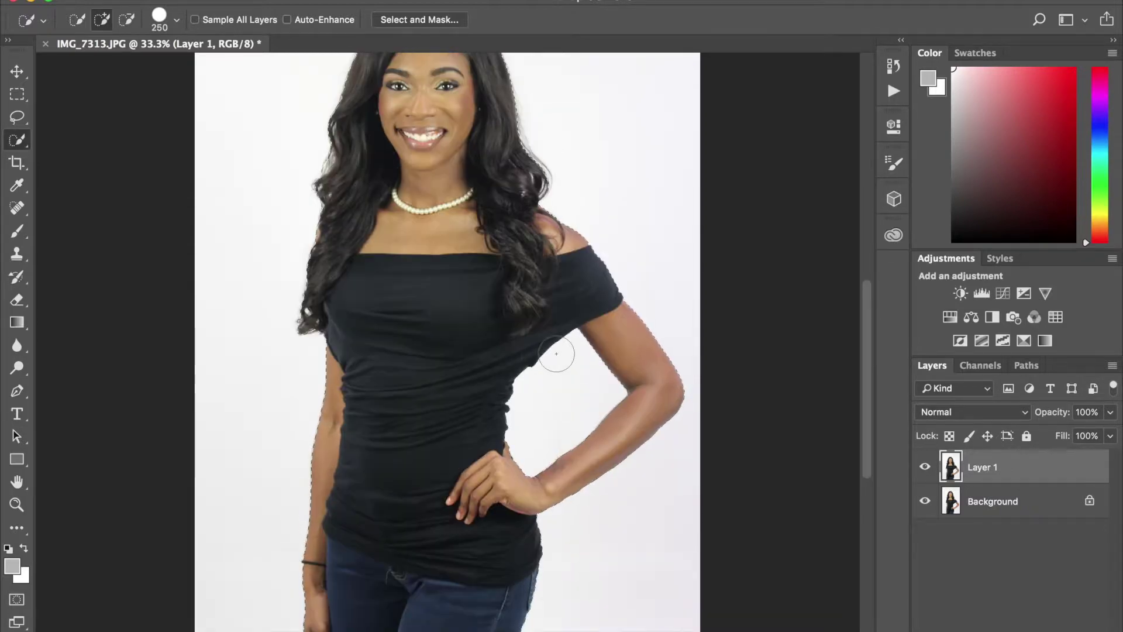
{"action": "scroll", "coordinate": [556, 353], "scroll_direction": "up", "scroll_amount": 5}
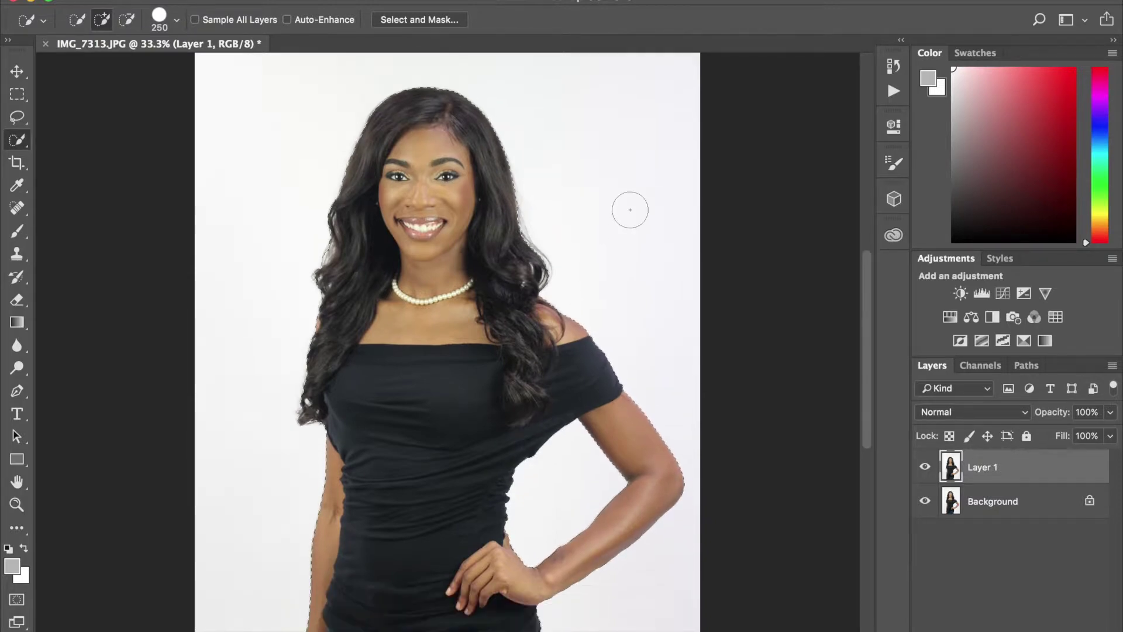
{"action": "scroll", "coordinate": [629, 209], "scroll_direction": "down", "scroll_amount": 4}
{"action": "scroll", "coordinate": [656, 221], "scroll_direction": "up", "scroll_amount": 3}
{"action": "scroll", "coordinate": [656, 221], "scroll_direction": "right", "scroll_amount": 1}
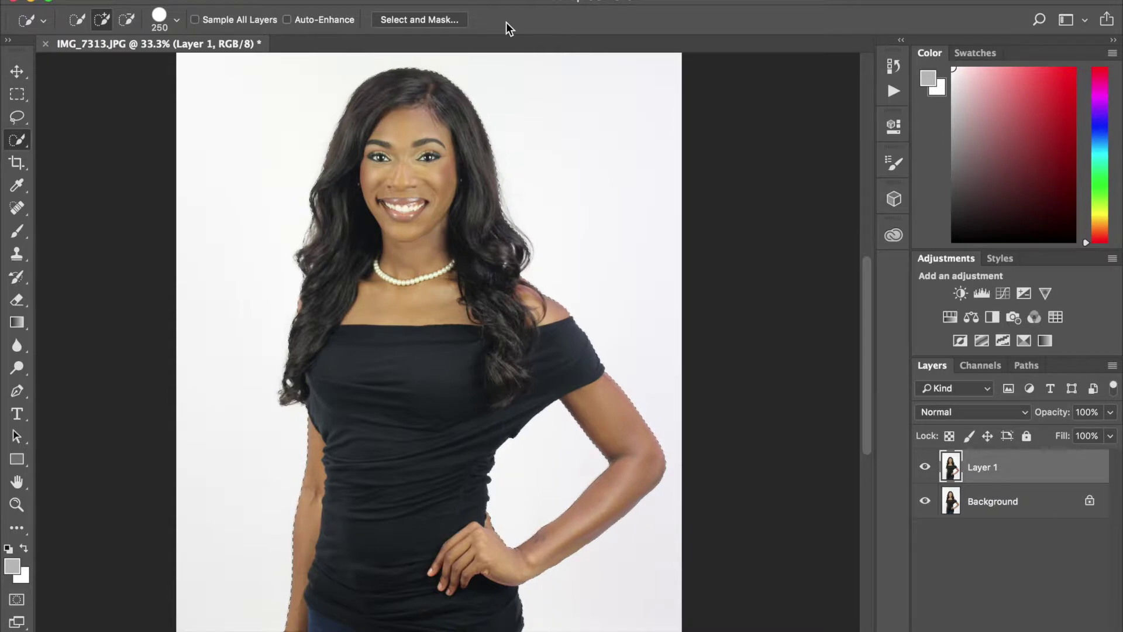
- Inspect the wispy hair edges, shoulders and bent arm within the selection outline at 66.7% zoom
{"action": "key", "text": "super+plus"}
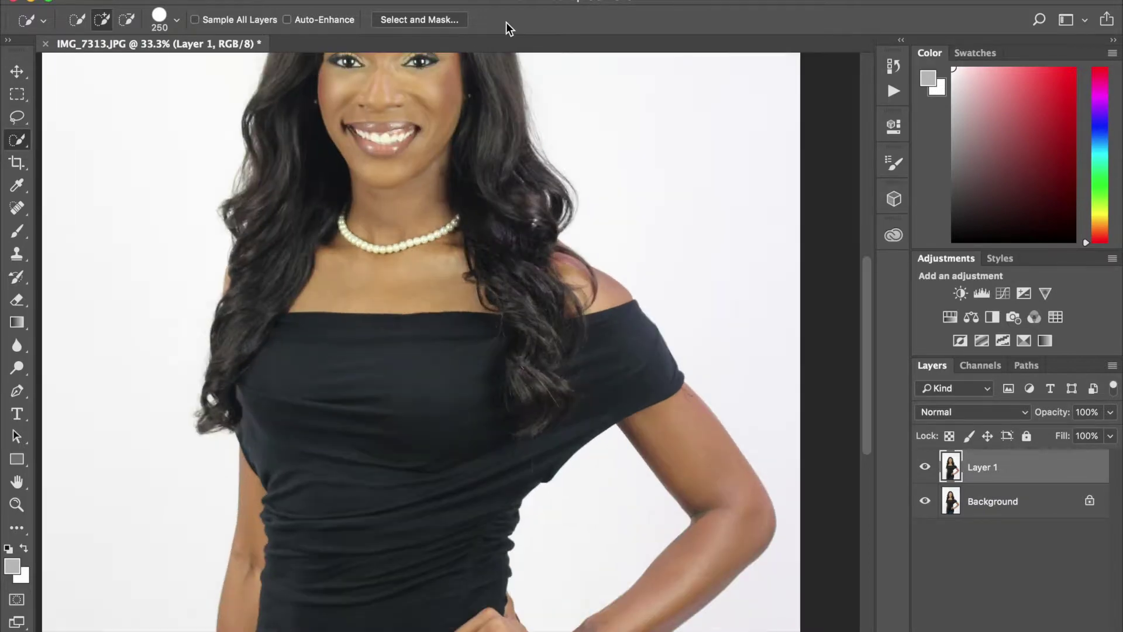
{"action": "key", "text": "super+plus"}
{"action": "scroll", "coordinate": [607, 135], "scroll_direction": "up", "scroll_amount": 4}
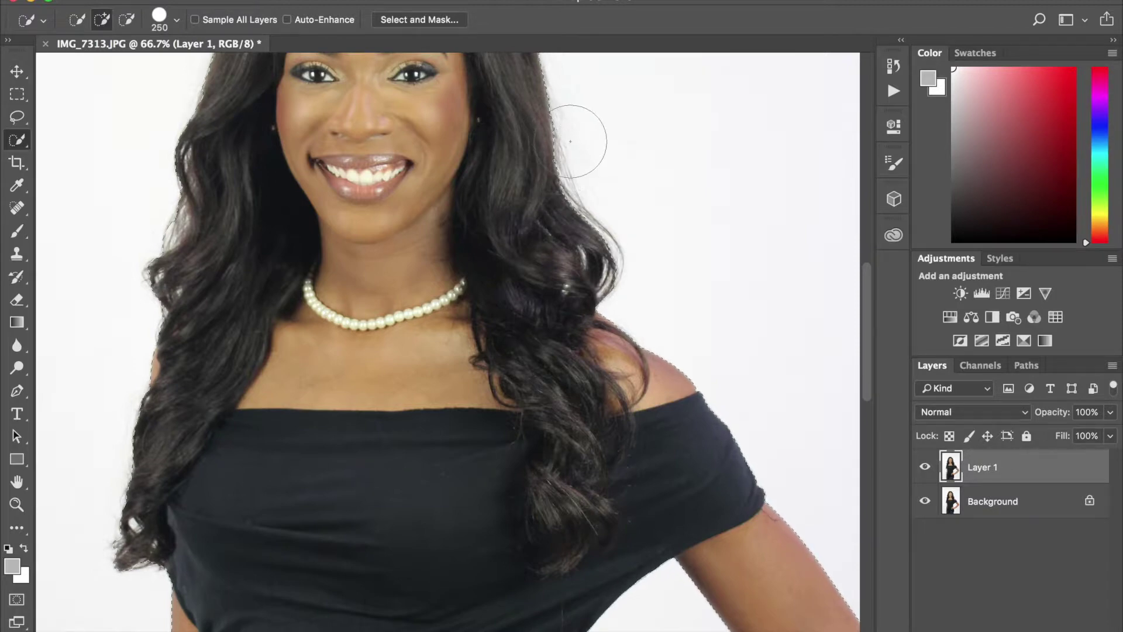
{"action": "scroll", "coordinate": [581, 291], "scroll_direction": "down", "scroll_amount": 1}
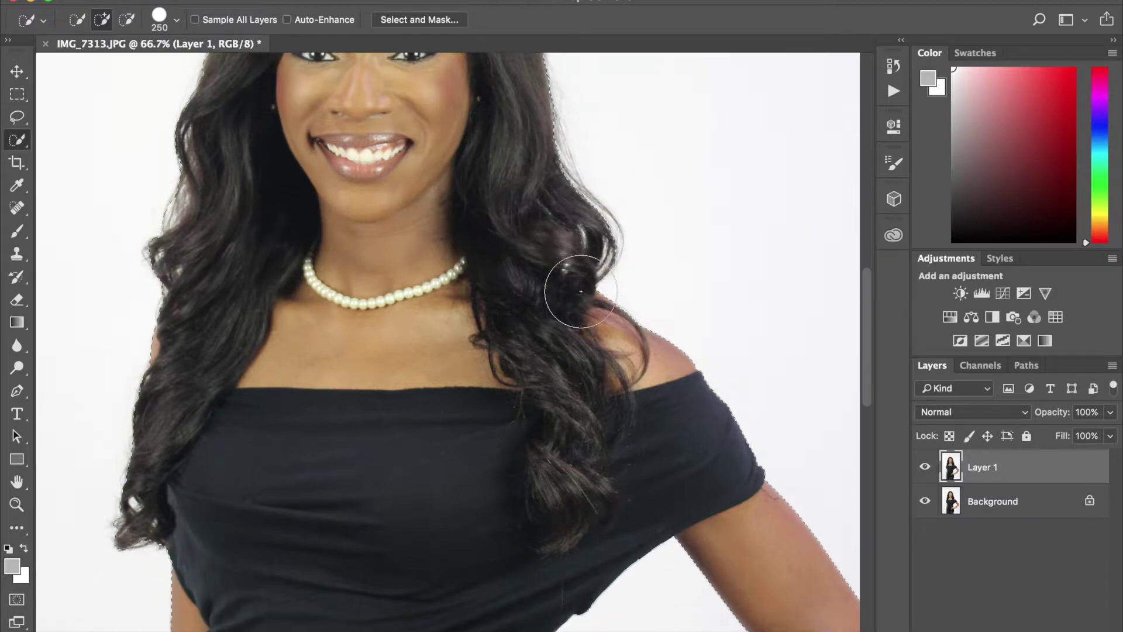
{"action": "scroll", "coordinate": [579, 287], "scroll_direction": "down", "scroll_amount": 6}
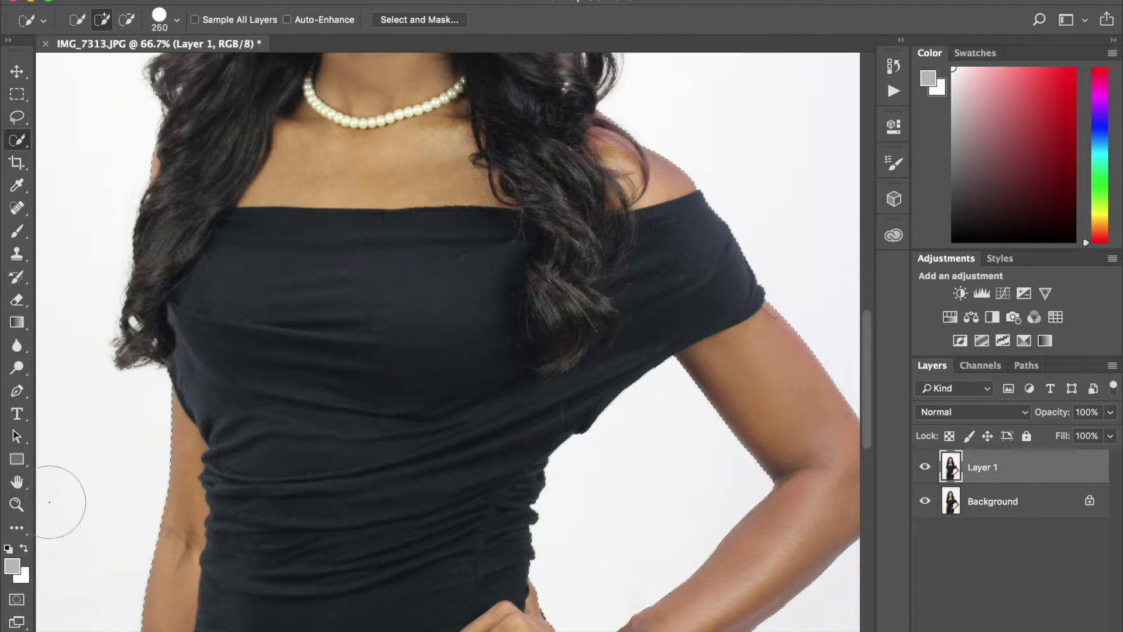
{"action": "scroll", "coordinate": [222, 375], "scroll_direction": "up", "scroll_amount": 14}
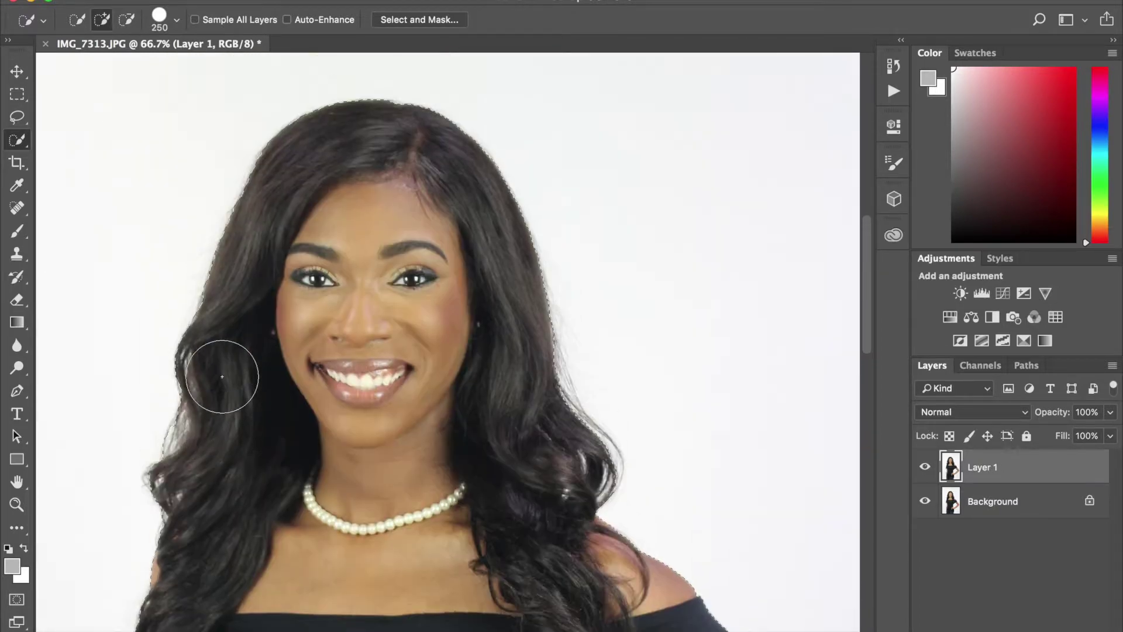
{"action": "scroll", "coordinate": [223, 377], "scroll_direction": "up", "scroll_amount": 2}
{"action": "scroll", "coordinate": [222, 377], "scroll_direction": "down", "scroll_amount": 4}
{"action": "scroll", "coordinate": [222, 377], "scroll_direction": "up", "scroll_amount": 2}
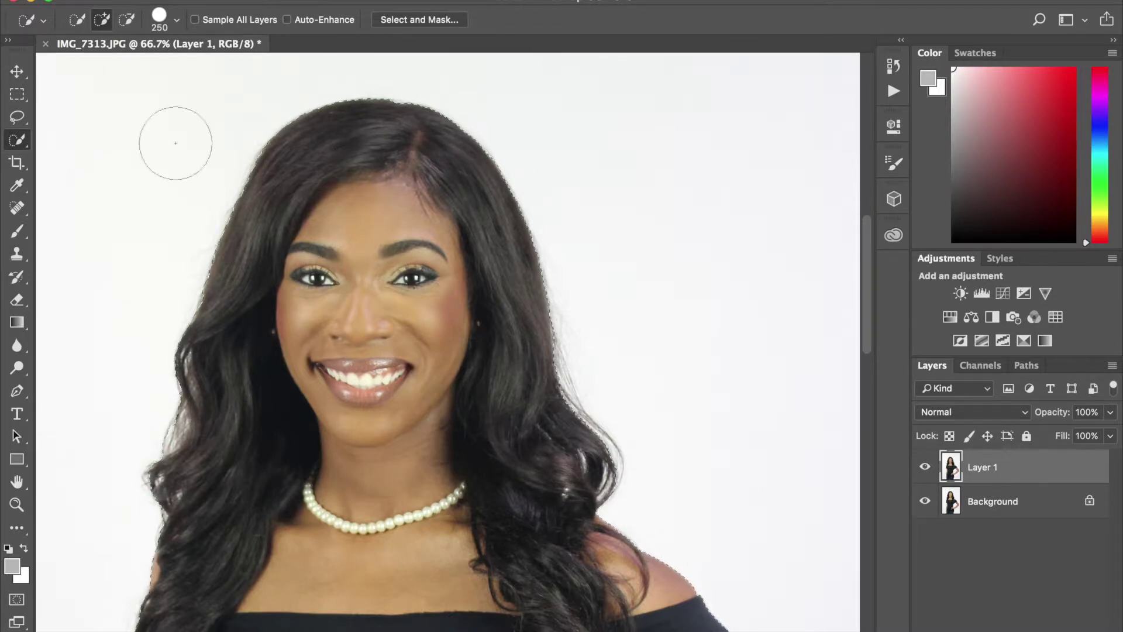
- Open the woman's selection in the Select and Mask workspace and show the figure at 33.3% zoom
{"action": "left_click", "coordinate": [443, 19]}
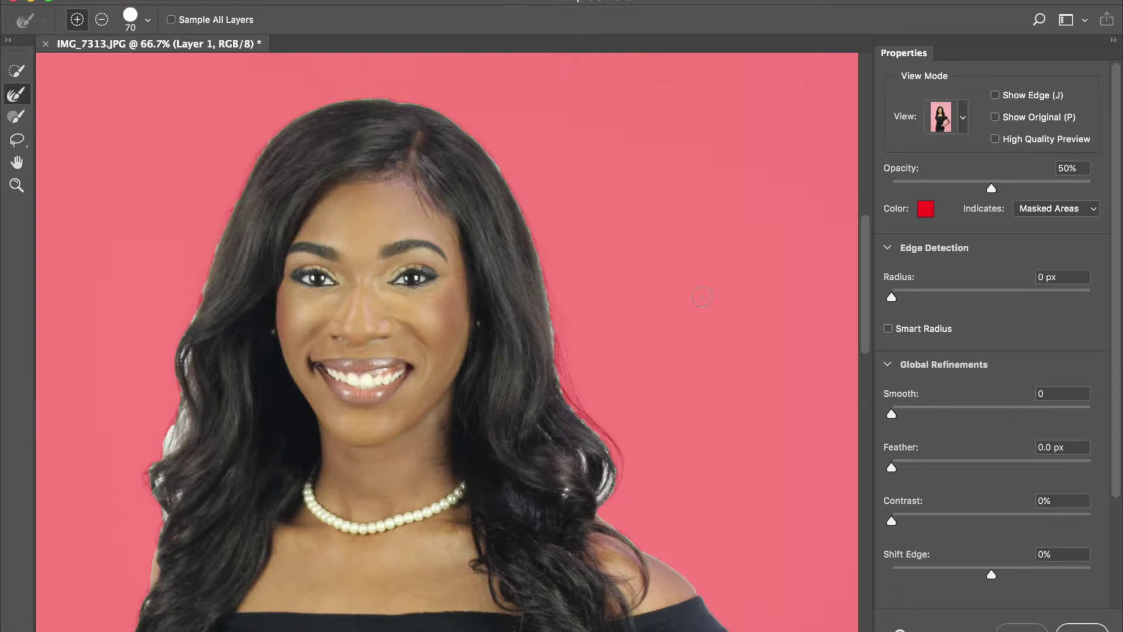
{"action": "scroll", "coordinate": [702, 297], "scroll_direction": "down", "scroll_amount": 5}
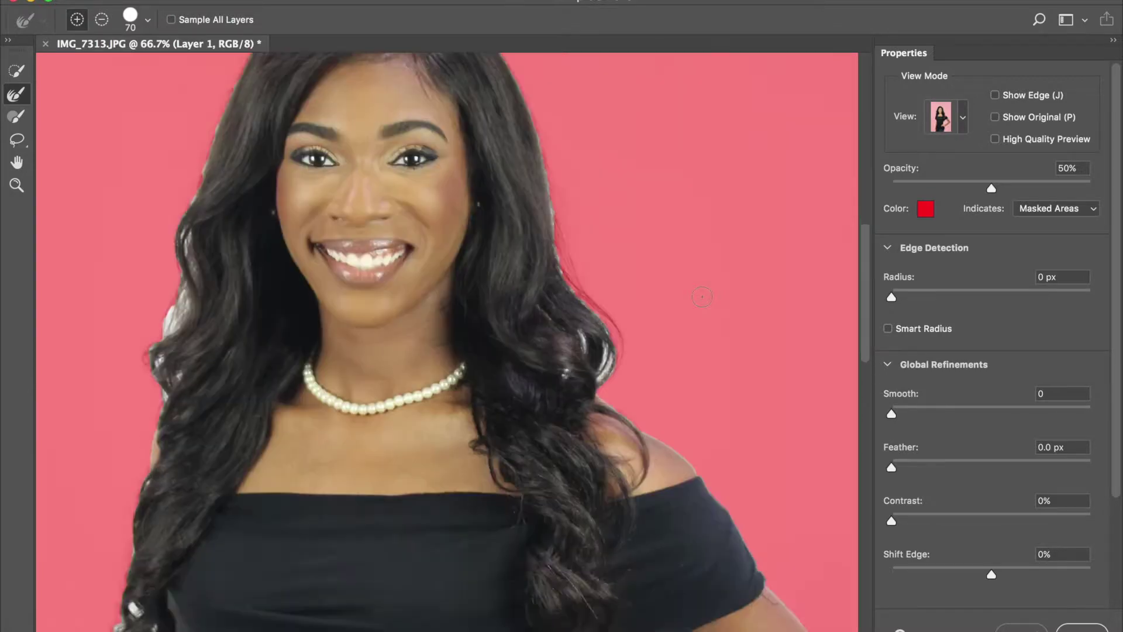
{"action": "key", "text": "super+minus"}
{"action": "key", "text": "super+minus"}
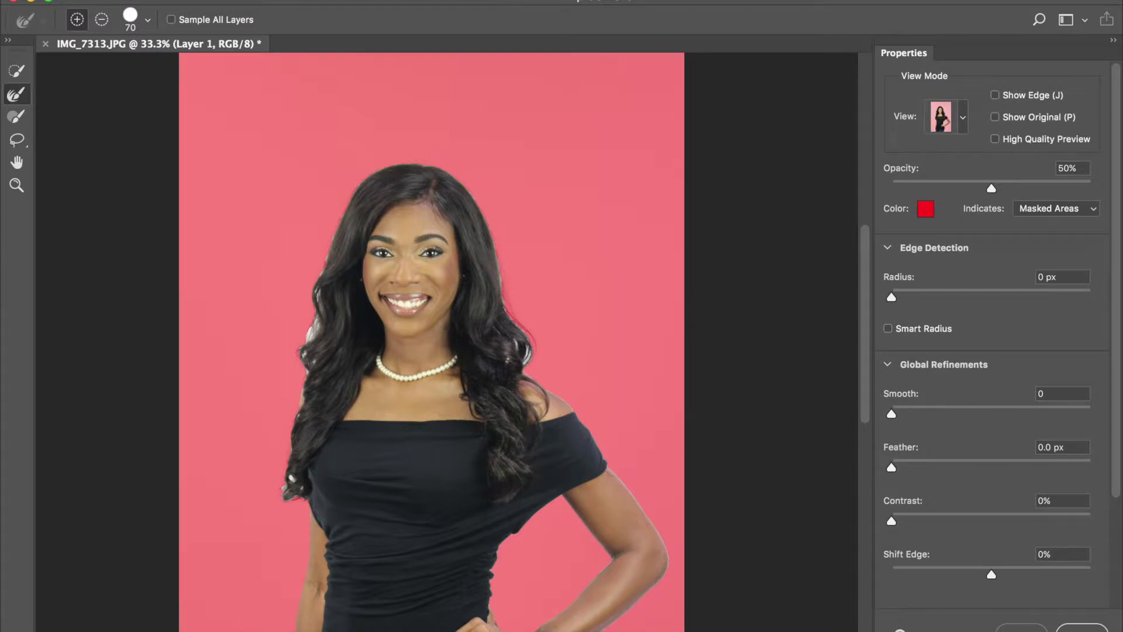
- Examine the red overlay around the woman's hair, arms and waist for background left inside the selection
{"action": "scroll", "coordinate": [526, 340], "scroll_direction": "down", "scroll_amount": 4}
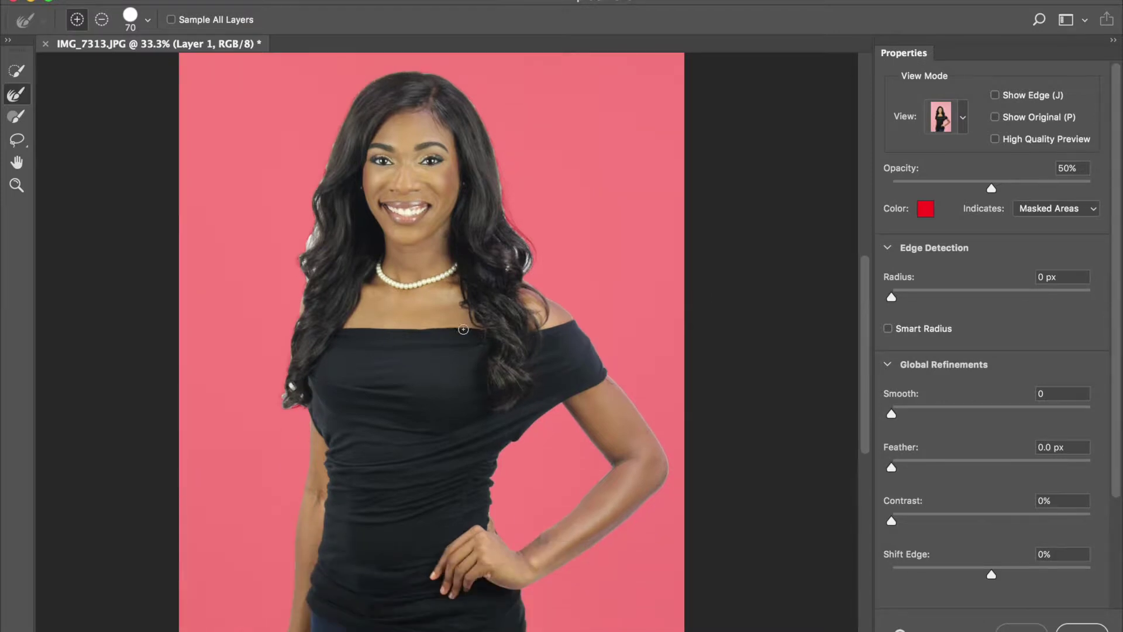
{"action": "scroll", "coordinate": [471, 260], "scroll_direction": "down", "scroll_amount": 1}
{"action": "scroll", "coordinate": [471, 260], "scroll_direction": "down", "scroll_amount": 8}
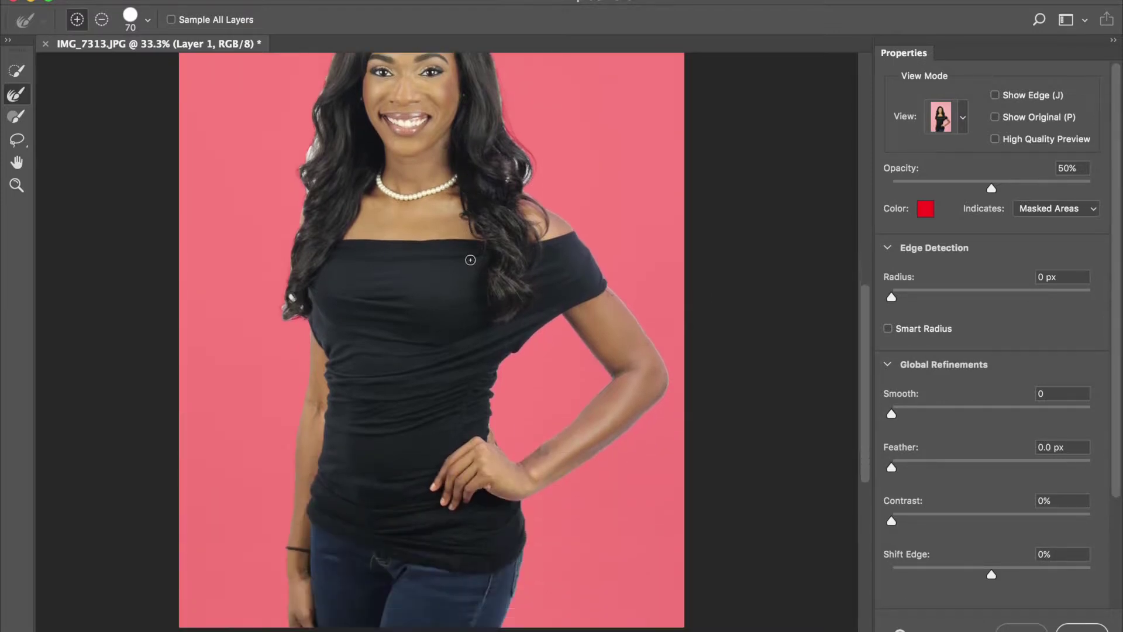
{"action": "scroll", "coordinate": [470, 260], "scroll_direction": "up", "scroll_amount": 9}
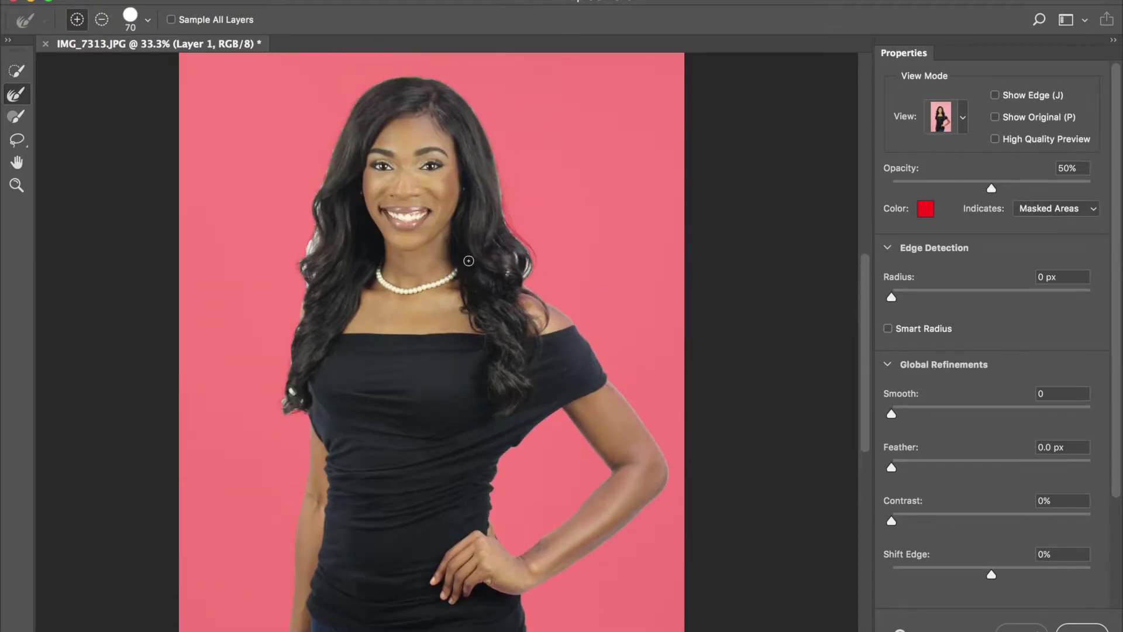
{"action": "scroll", "coordinate": [469, 260], "scroll_direction": "up", "scroll_amount": 2}
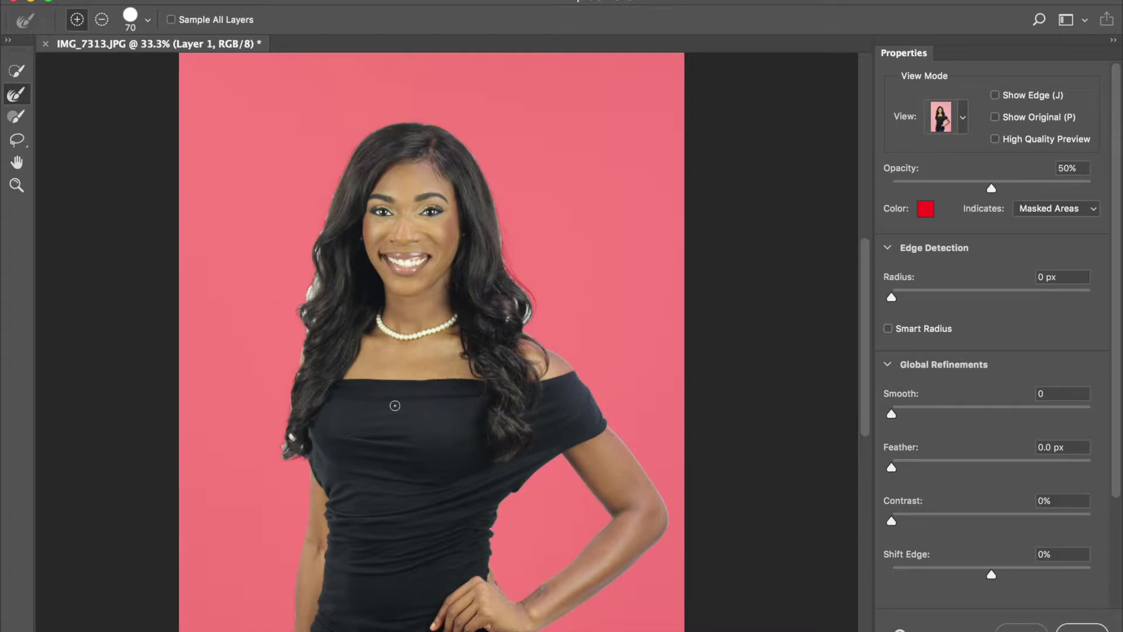
{"action": "scroll", "coordinate": [404, 474], "scroll_direction": "down", "scroll_amount": 1}
{"action": "scroll", "coordinate": [441, 277], "scroll_direction": "down", "scroll_amount": 2}
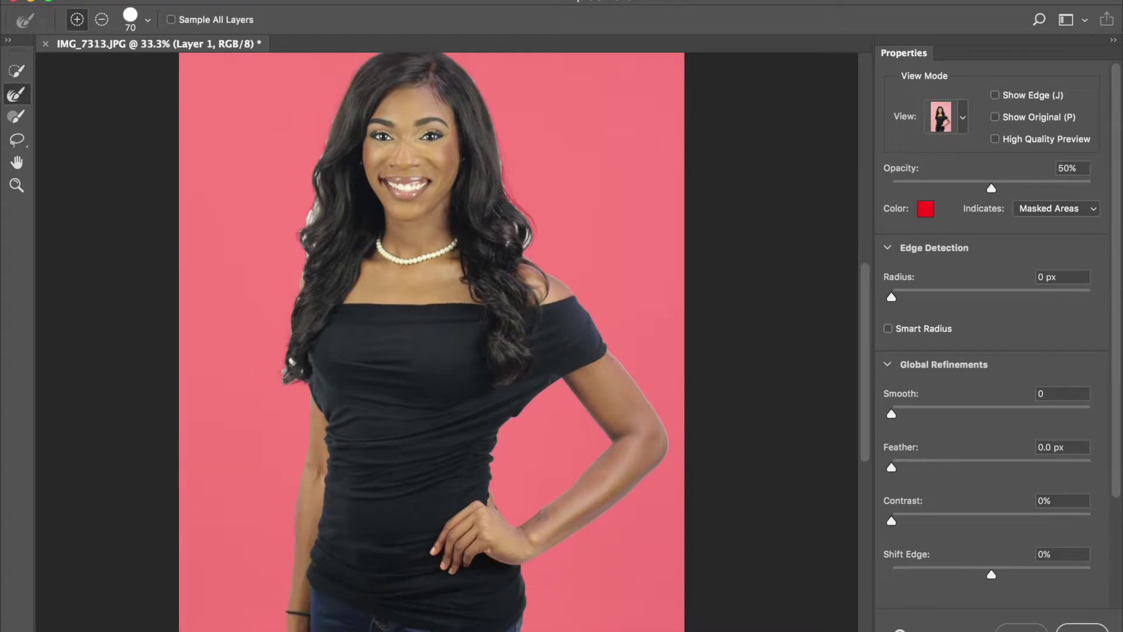
{"action": "scroll", "coordinate": [412, 326], "scroll_direction": "up", "scroll_amount": 3}
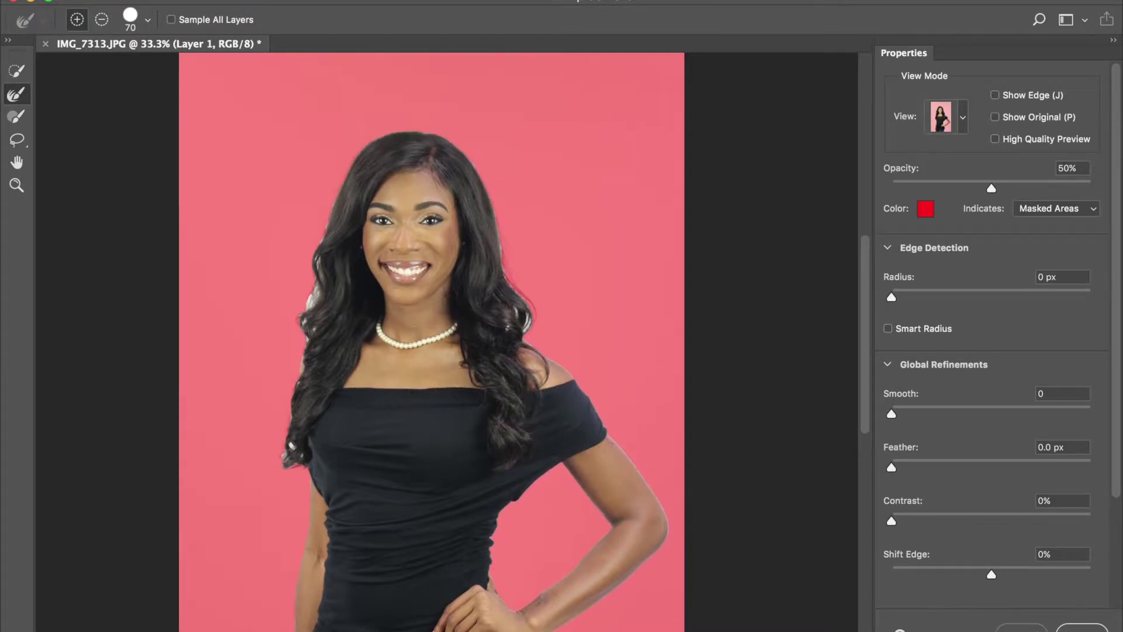
{"action": "scroll", "coordinate": [494, 255], "scroll_direction": "up", "scroll_amount": 1}
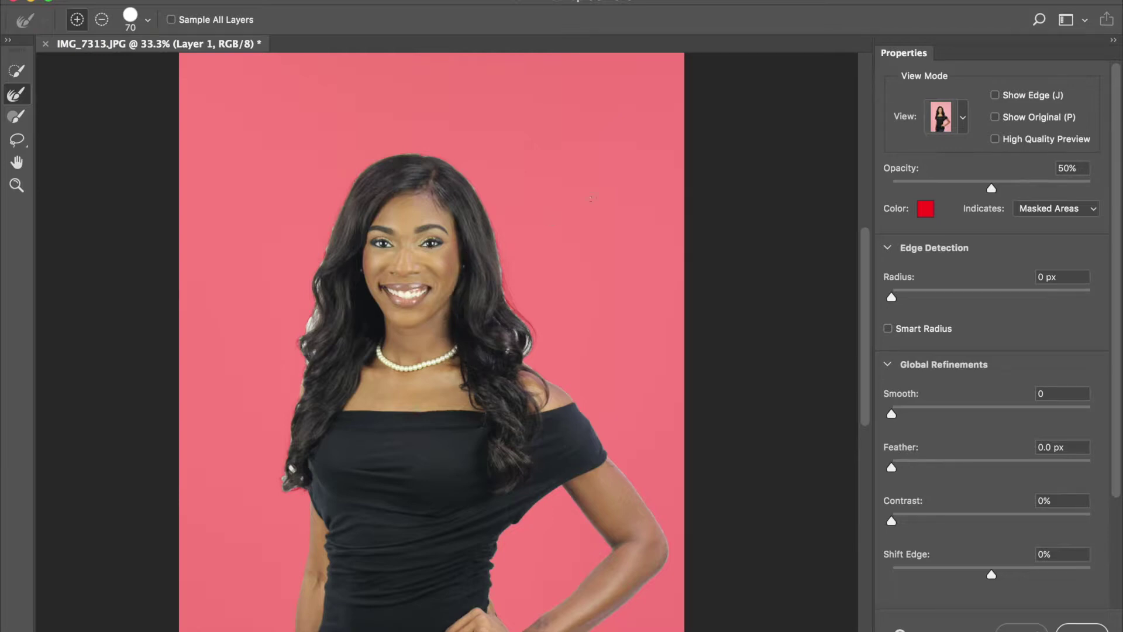
- Set the opacity of the red masked-area overlay to 78%
{"action": "scroll", "coordinate": [600, 173], "scroll_direction": "down", "scroll_amount": 4}
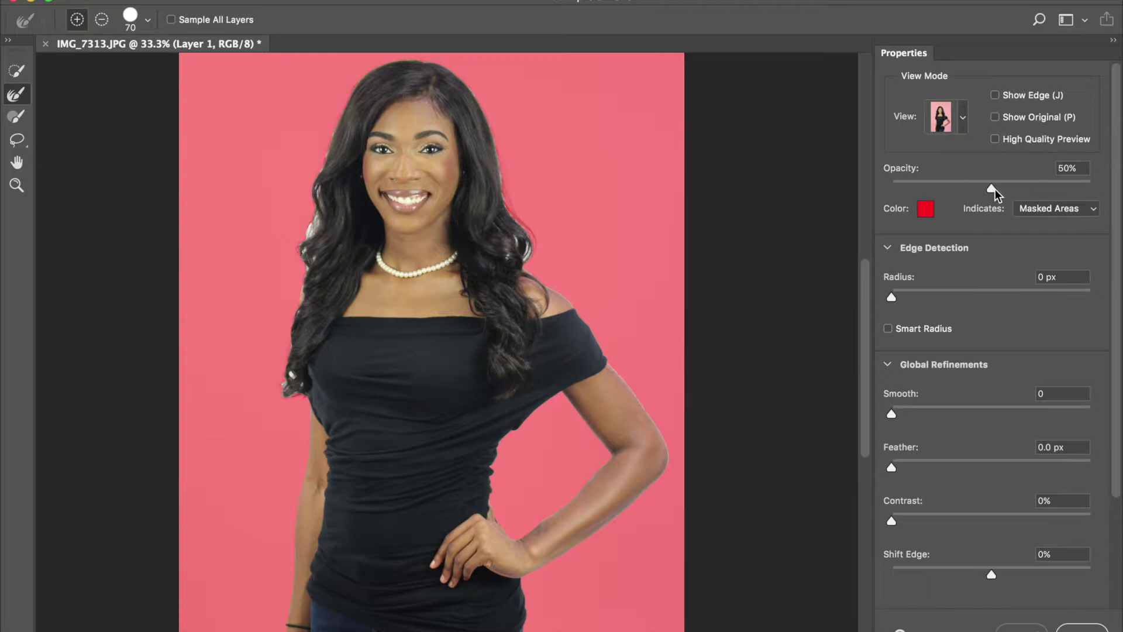
{"action": "left_click_drag", "start_coordinate": [994, 189], "coordinate": [1064, 193]}
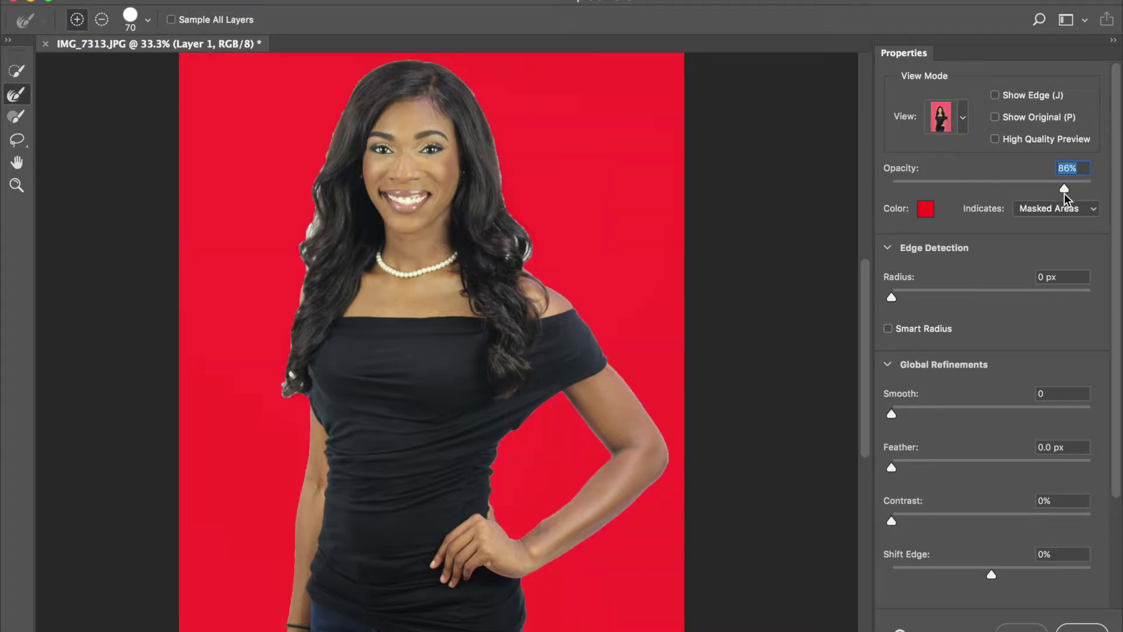
{"action": "left_click_drag", "start_coordinate": [1076, 192], "coordinate": [1049, 194]}
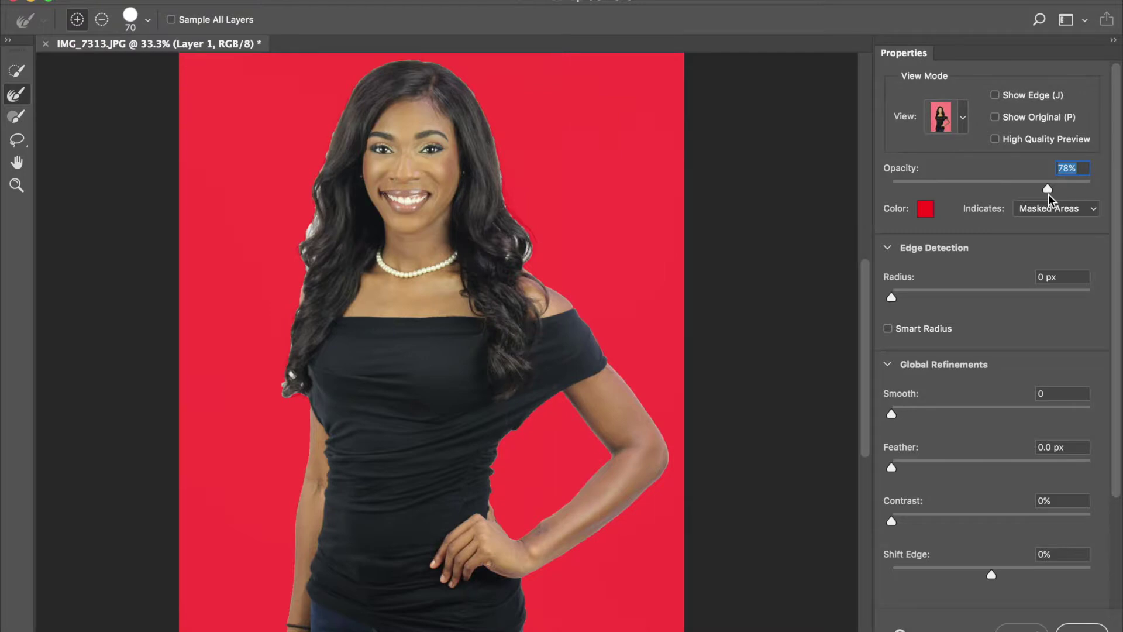
- Preview the woman's selection in the On Black view at 100% opacity
{"action": "left_click", "coordinate": [963, 123]}
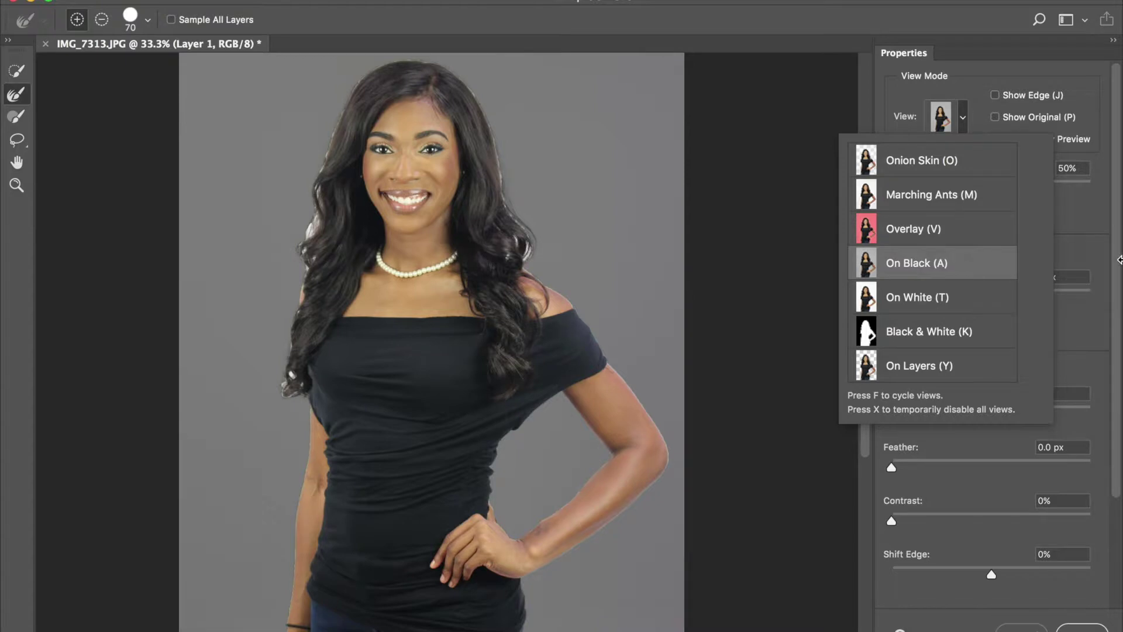
{"action": "left_click", "coordinate": [1046, 209]}
{"action": "left_click_drag", "start_coordinate": [992, 187], "coordinate": [1108, 192]}
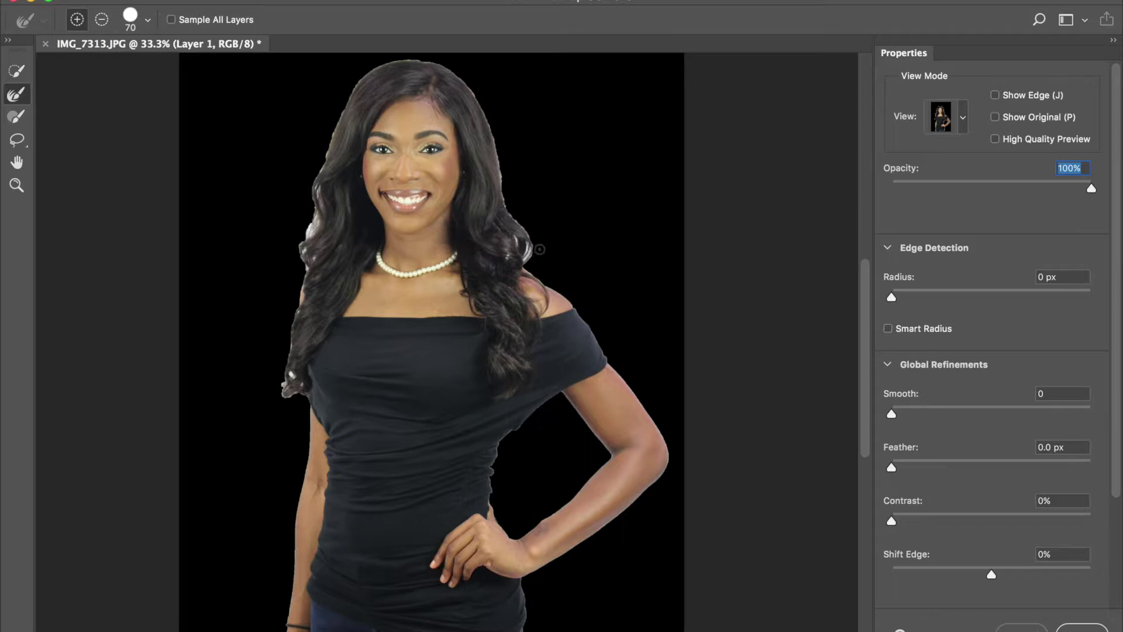
- Return the preview to the Overlay view and set the red overlay's opacity to 81%
{"action": "left_click", "coordinate": [963, 118]}
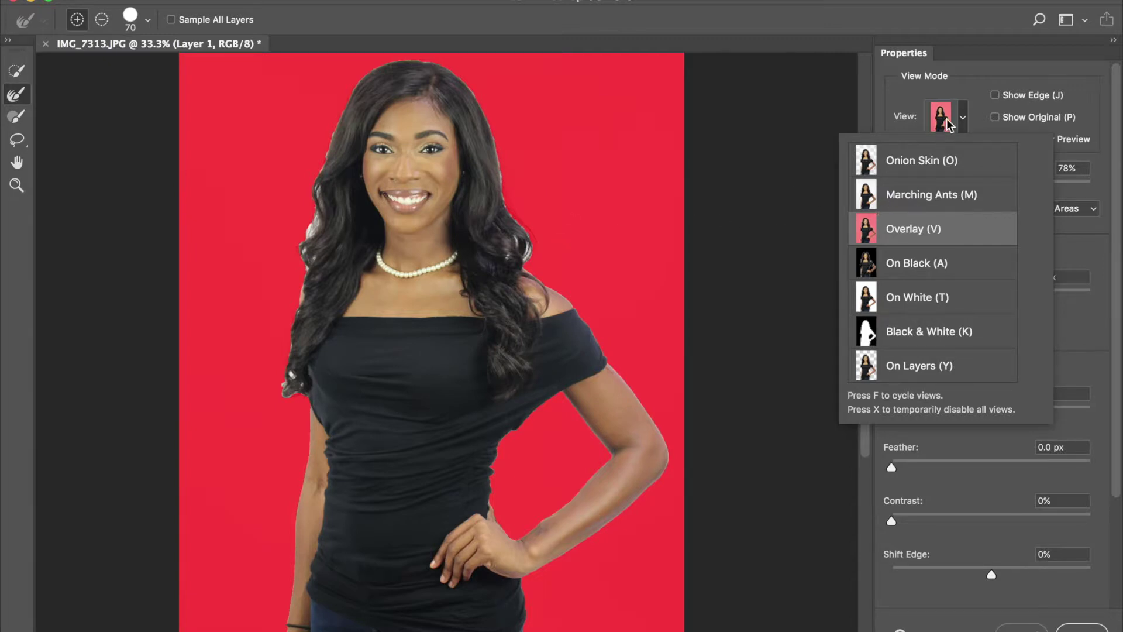
{"action": "left_click", "coordinate": [974, 88]}
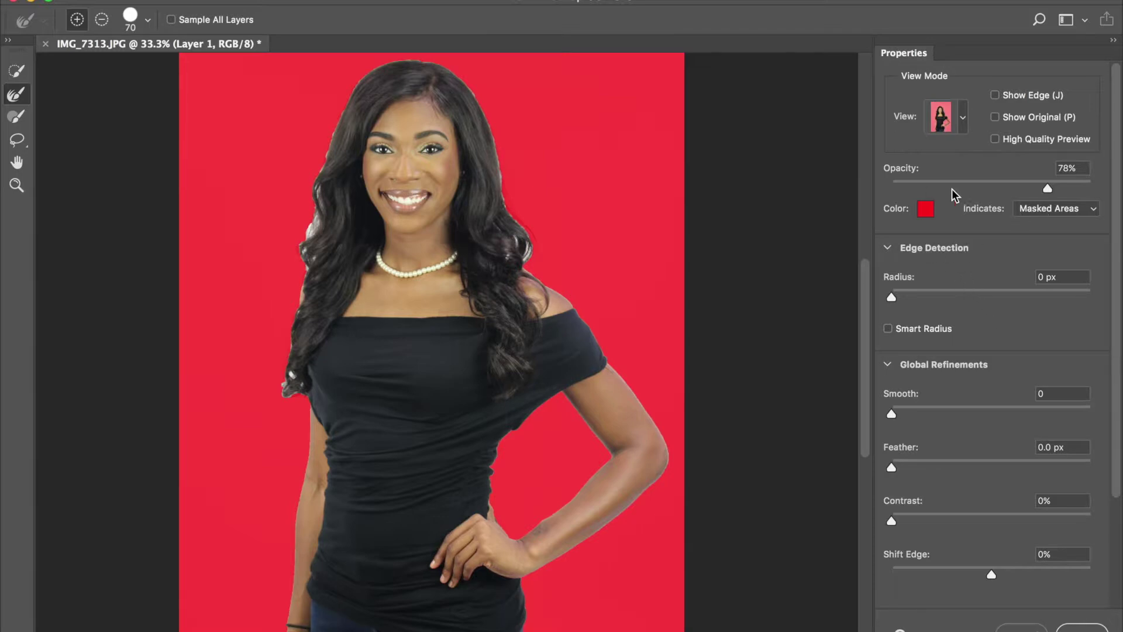
{"action": "left_click_drag", "start_coordinate": [981, 195], "coordinate": [1050, 195]}
- Enable Smart Radius for edge detection and review the global refinement and output settings
{"action": "scroll", "coordinate": [1005, 321], "scroll_direction": "down", "scroll_amount": 5}
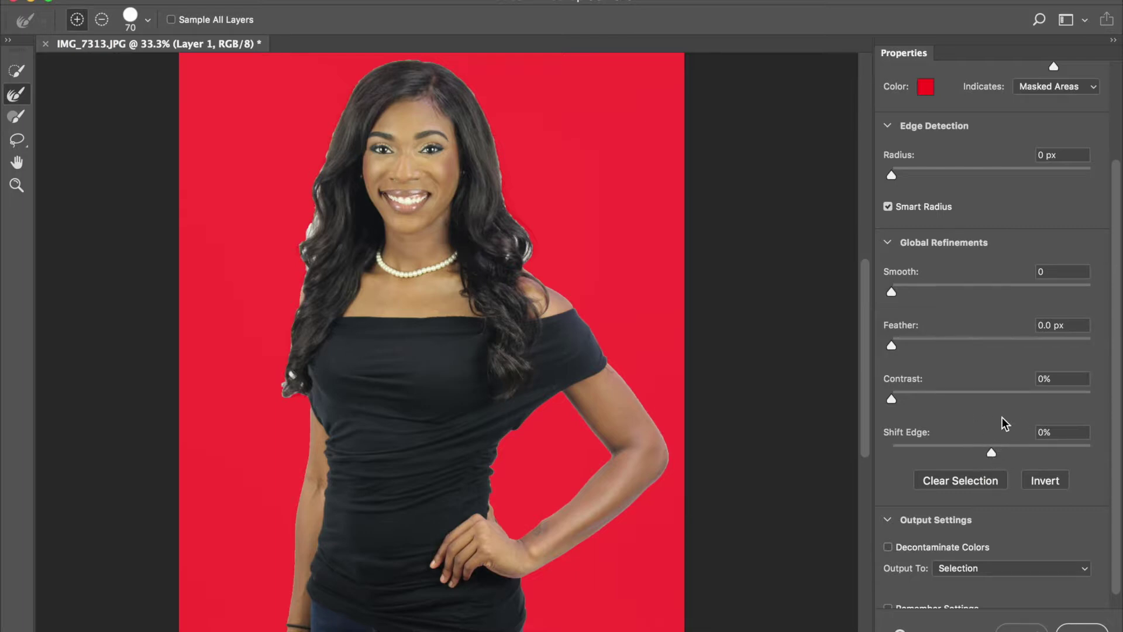
{"action": "scroll", "coordinate": [1003, 420], "scroll_direction": "down", "scroll_amount": 1}
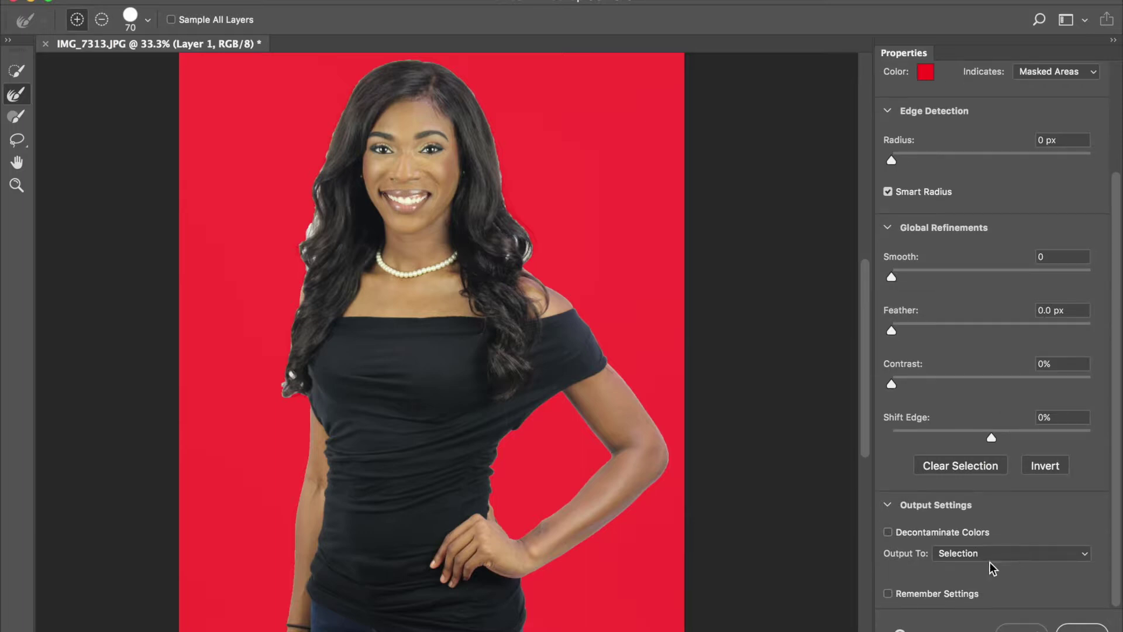
{"action": "scroll", "coordinate": [962, 542], "scroll_direction": "up", "scroll_amount": 8}
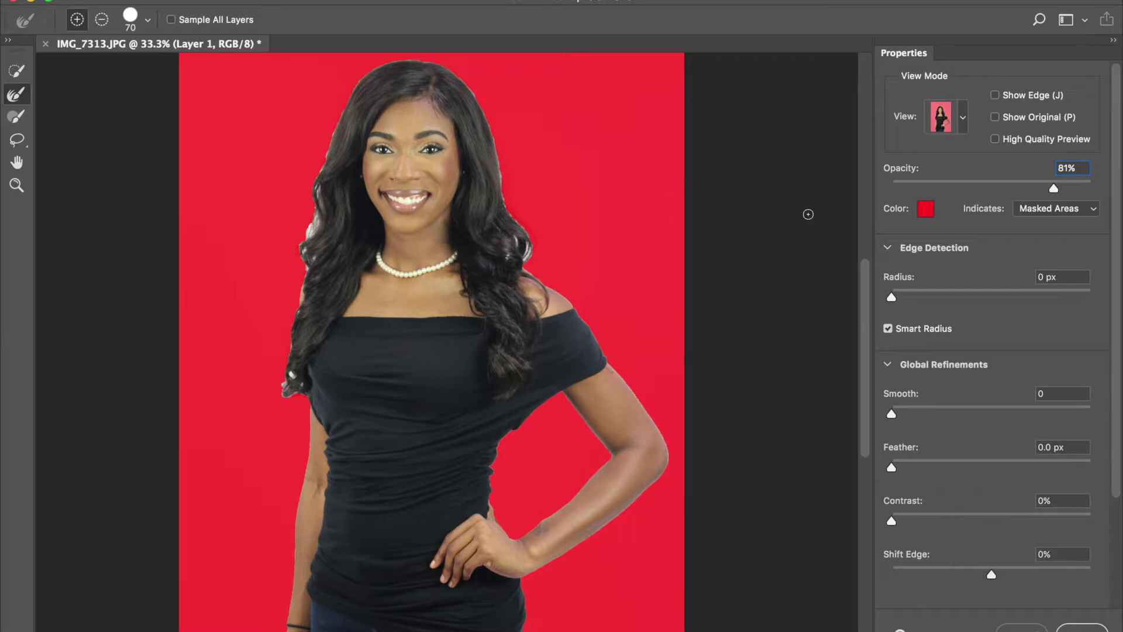
- Magnify the woman's hair and shoulders to 100% and set the Refine Edge Brush size to 150
{"action": "key", "text": "bracketright"}
{"action": "key", "text": "bracketright"}
{"action": "key", "text": "bracketright"}
{"action": "key", "text": "bracketright"}
{"action": "key", "text": "bracketright"}
{"action": "key", "text": "super+plus"}
{"action": "key", "text": "super+plus"}
{"action": "key", "text": "super+plus"}
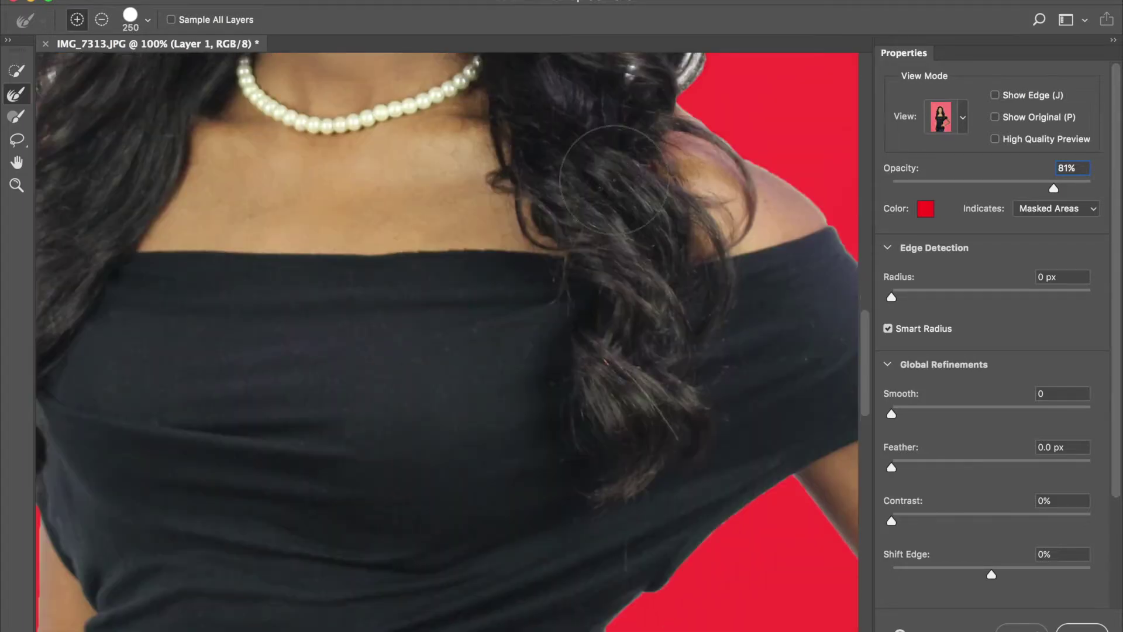
{"action": "scroll", "coordinate": [615, 181], "scroll_direction": "up", "scroll_amount": 8}
{"action": "key", "text": "bracketleft"}
{"action": "key", "text": "bracketleft"}
{"action": "key", "text": "bracketleft"}
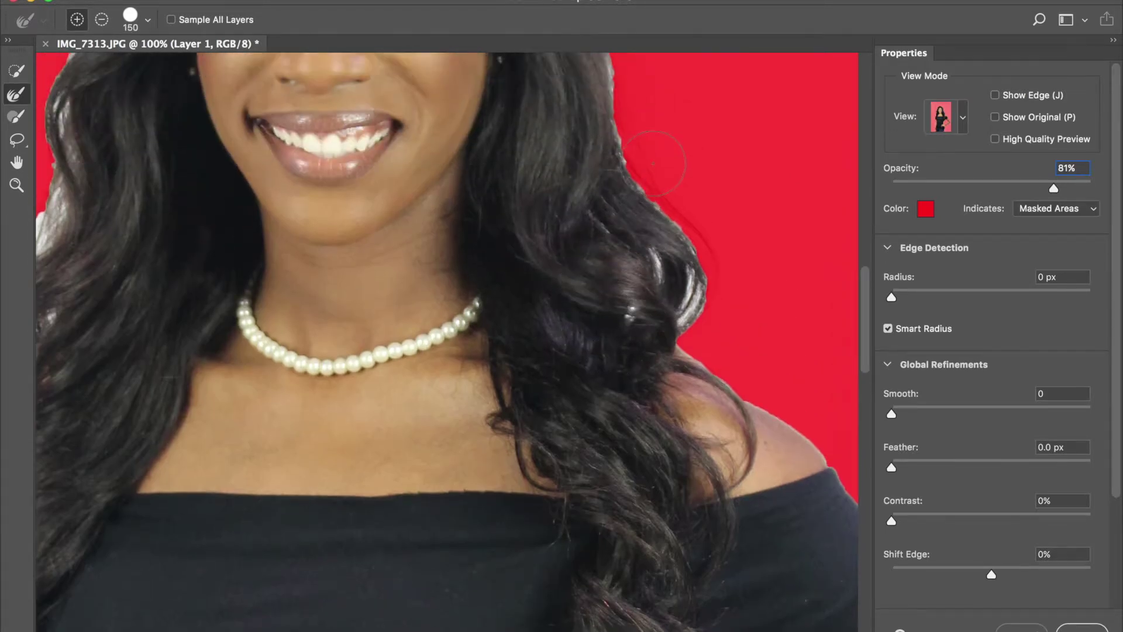
- Examine the overlay edge around the woman's hair, shoulder and bent arm for leftover background
{"action": "scroll", "coordinate": [653, 163], "scroll_direction": "up", "scroll_amount": 6}
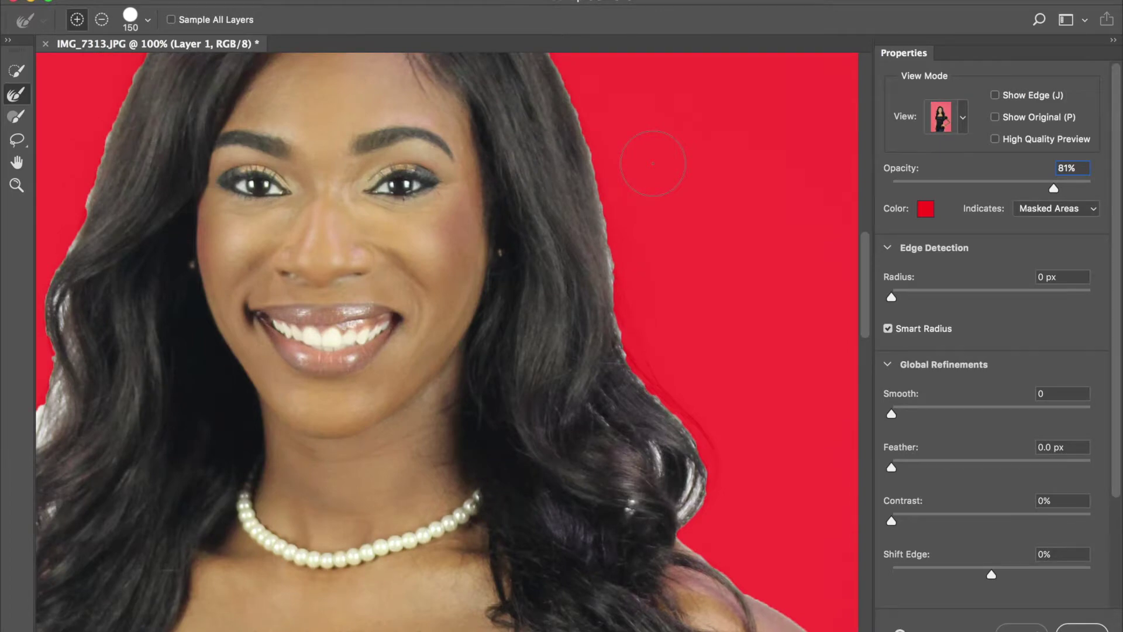
{"action": "scroll", "coordinate": [653, 164], "scroll_direction": "up", "scroll_amount": 2}
{"action": "scroll", "coordinate": [653, 163], "scroll_direction": "down", "scroll_amount": 2}
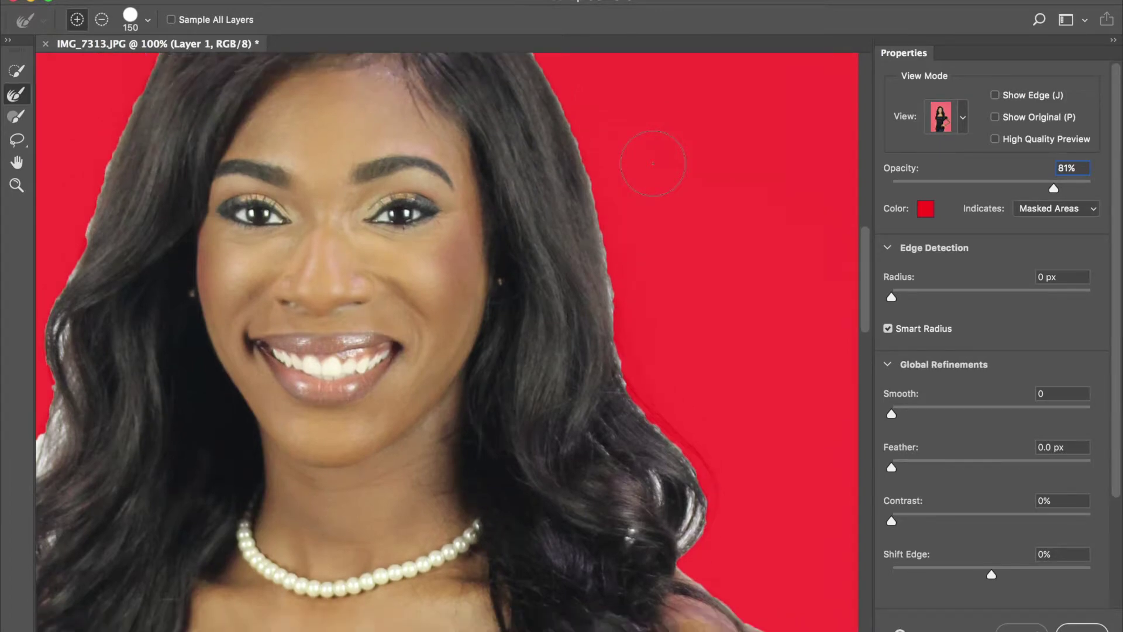
{"action": "scroll", "coordinate": [653, 164], "scroll_direction": "left", "scroll_amount": 6}
{"action": "scroll", "coordinate": [652, 163], "scroll_direction": "down", "scroll_amount": 3}
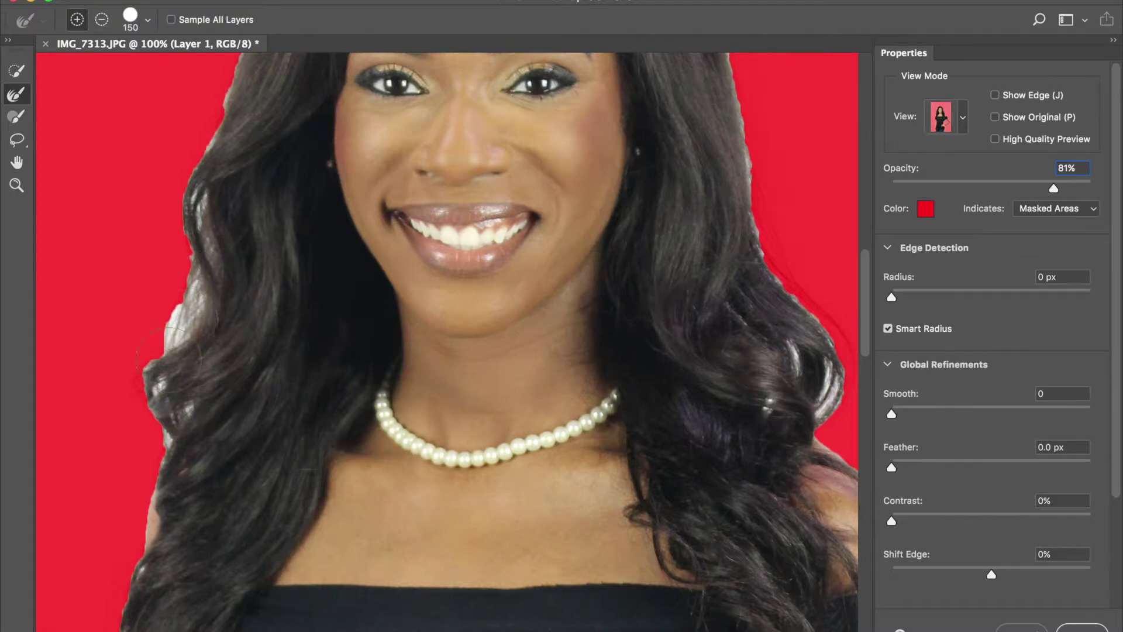
{"action": "scroll", "coordinate": [680, 271], "scroll_direction": "right", "scroll_amount": 3}
{"action": "scroll", "coordinate": [680, 274], "scroll_direction": "right", "scroll_amount": 3}
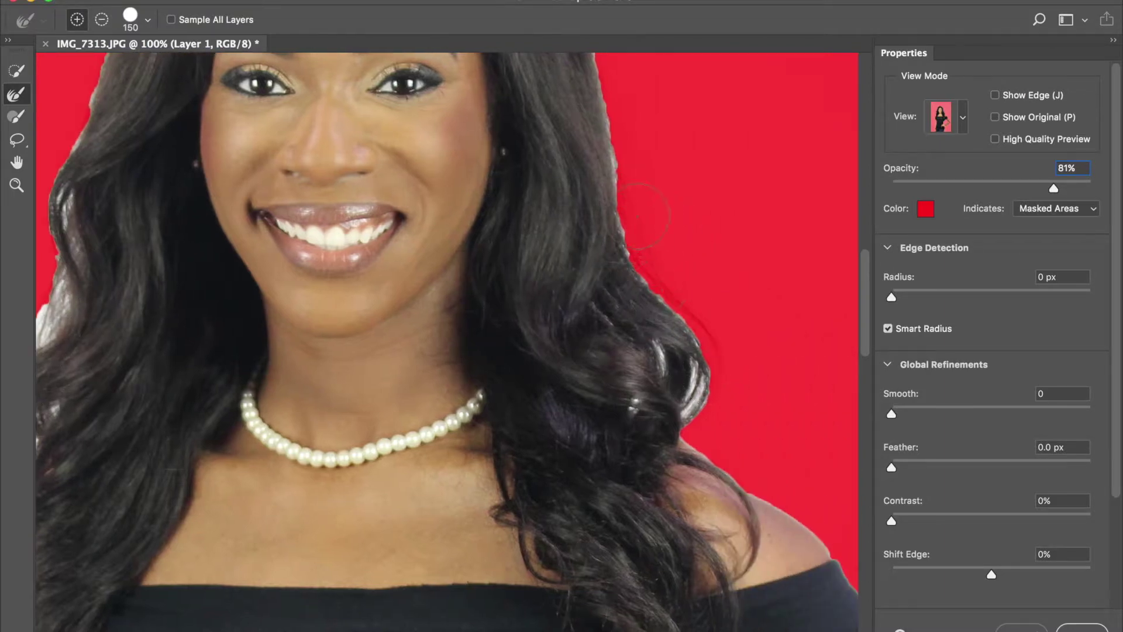
{"action": "scroll", "coordinate": [636, 222], "scroll_direction": "up", "scroll_amount": 10}
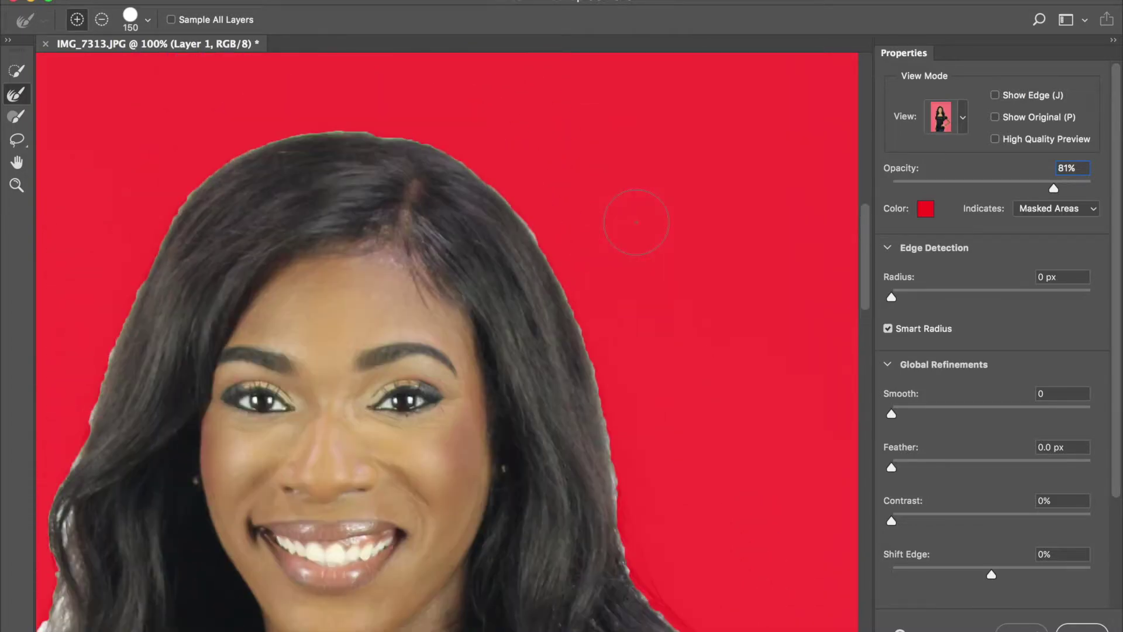
{"action": "scroll", "coordinate": [637, 222], "scroll_direction": "down", "scroll_amount": 3}
{"action": "scroll", "coordinate": [637, 221], "scroll_direction": "down", "scroll_amount": 15}
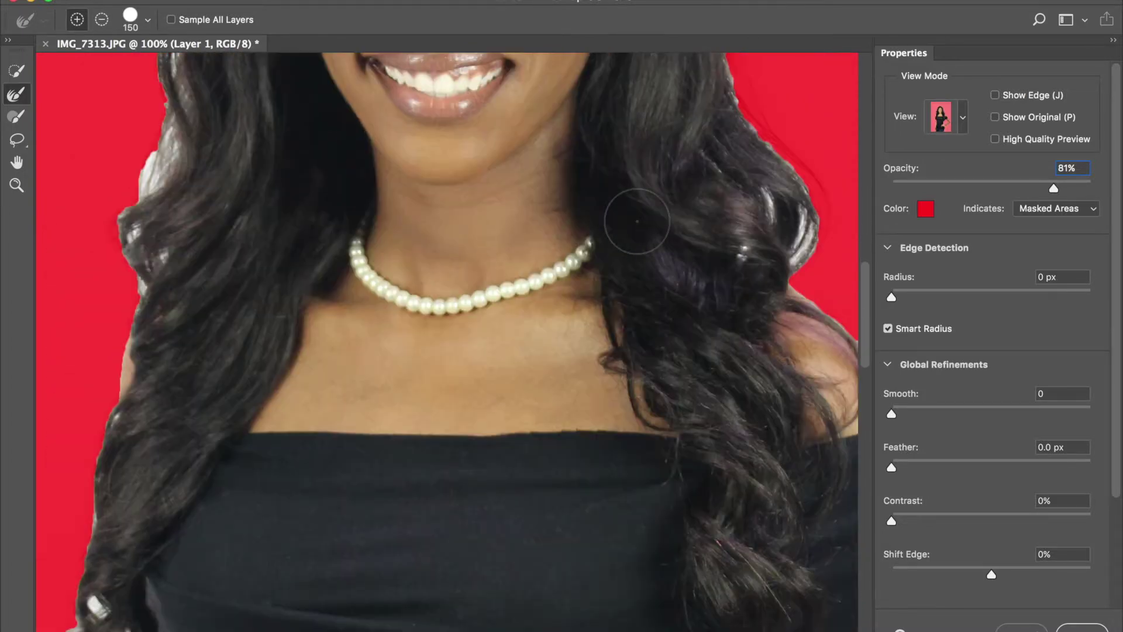
{"action": "scroll", "coordinate": [637, 221], "scroll_direction": "down", "scroll_amount": 5}
{"action": "scroll", "coordinate": [637, 222], "scroll_direction": "right", "scroll_amount": 10}
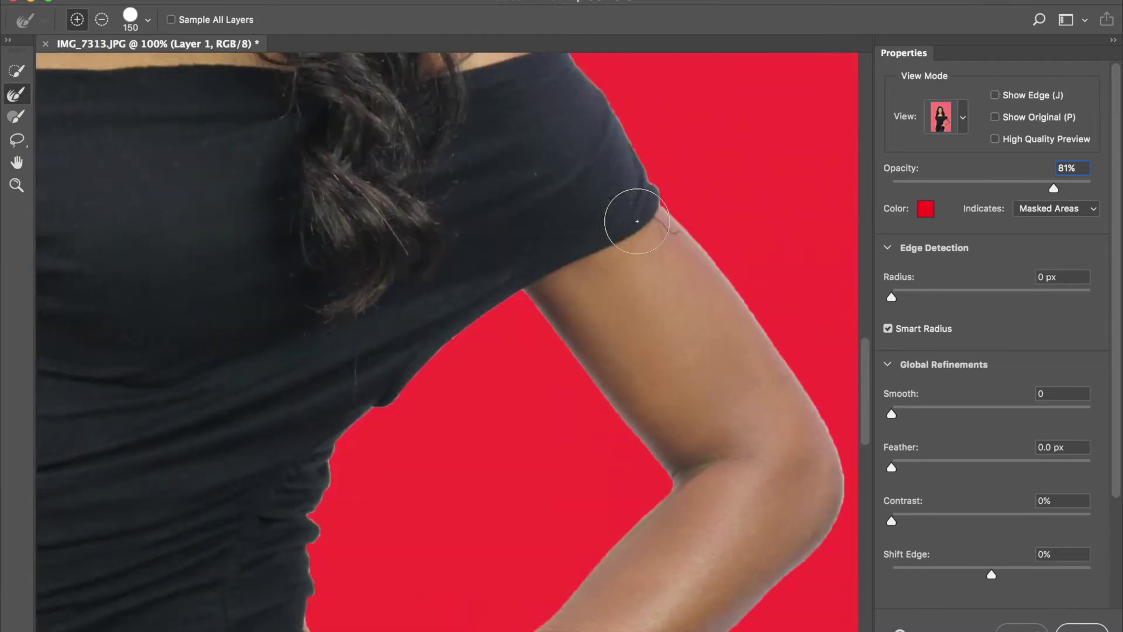
{"action": "scroll", "coordinate": [638, 221], "scroll_direction": "down", "scroll_amount": 1}
{"action": "scroll", "coordinate": [637, 221], "scroll_direction": "right", "scroll_amount": 1}
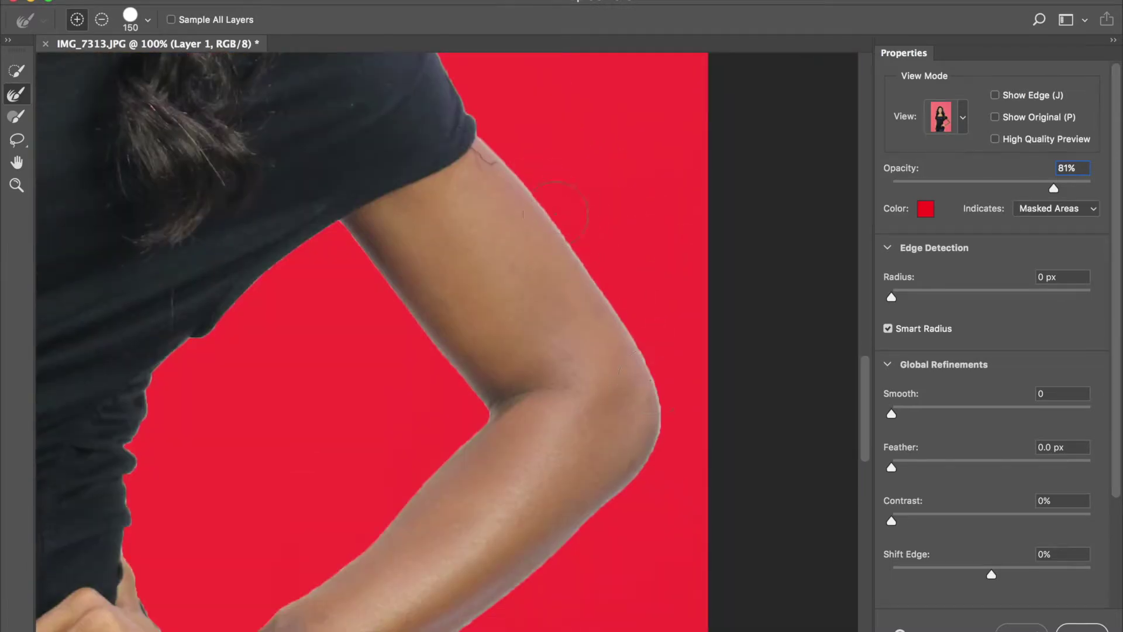
{"action": "scroll", "coordinate": [564, 176], "scroll_direction": "left", "scroll_amount": 3}
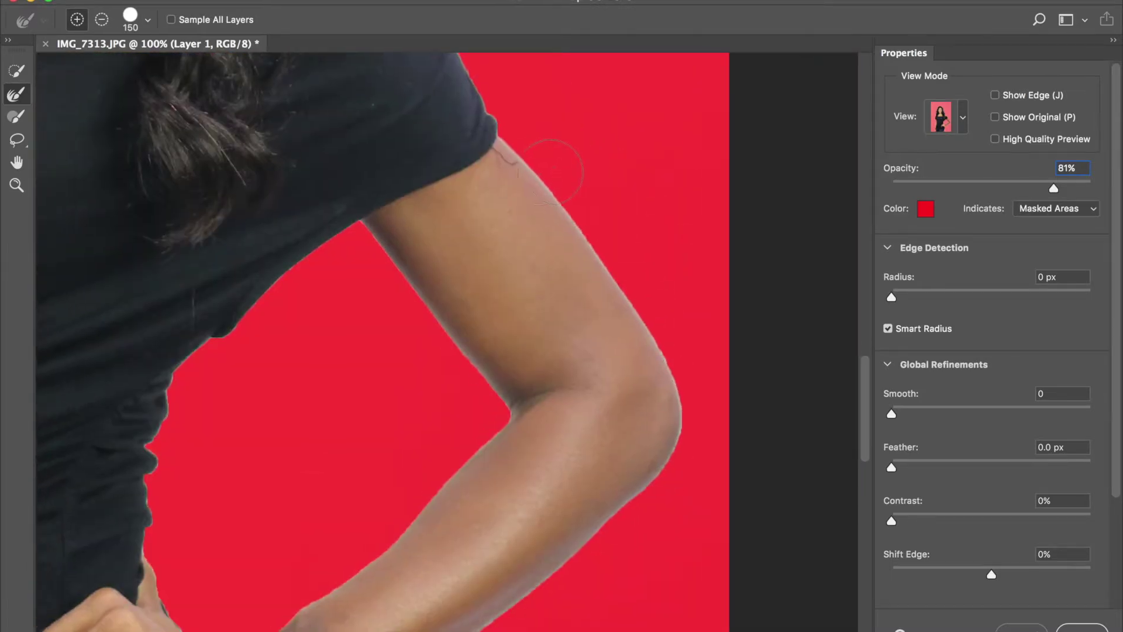
{"action": "scroll", "coordinate": [561, 172], "scroll_direction": "left", "scroll_amount": 12}
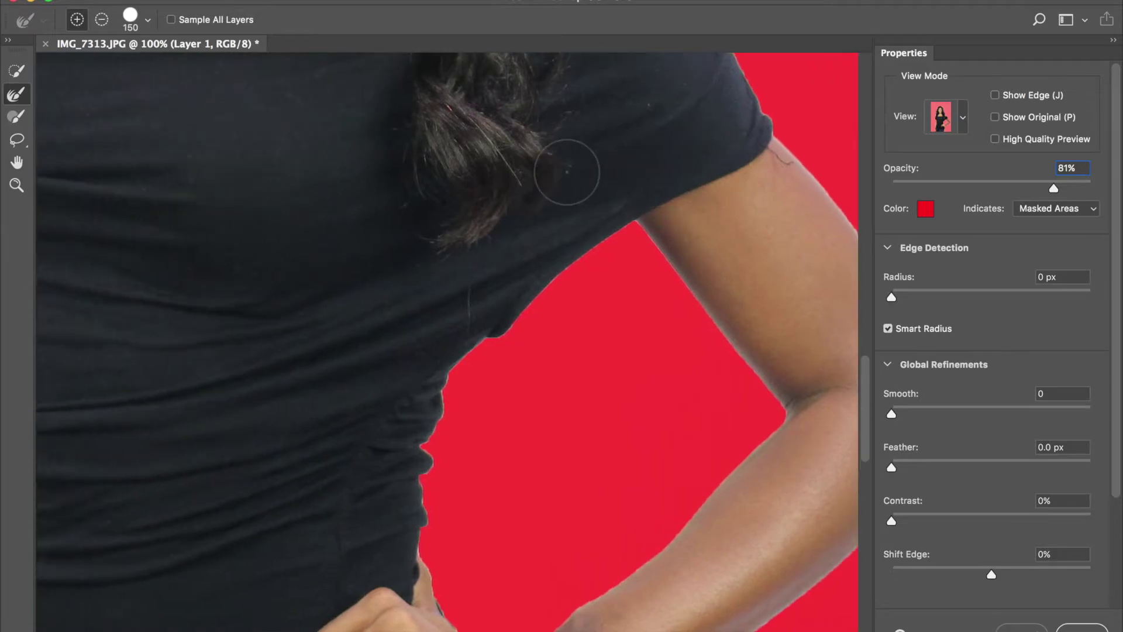
- Inspect the hair outline around the woman's crown and both sides of her face for background fringes
{"action": "scroll", "coordinate": [568, 173], "scroll_direction": "up", "scroll_amount": 20}
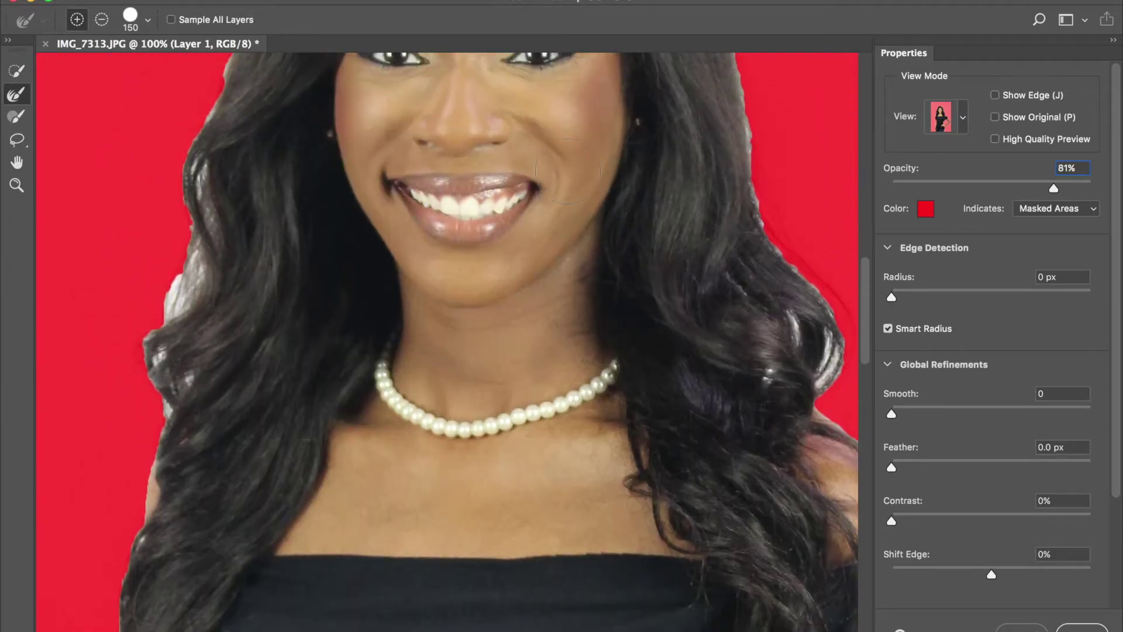
{"action": "scroll", "coordinate": [568, 170], "scroll_direction": "up", "scroll_amount": 15}
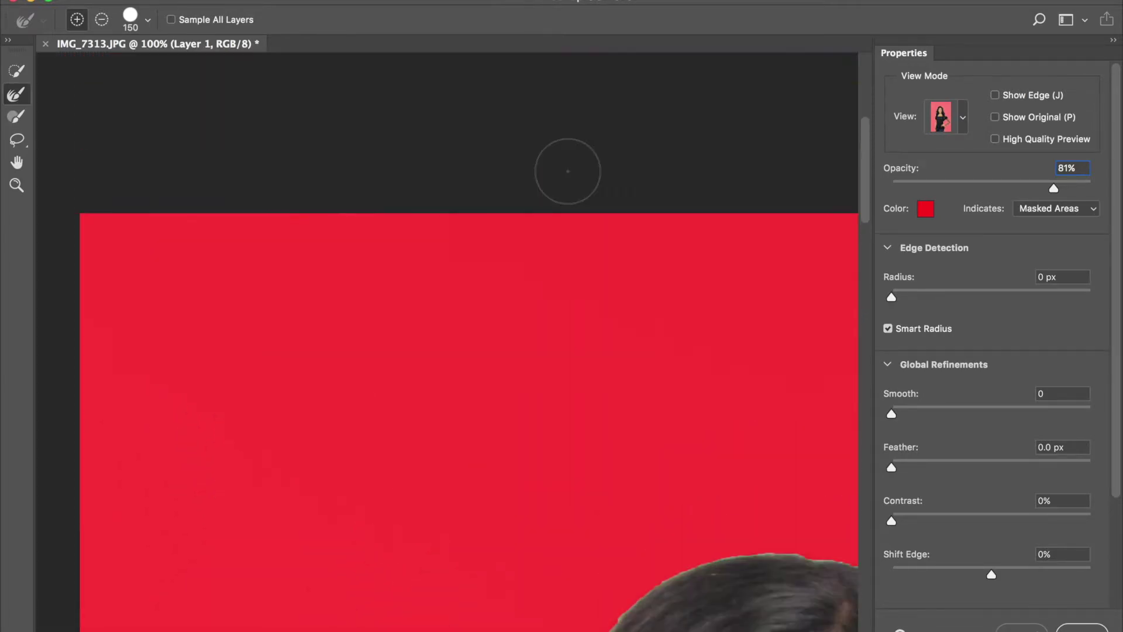
{"action": "scroll", "coordinate": [604, 232], "scroll_direction": "up", "scroll_amount": 10}
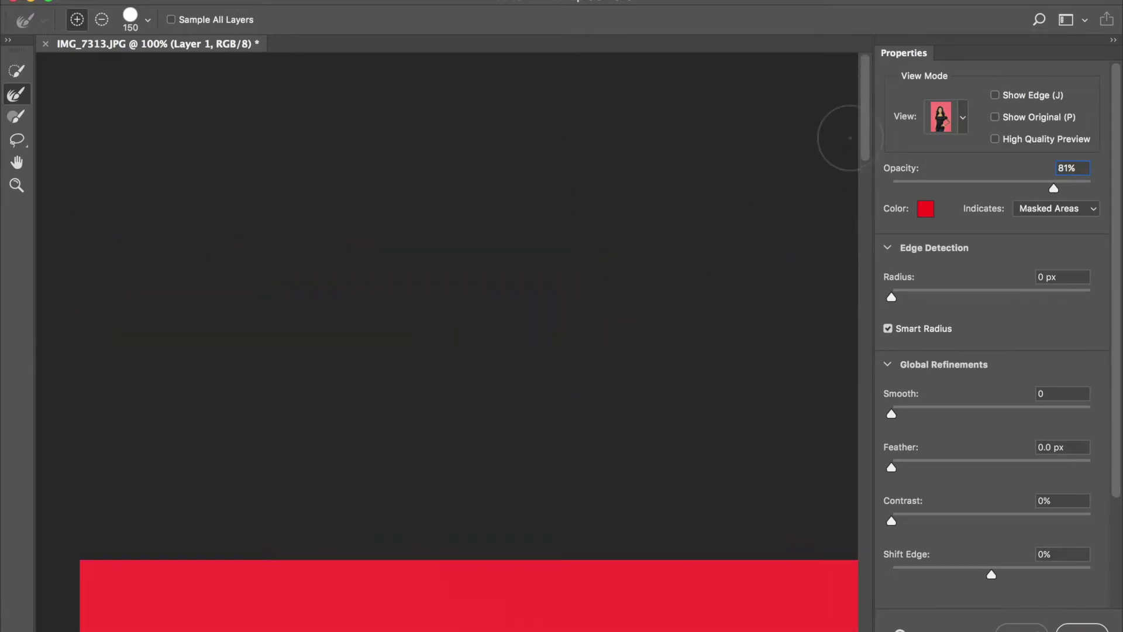
{"action": "scroll", "coordinate": [868, 125], "scroll_direction": "down", "scroll_amount": 9}
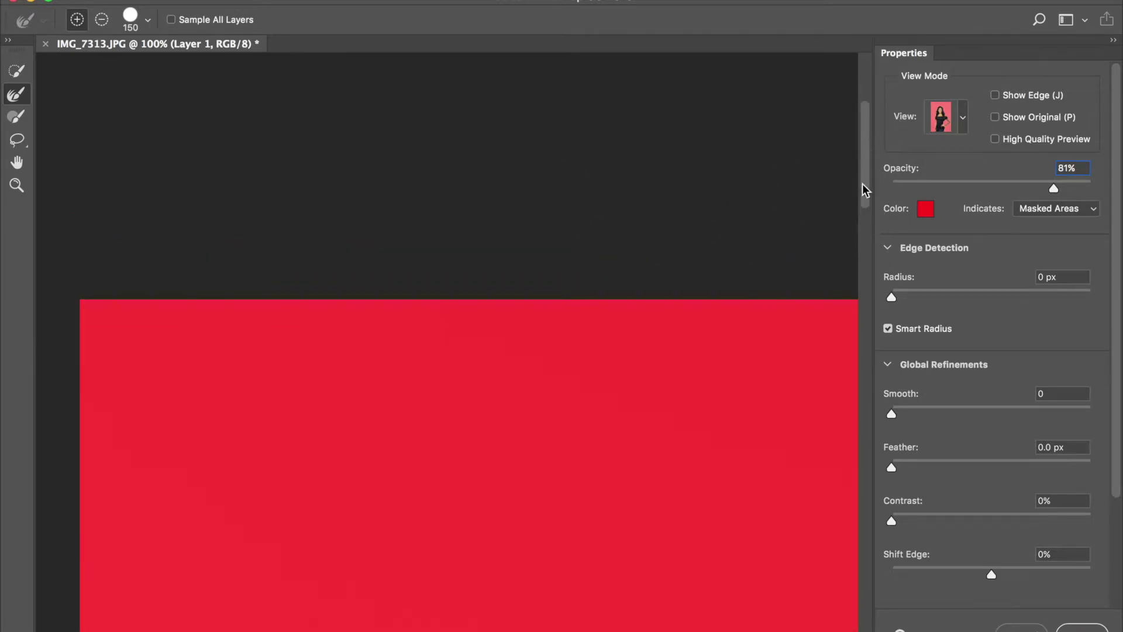
{"action": "left_click_drag", "start_coordinate": [864, 178], "coordinate": [840, 285]}
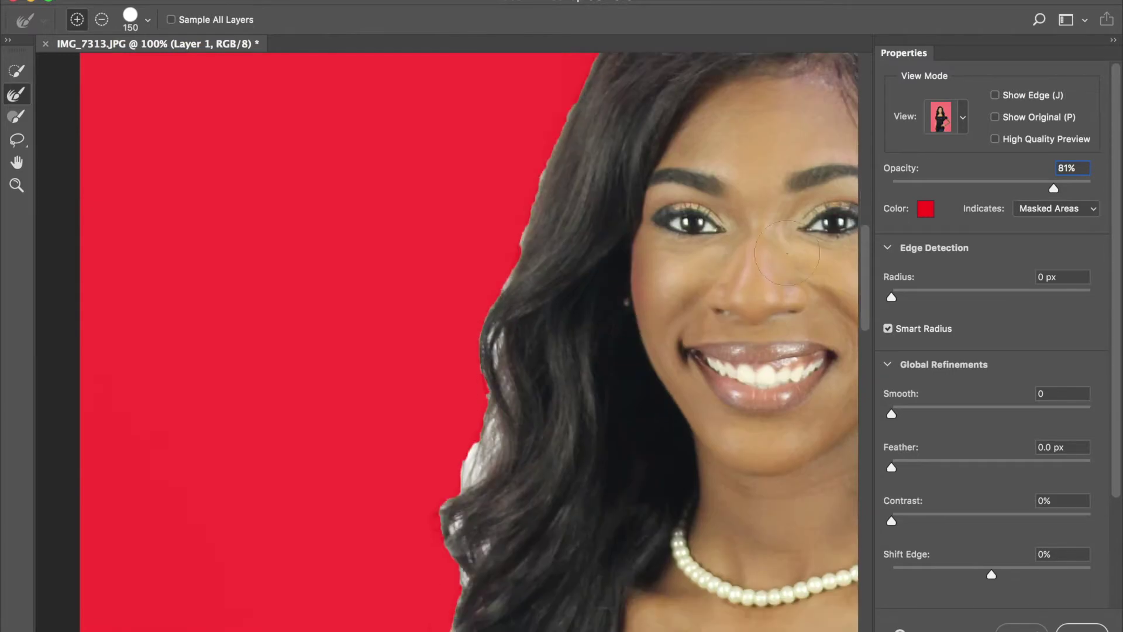
{"action": "scroll", "coordinate": [772, 244], "scroll_direction": "right", "scroll_amount": 5}
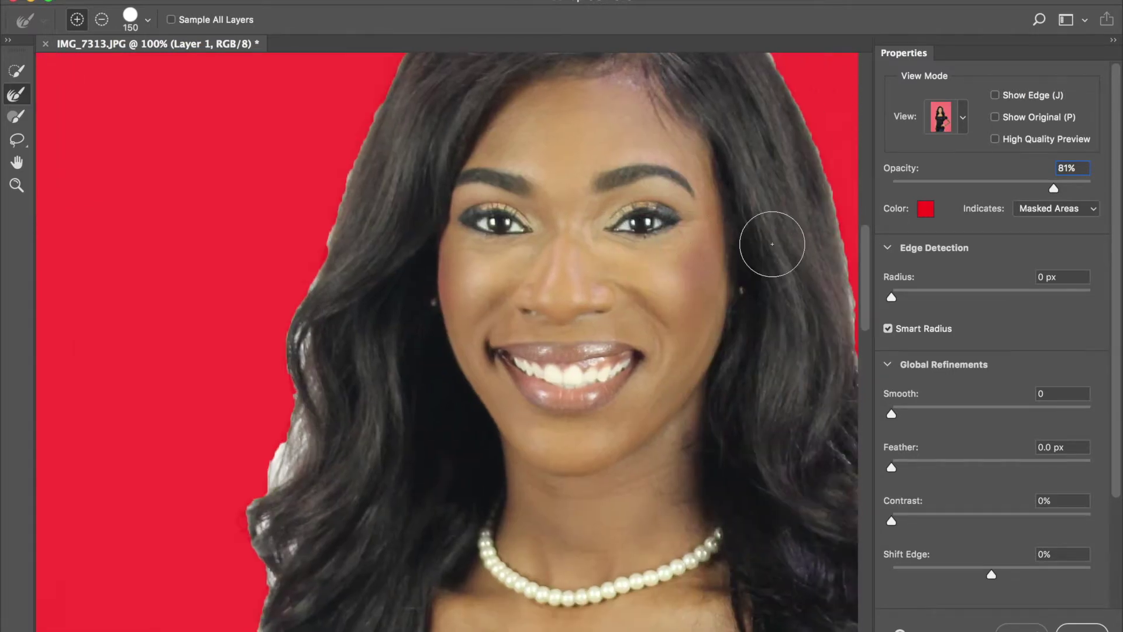
{"action": "scroll", "coordinate": [206, 117], "scroll_direction": "up", "scroll_amount": 1}
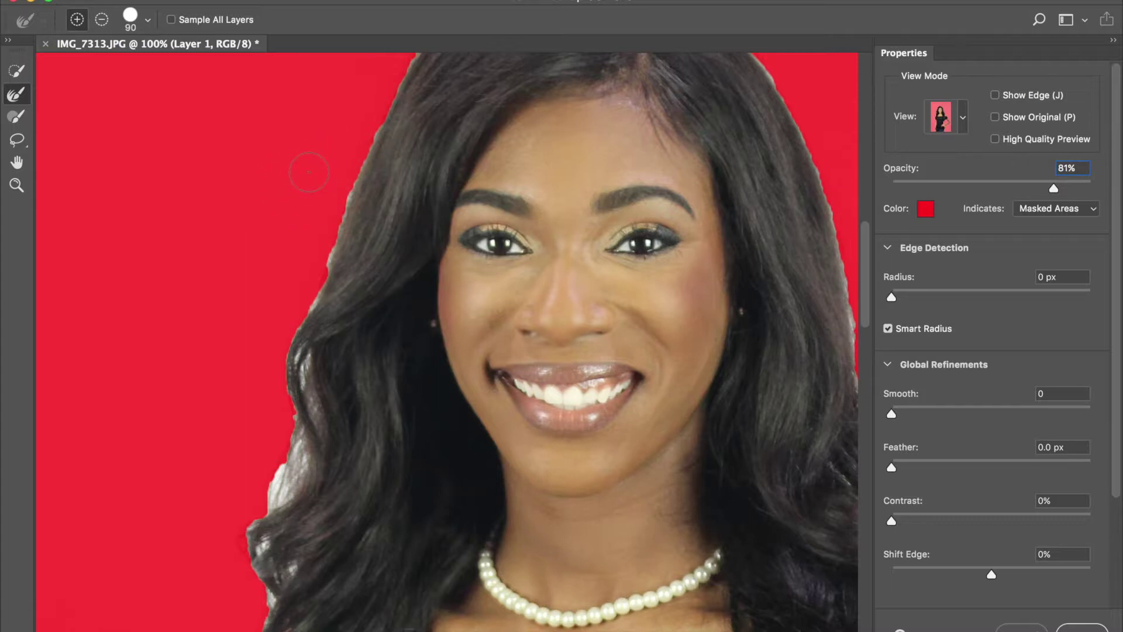
{"action": "scroll", "coordinate": [308, 172], "scroll_direction": "up", "scroll_amount": 2}
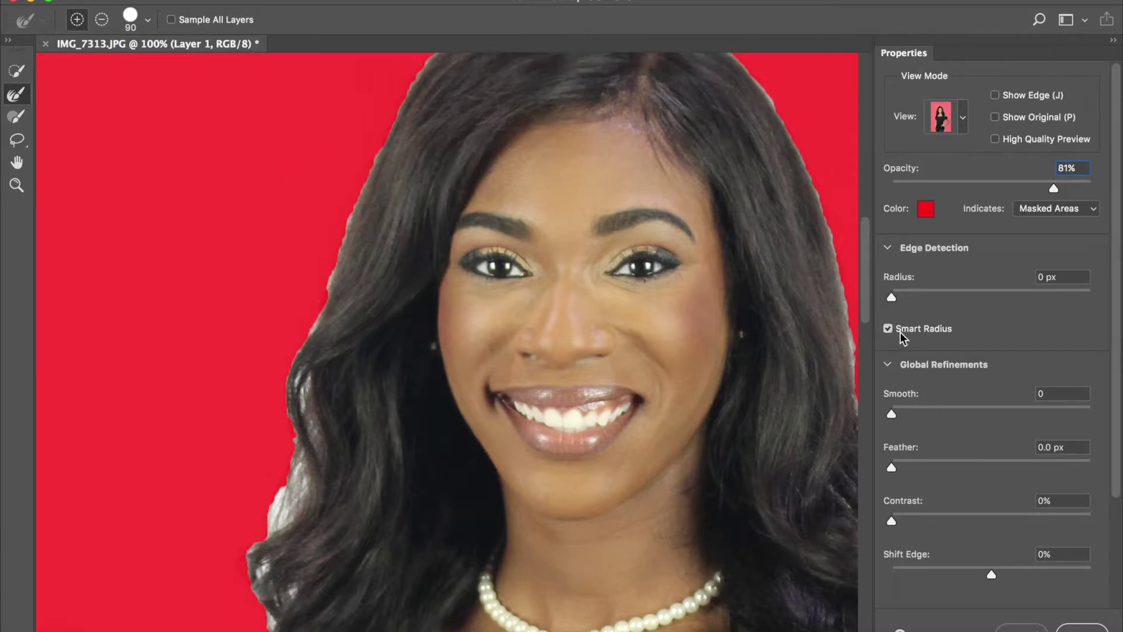
{"action": "scroll", "coordinate": [725, 247], "scroll_direction": "right", "scroll_amount": 5}
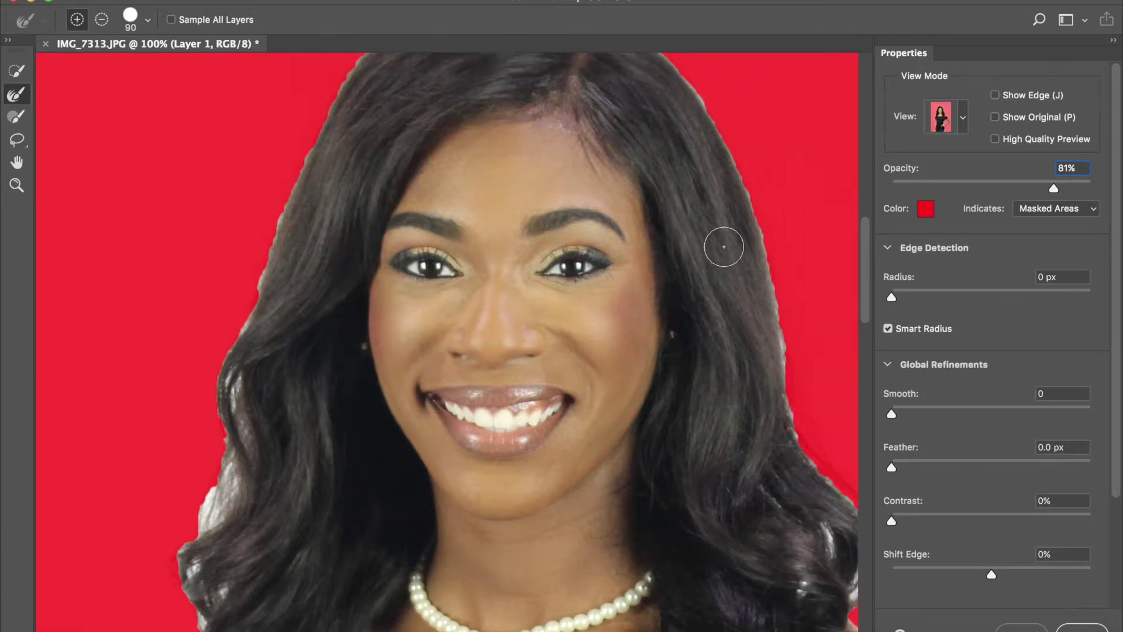
{"action": "scroll", "coordinate": [726, 246], "scroll_direction": "up", "scroll_amount": 4}
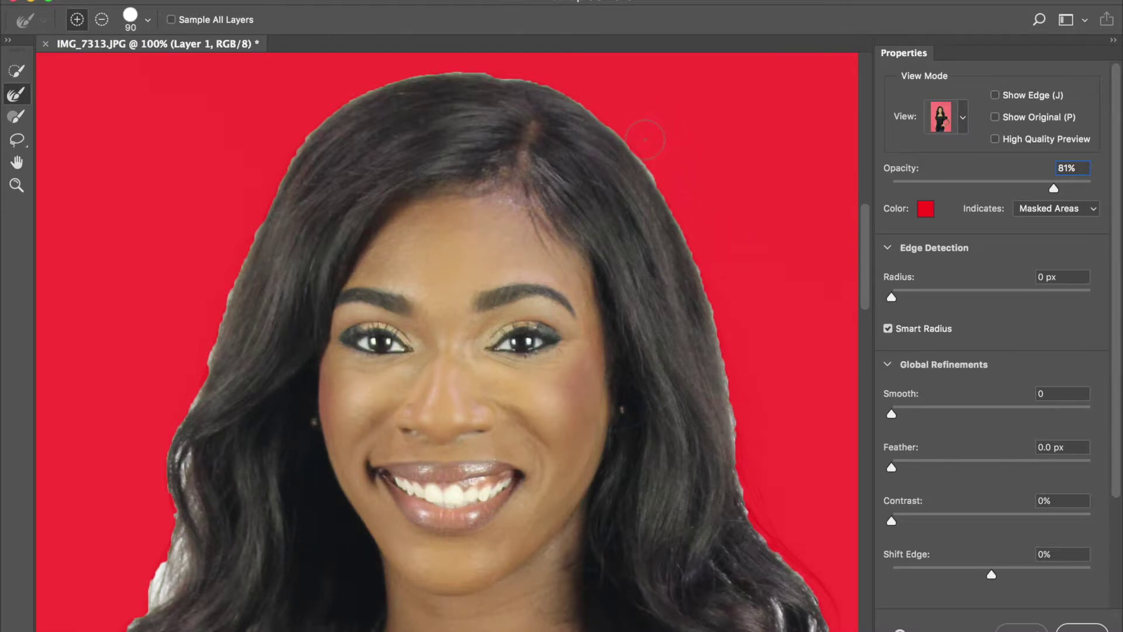
- Paint with the Refine Edge Brush at size 90 over the light background patches along the hair's left outer edge, from cheek to shoulder level
{"action": "scroll", "coordinate": [287, 144], "scroll_direction": "left", "scroll_amount": 4}
{"action": "scroll", "coordinate": [287, 144], "scroll_direction": "down", "scroll_amount": 5}
{"action": "scroll", "coordinate": [287, 143], "scroll_direction": "down", "scroll_amount": 9}
{"action": "scroll", "coordinate": [287, 143], "scroll_direction": "left", "scroll_amount": 4}
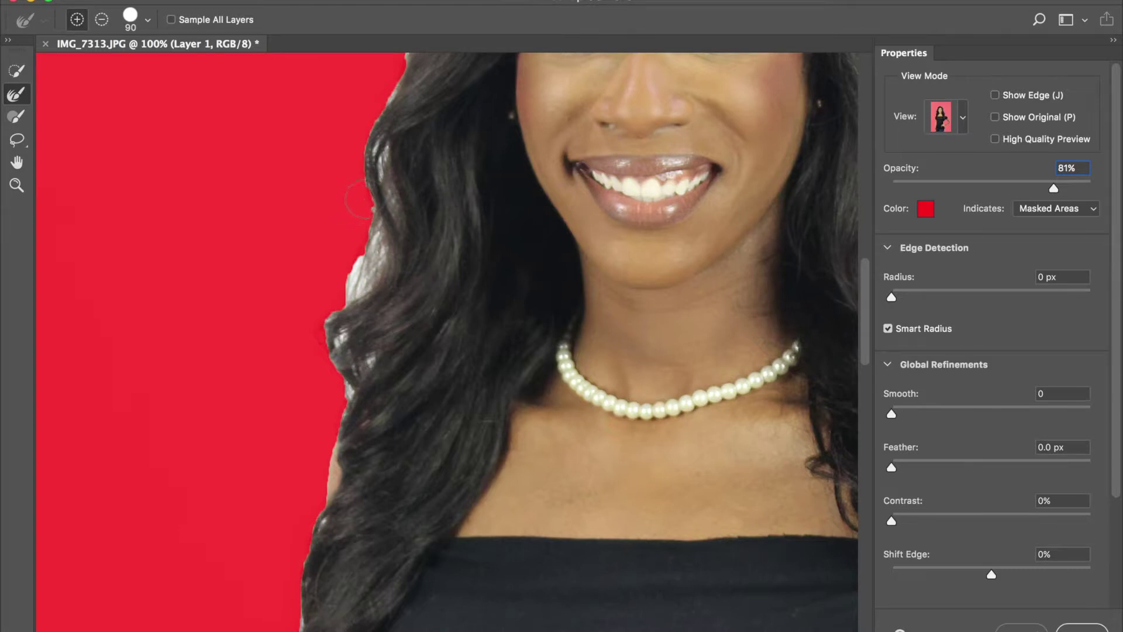
{"action": "mouse_move", "coordinate": [366, 200]}
{"action": "left_mouse_down"}
{"action": "mouse_move", "coordinate": [375, 242]}
{"action": "mouse_move", "coordinate": [349, 293]}
{"action": "left_mouse_up"}
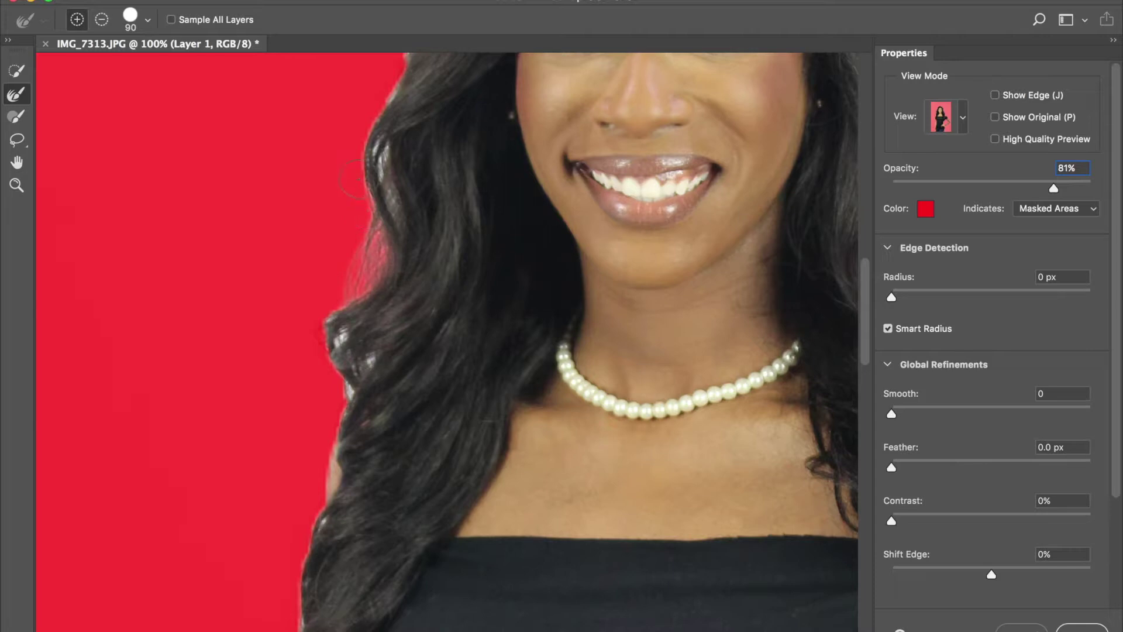
{"action": "left_click_drag", "start_coordinate": [380, 138], "coordinate": [380, 157]}
{"action": "mouse_move", "coordinate": [327, 330]}
{"action": "left_mouse_down"}
{"action": "mouse_move", "coordinate": [338, 354]}
{"action": "mouse_move", "coordinate": [366, 365]}
{"action": "left_mouse_up"}
{"action": "left_click_drag", "start_coordinate": [348, 403], "coordinate": [336, 403]}
{"action": "left_click_drag", "start_coordinate": [336, 456], "coordinate": [318, 521]}
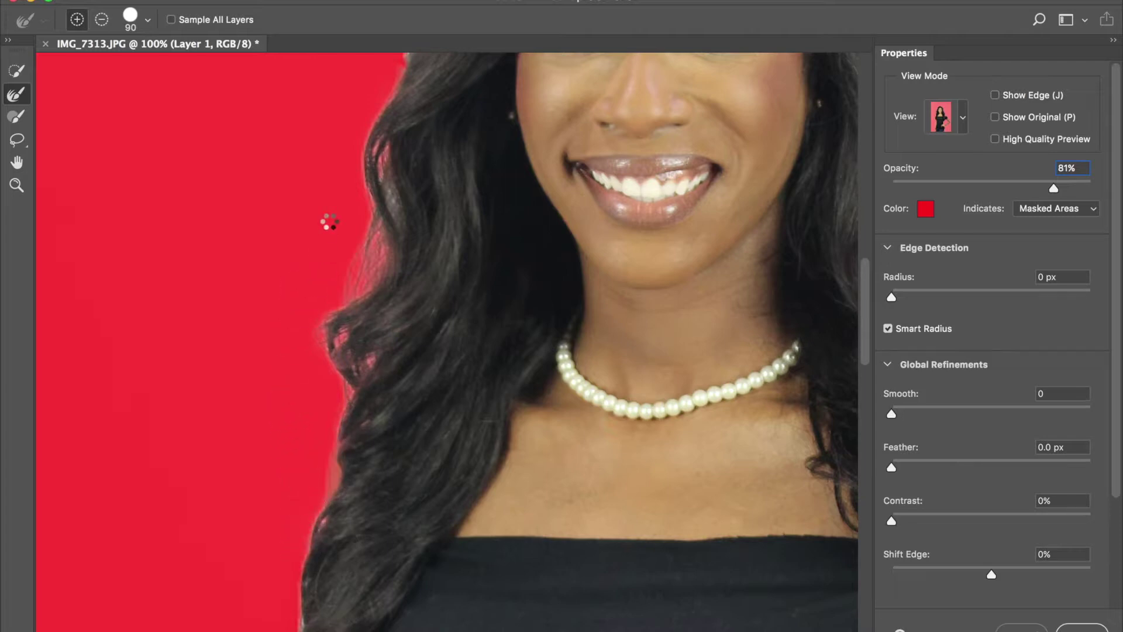
{"action": "scroll", "coordinate": [327, 212], "scroll_direction": "up", "scroll_amount": 5}
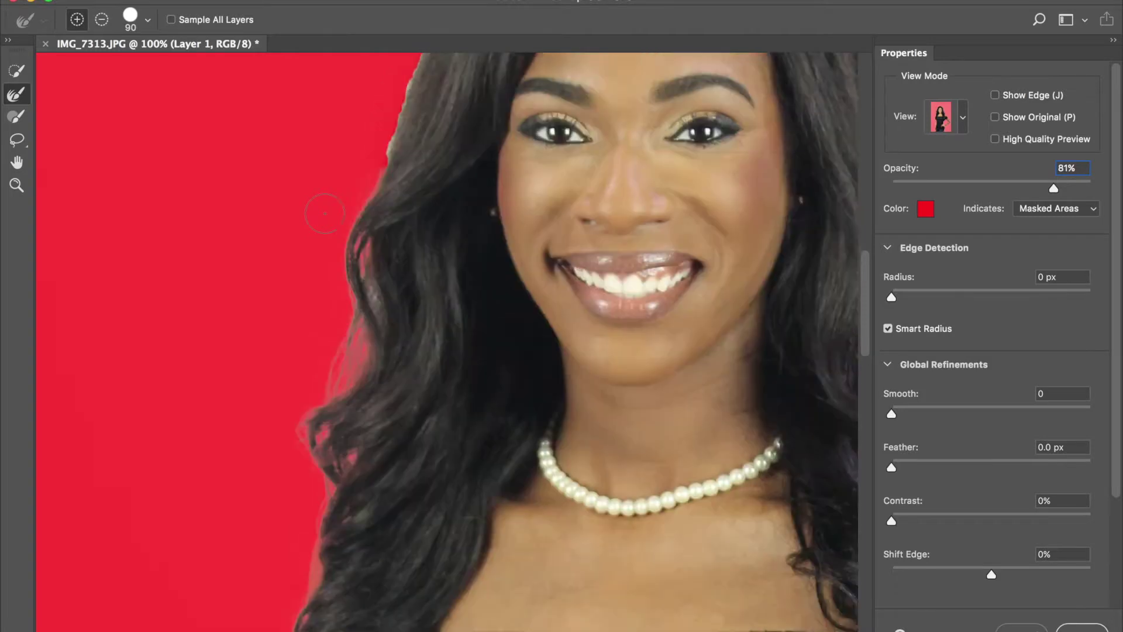
{"action": "scroll", "coordinate": [325, 213], "scroll_direction": "down", "scroll_amount": 3}
{"action": "scroll", "coordinate": [324, 213], "scroll_direction": "left", "scroll_amount": 5}
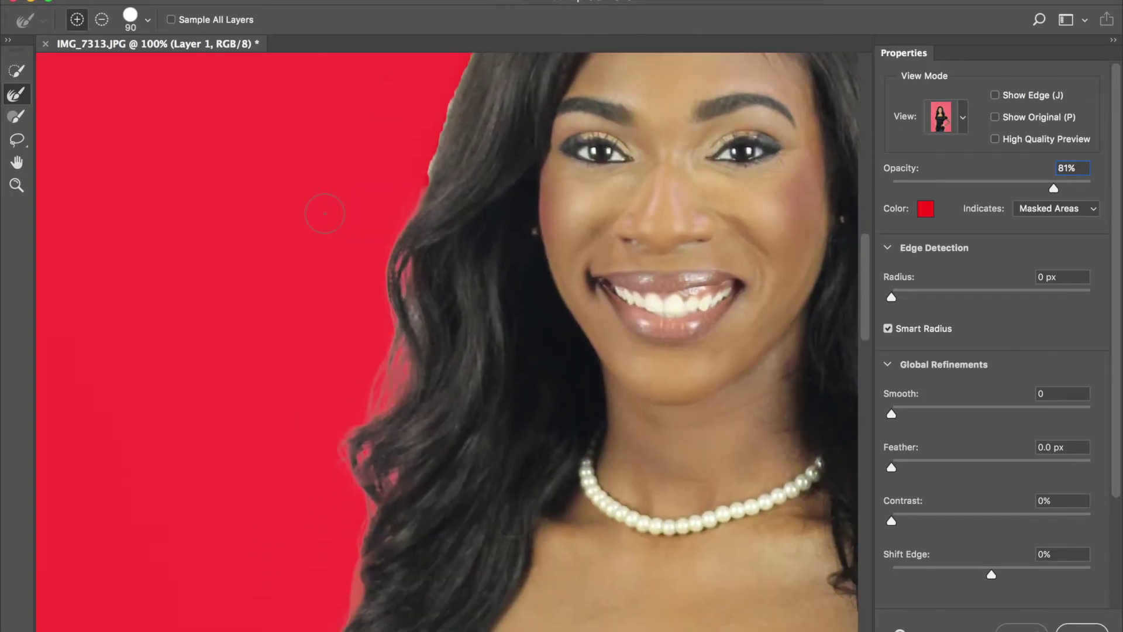
{"action": "scroll", "coordinate": [324, 214], "scroll_direction": "right", "scroll_amount": 2}
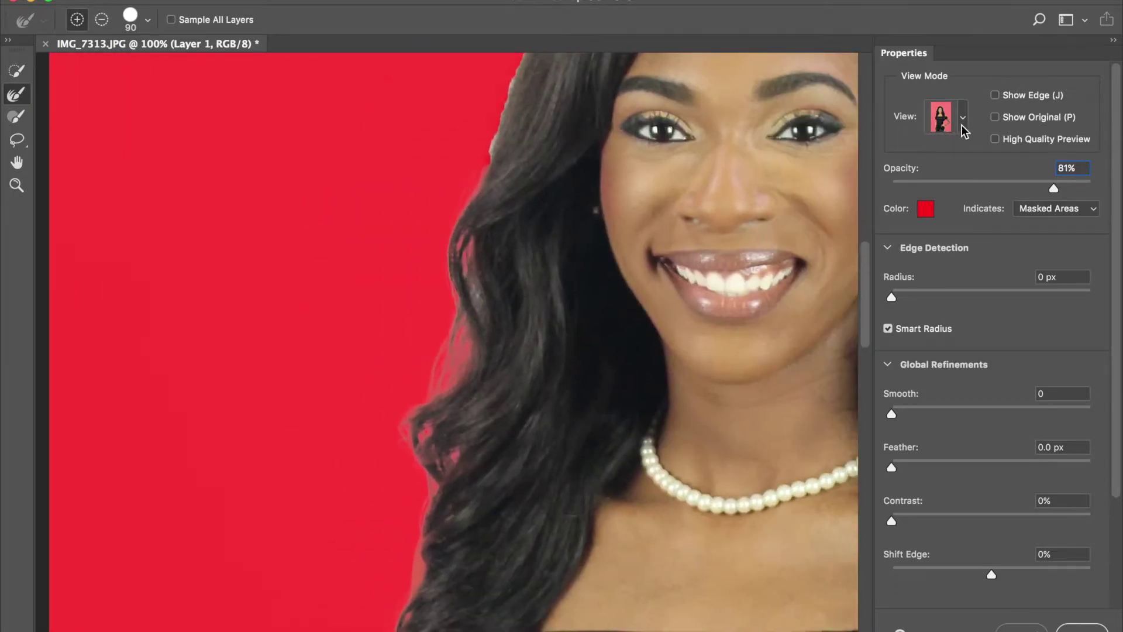
- Set the view mode to On Black and paint with the Refine Edge Brush along the hair's left outer edge beside the cheek
{"action": "left_click", "coordinate": [964, 120]}
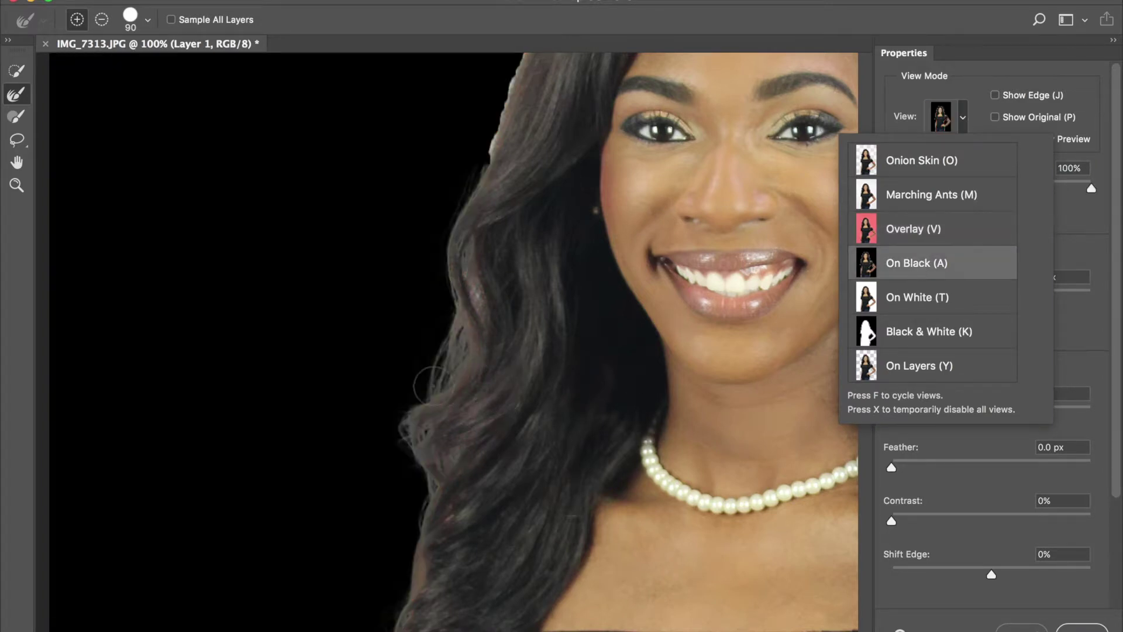
{"action": "left_click", "coordinate": [448, 301]}
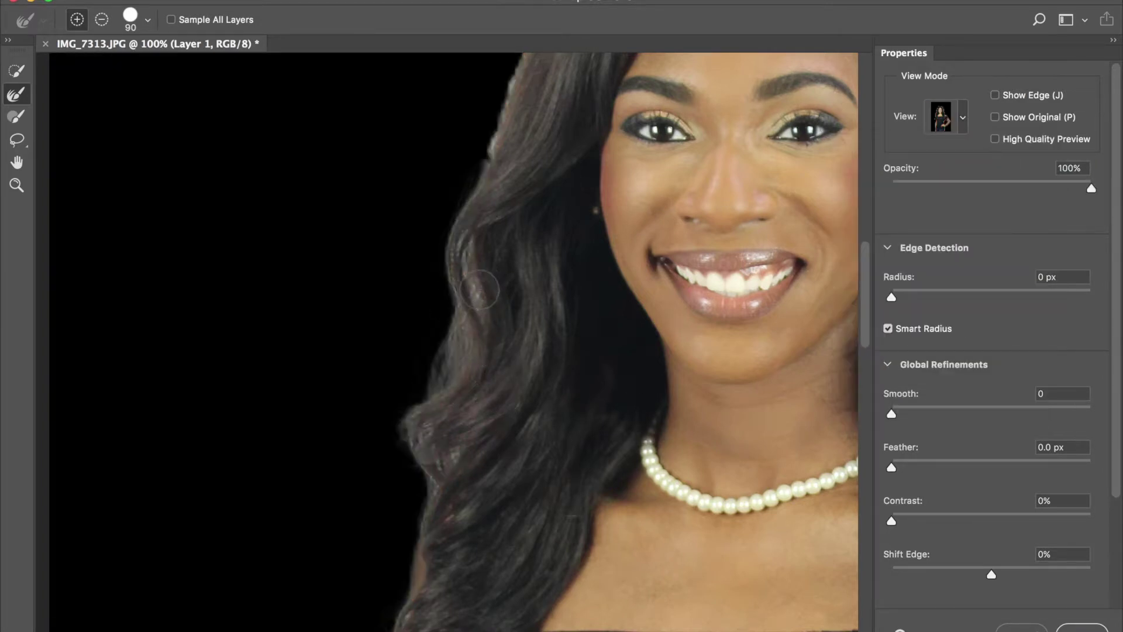
{"action": "mouse_move", "coordinate": [454, 225]}
{"action": "left_mouse_down"}
{"action": "mouse_move", "coordinate": [448, 272]}
{"action": "mouse_move", "coordinate": [434, 276]}
{"action": "left_mouse_up"}
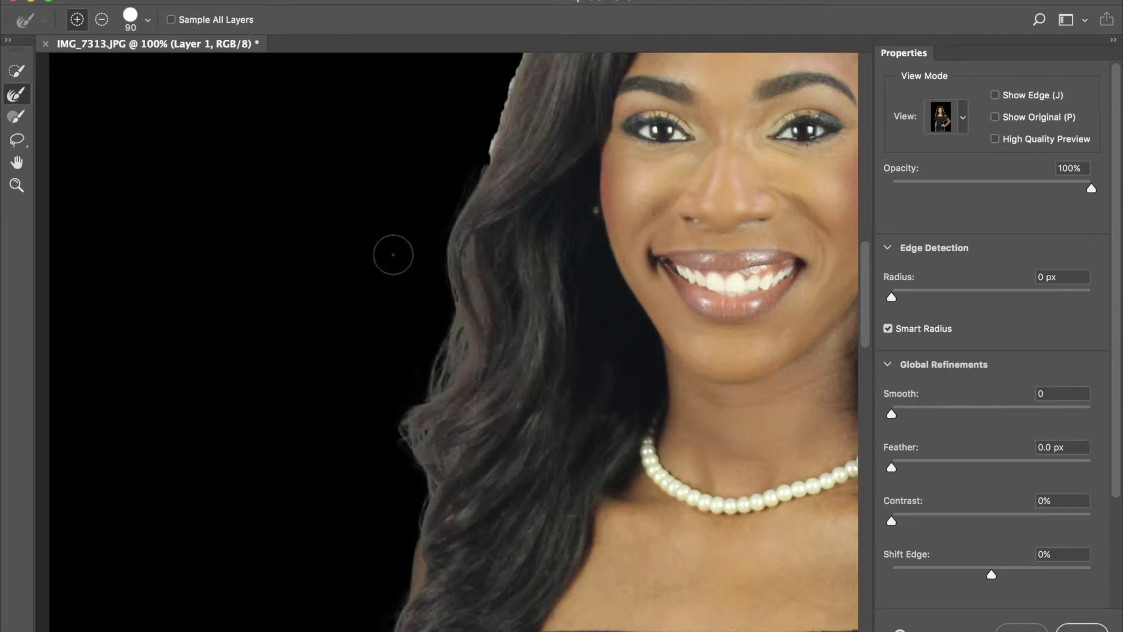
- Paint with the Refine Edge Brush along the hair's outer edge from the left temple up over the top of the crown
{"action": "scroll", "coordinate": [391, 255], "scroll_direction": "up", "scroll_amount": 5}
{"action": "scroll", "coordinate": [391, 254], "scroll_direction": "right", "scroll_amount": 3}
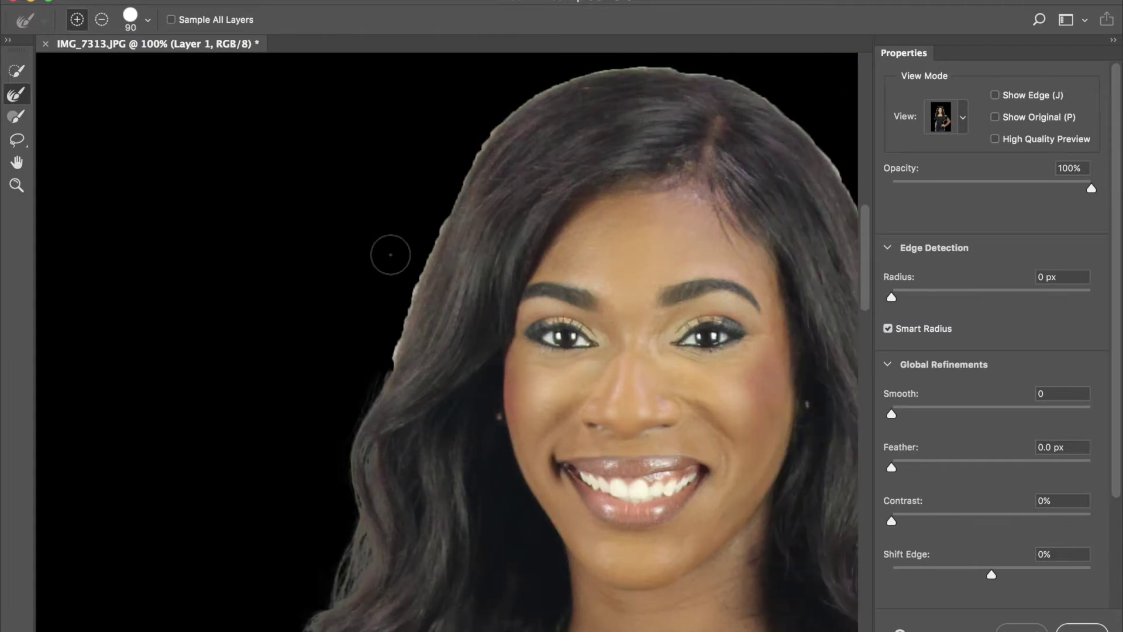
{"action": "mouse_move", "coordinate": [508, 103]}
{"action": "left_mouse_down"}
{"action": "mouse_move", "coordinate": [452, 170]}
{"action": "mouse_move", "coordinate": [385, 363]}
{"action": "mouse_move", "coordinate": [363, 391]}
{"action": "mouse_move", "coordinate": [358, 381]}
{"action": "left_mouse_up"}
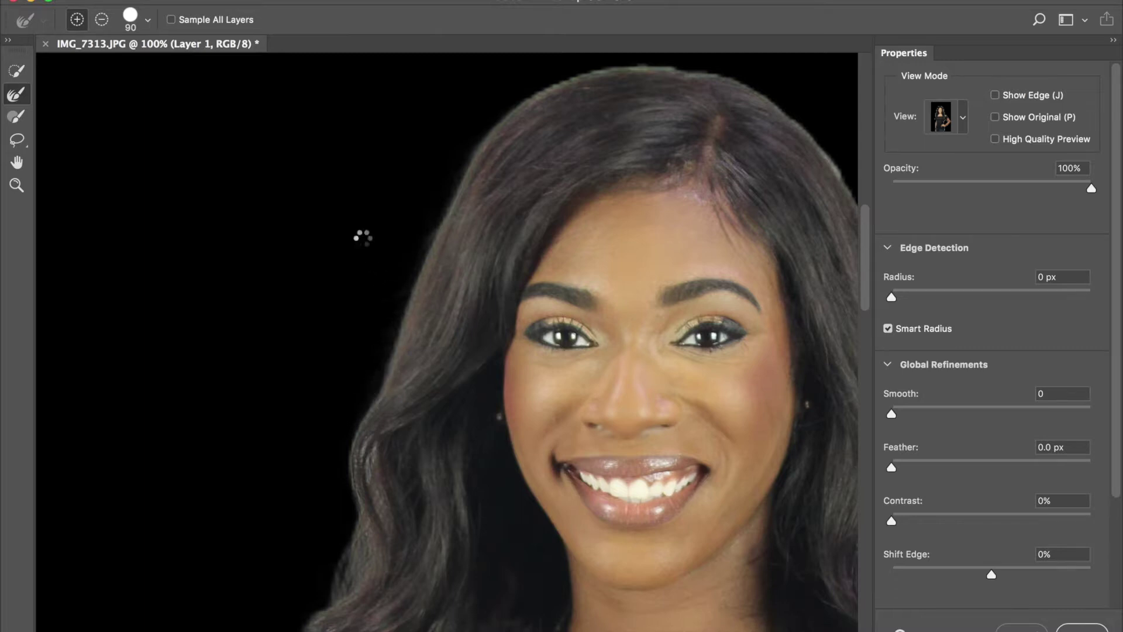
{"action": "scroll", "coordinate": [363, 238], "scroll_direction": "right", "scroll_amount": 3}
{"action": "scroll", "coordinate": [363, 239], "scroll_direction": "up", "scroll_amount": 2}
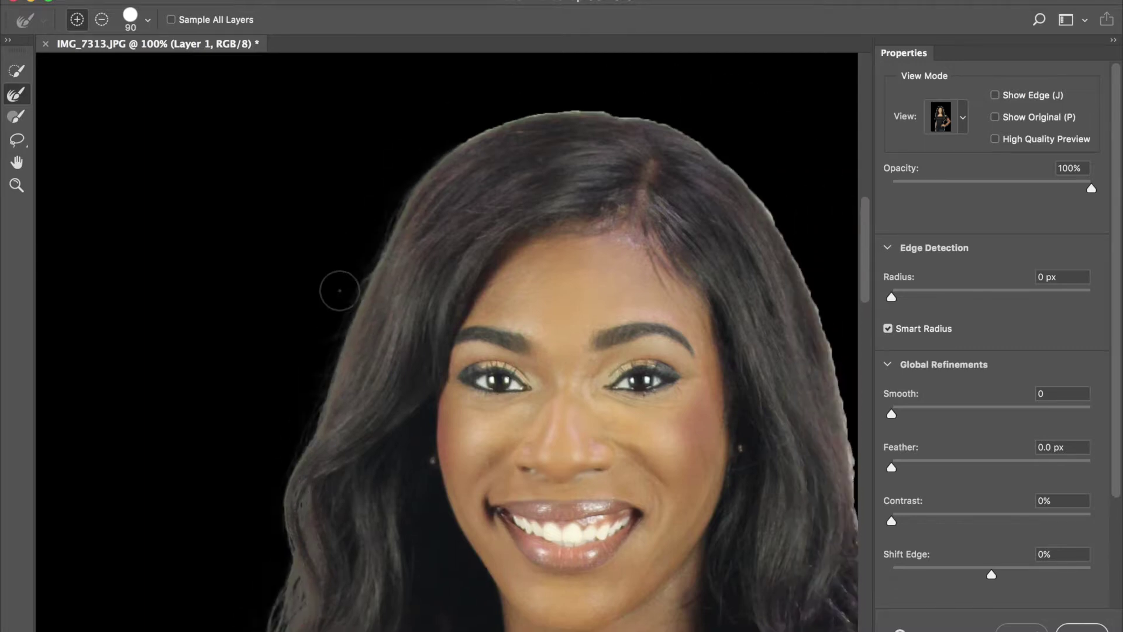
{"action": "mouse_move", "coordinate": [621, 99]}
{"action": "left_mouse_down"}
{"action": "mouse_move", "coordinate": [507, 108]}
{"action": "mouse_move", "coordinate": [416, 167]}
{"action": "left_mouse_up"}
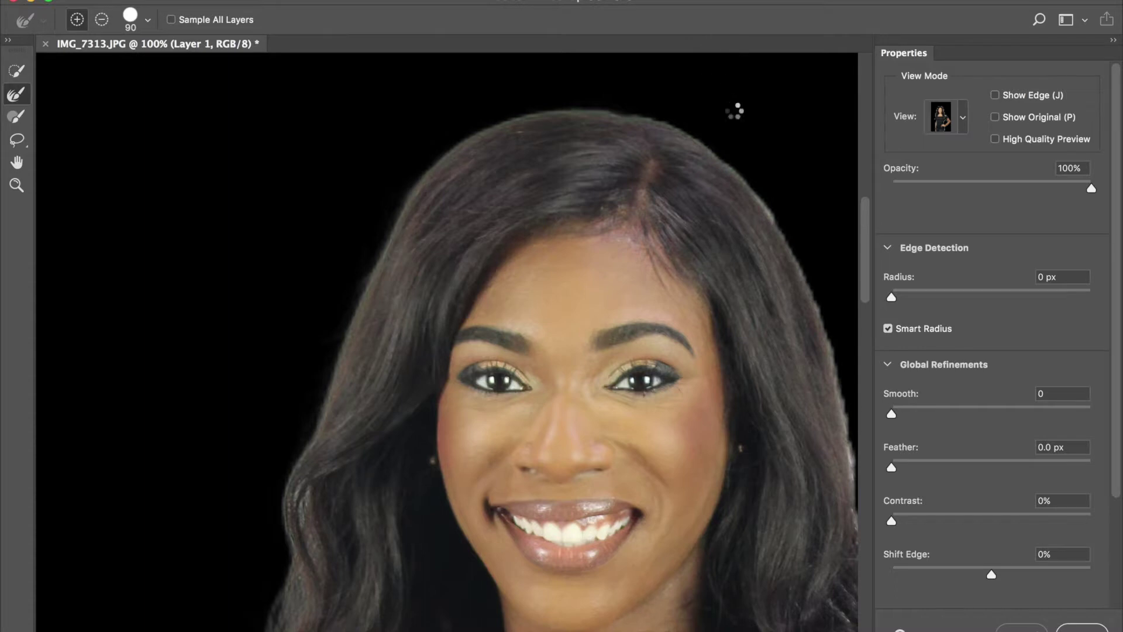
- Refine the hair outline down the right side of the head, from the crown to below mouth level
{"action": "scroll", "coordinate": [731, 111], "scroll_direction": "left", "scroll_amount": 1}
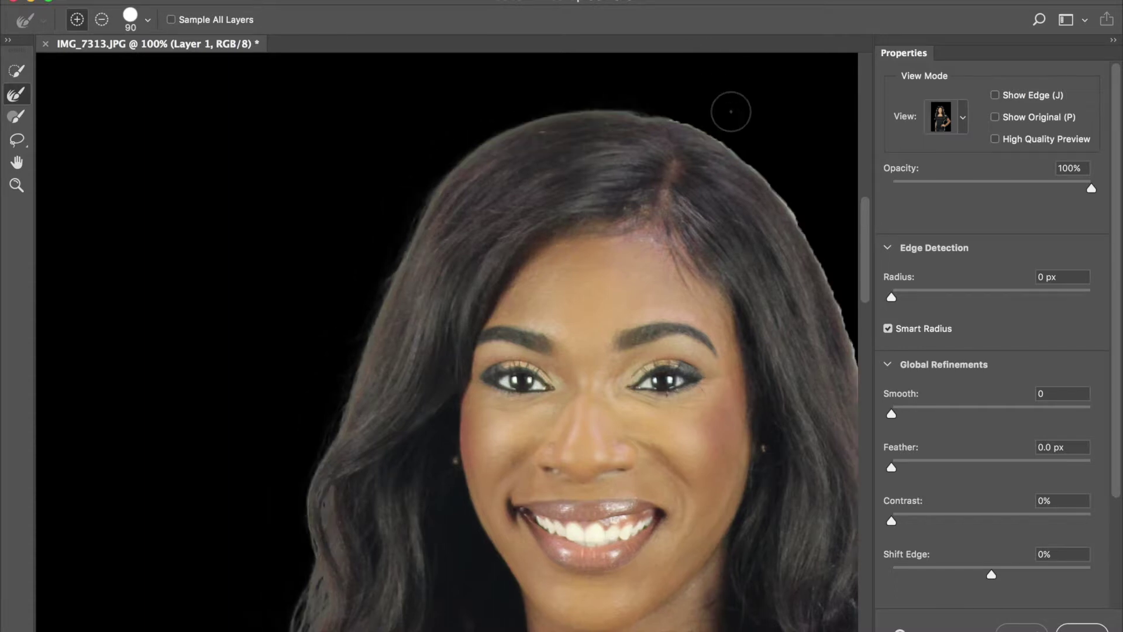
{"action": "scroll", "coordinate": [731, 112], "scroll_direction": "right", "scroll_amount": 5}
{"action": "scroll", "coordinate": [731, 112], "scroll_direction": "right", "scroll_amount": 2}
{"action": "mouse_move", "coordinate": [441, 105]}
{"action": "left_mouse_down"}
{"action": "mouse_move", "coordinate": [476, 111]}
{"action": "mouse_move", "coordinate": [555, 170]}
{"action": "mouse_move", "coordinate": [626, 258]}
{"action": "mouse_move", "coordinate": [664, 376]}
{"action": "mouse_move", "coordinate": [679, 509]}
{"action": "mouse_move", "coordinate": [710, 573]}
{"action": "mouse_move", "coordinate": [693, 552]}
{"action": "mouse_move", "coordinate": [711, 551]}
{"action": "left_mouse_up"}
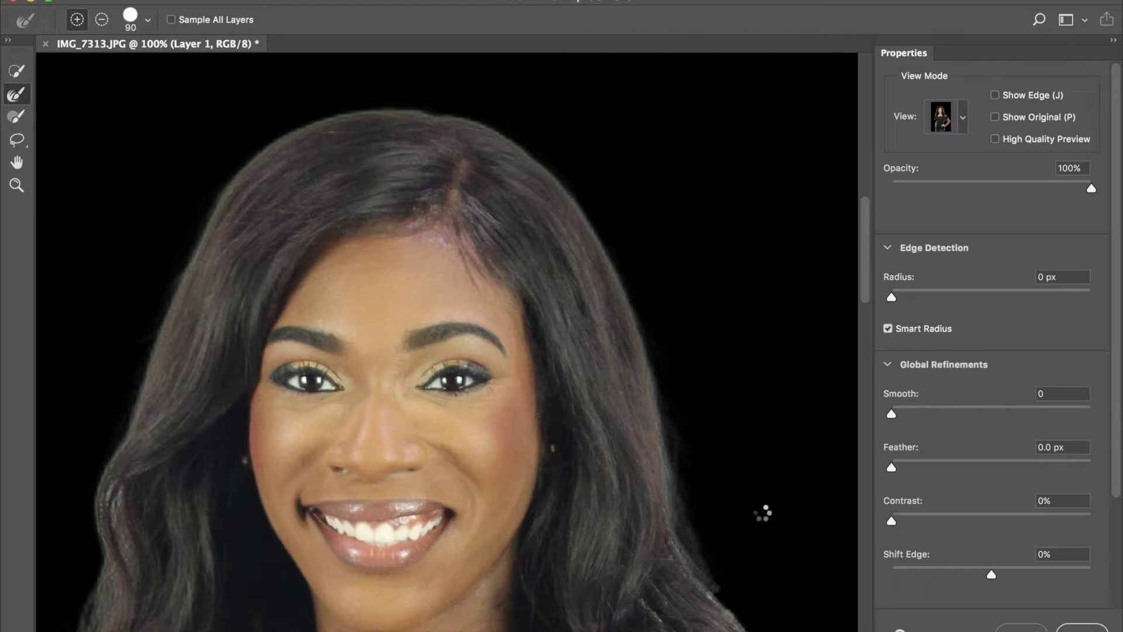
- Brush over the light background patches in the outer curl of hair above the right shoulder
{"action": "scroll", "coordinate": [735, 514], "scroll_direction": "down", "scroll_amount": 3}
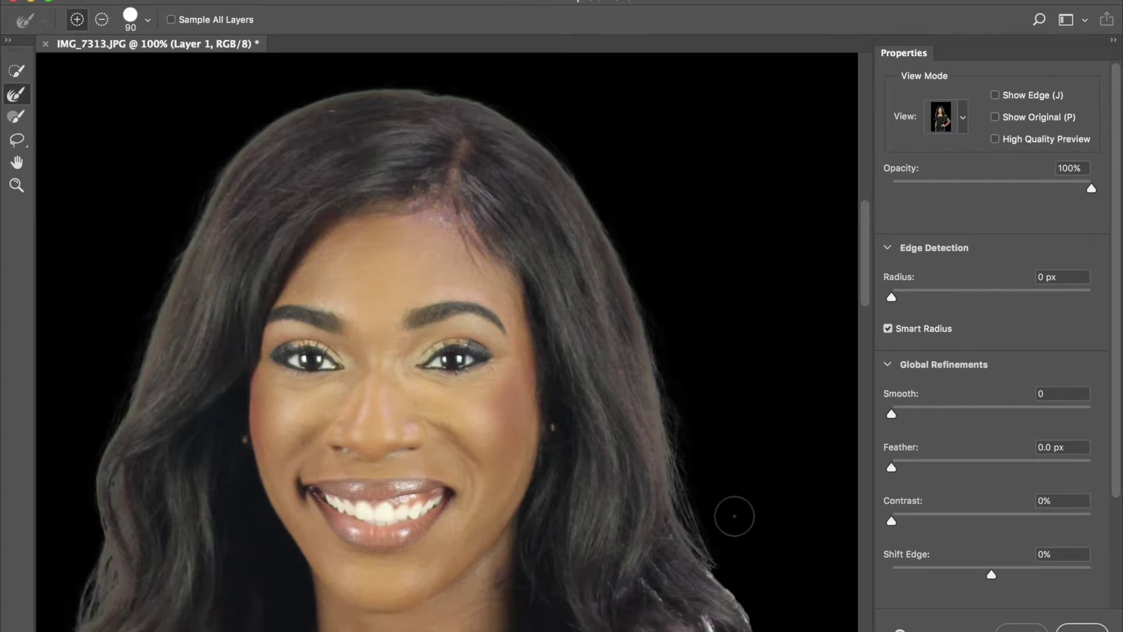
{"action": "scroll", "coordinate": [734, 516], "scroll_direction": "down", "scroll_amount": 5}
{"action": "scroll", "coordinate": [732, 514], "scroll_direction": "right", "scroll_amount": 4}
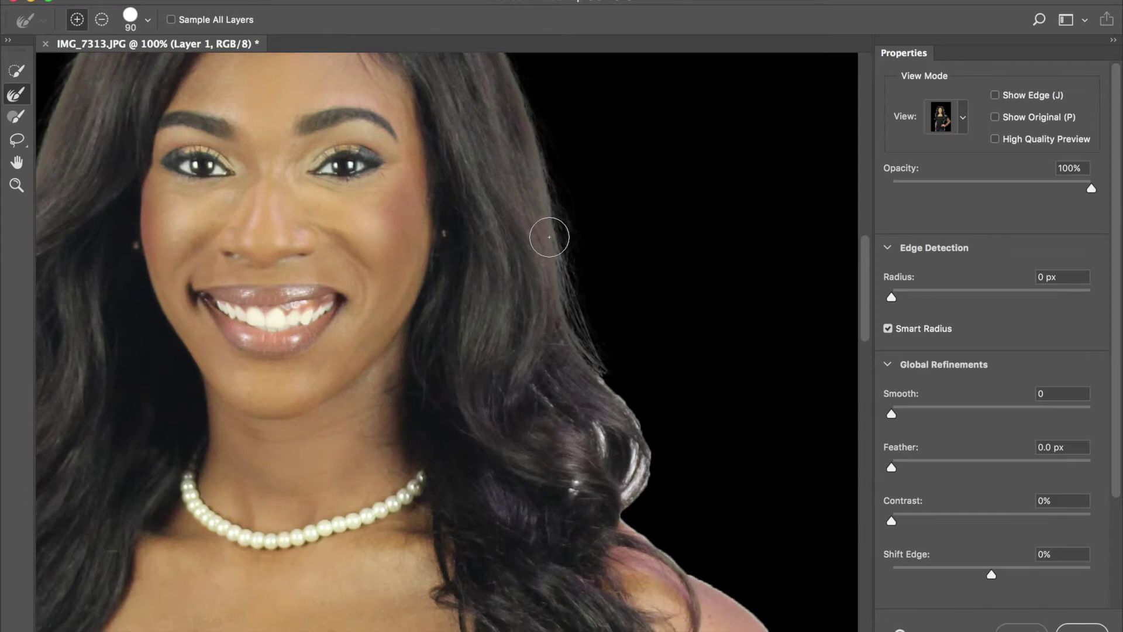
{"action": "left_click_drag", "start_coordinate": [601, 355], "coordinate": [616, 378]}
{"action": "mouse_move", "coordinate": [643, 431]}
{"action": "left_mouse_down"}
{"action": "mouse_move", "coordinate": [646, 476]}
{"action": "mouse_move", "coordinate": [643, 461]}
{"action": "mouse_move", "coordinate": [572, 450]}
{"action": "left_mouse_up"}
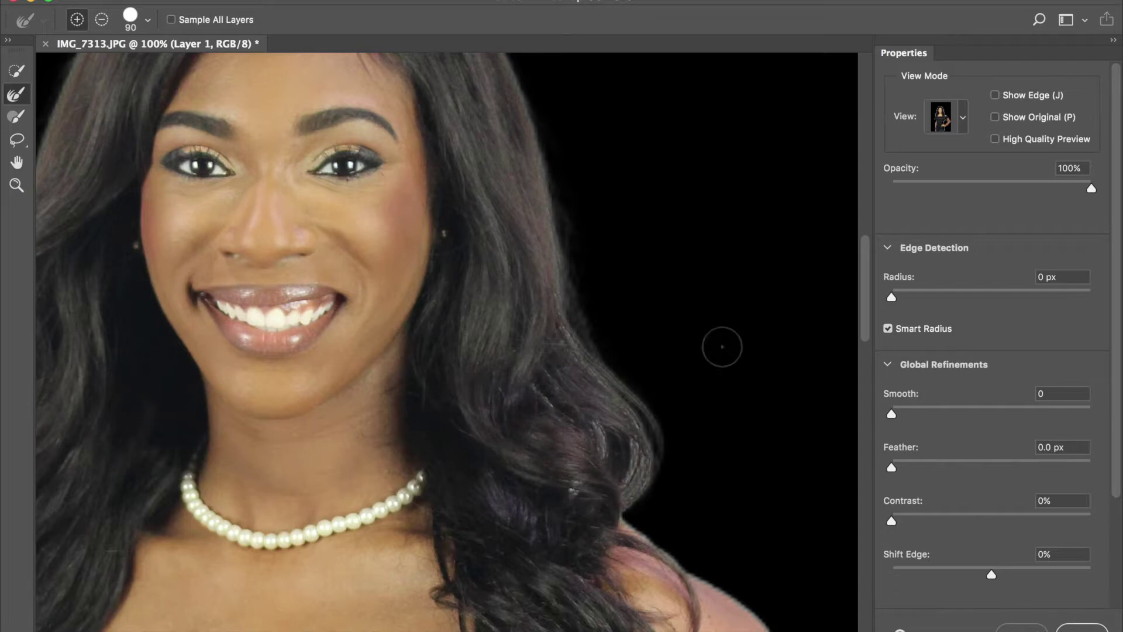
- Refine the edge along the bare right shoulder and the black sleeve, from the hair to the upper arm
{"action": "scroll", "coordinate": [728, 343], "scroll_direction": "down", "scroll_amount": 10}
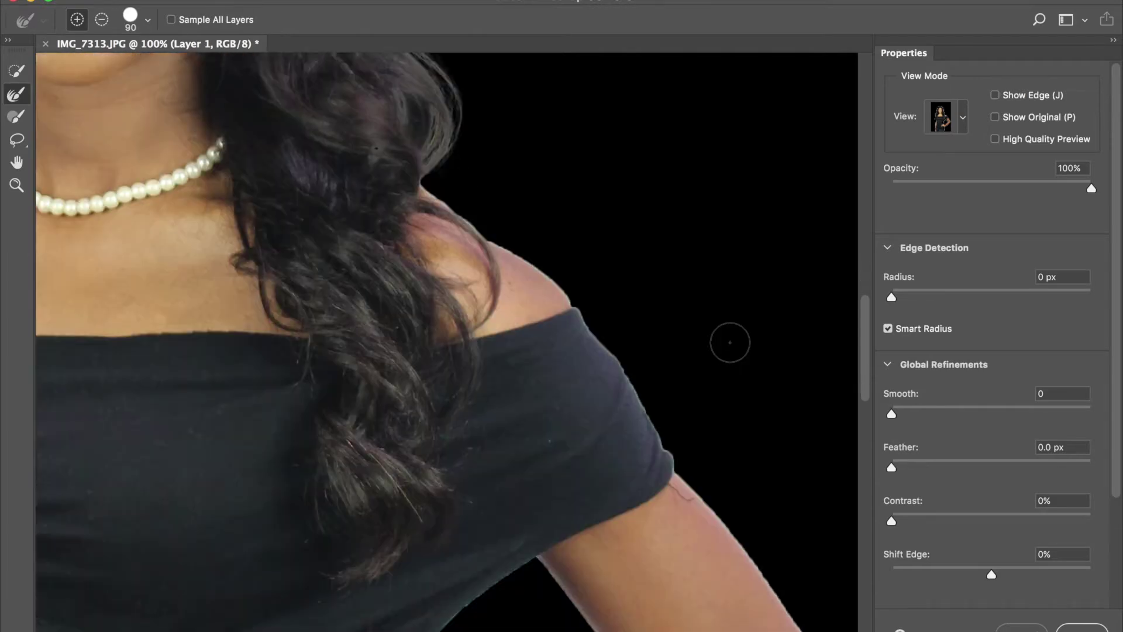
{"action": "scroll", "coordinate": [730, 343], "scroll_direction": "right", "scroll_amount": 2}
{"action": "mouse_move", "coordinate": [405, 156]}
{"action": "left_mouse_down"}
{"action": "mouse_move", "coordinate": [550, 278]}
{"action": "mouse_move", "coordinate": [654, 441]}
{"action": "mouse_move", "coordinate": [733, 521]}
{"action": "left_mouse_up"}
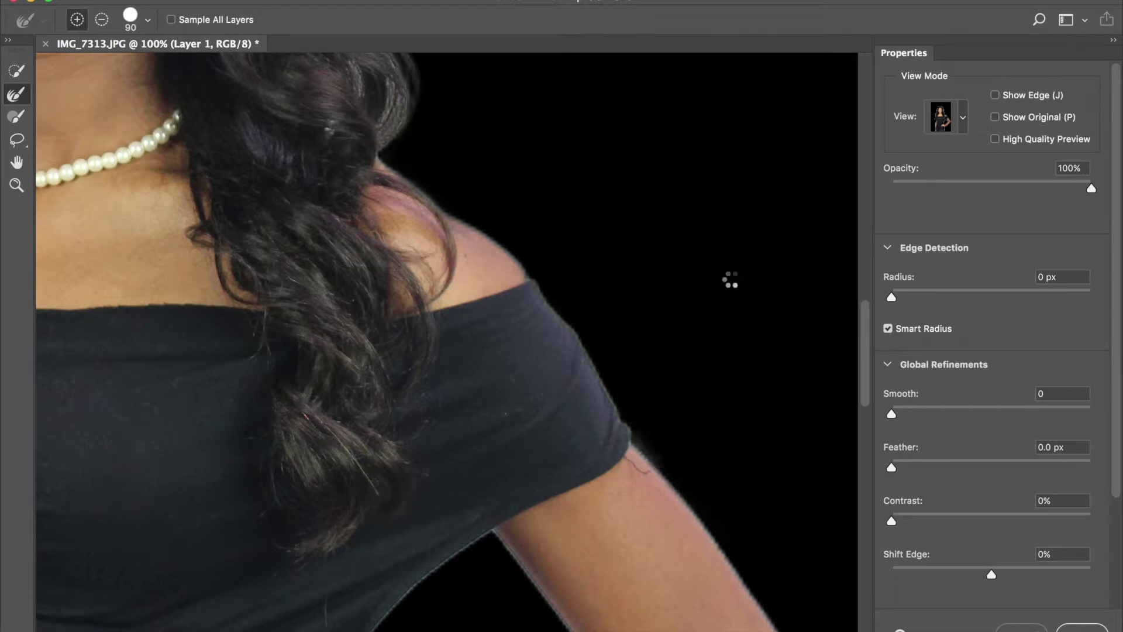
- Paint with the Refine Edge Brush along the bent arm's outer edge, from the sleeve hem to the elbow
{"action": "scroll", "coordinate": [732, 276], "scroll_direction": "down", "scroll_amount": 5}
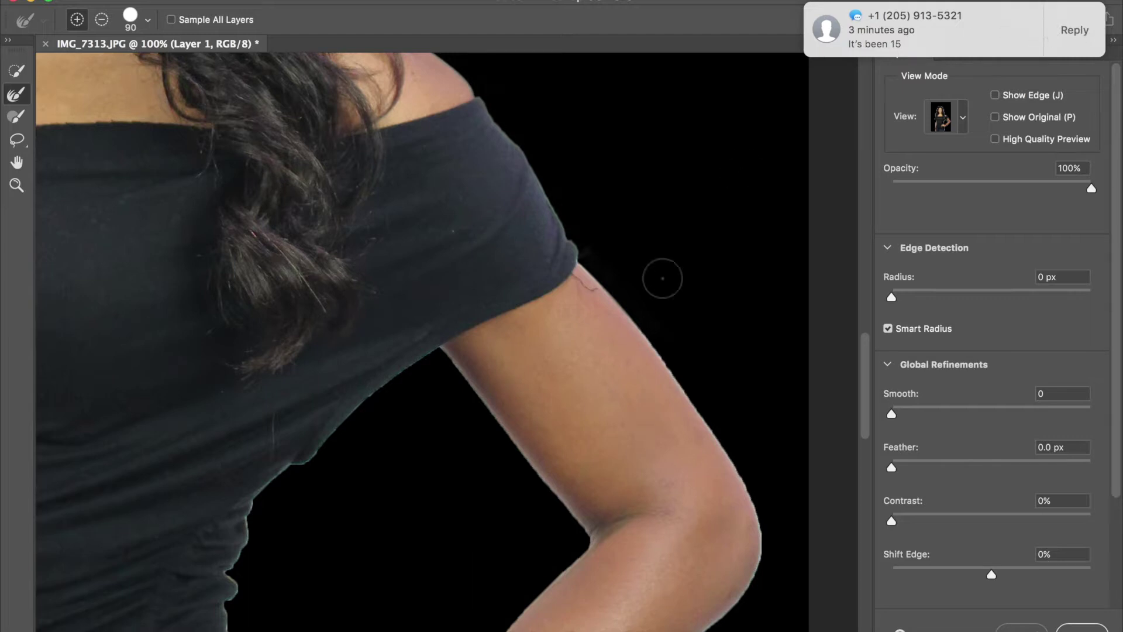
{"action": "scroll", "coordinate": [658, 287], "scroll_direction": "down", "scroll_amount": 3}
{"action": "left_click_drag", "start_coordinate": [611, 265], "coordinate": [639, 293]}
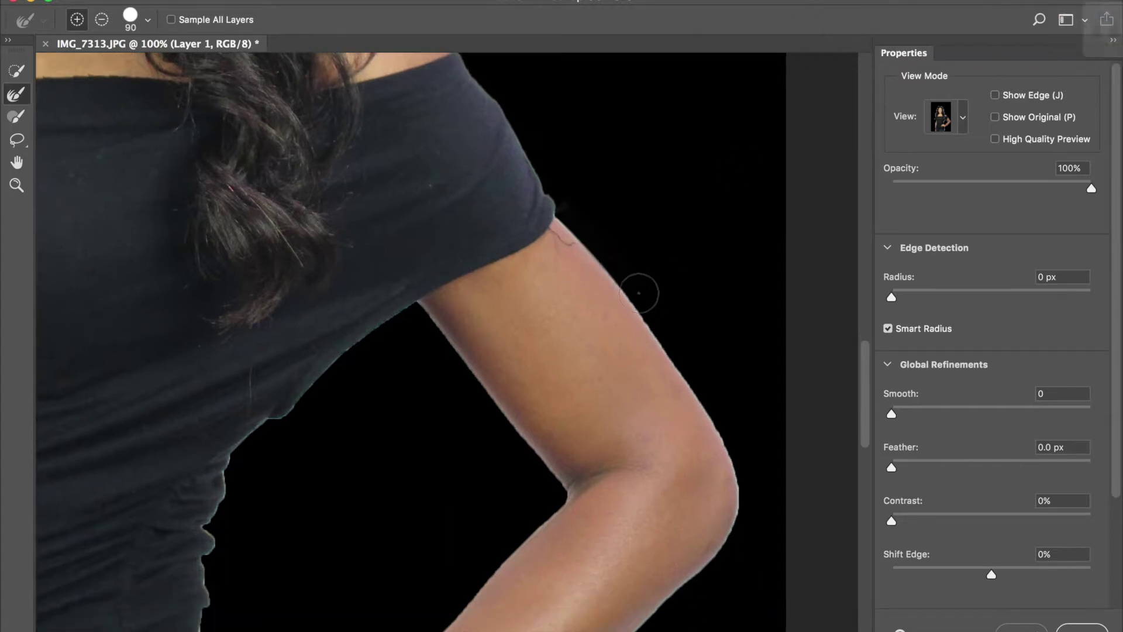
{"action": "left_click_drag", "start_coordinate": [746, 510], "coordinate": [739, 559]}
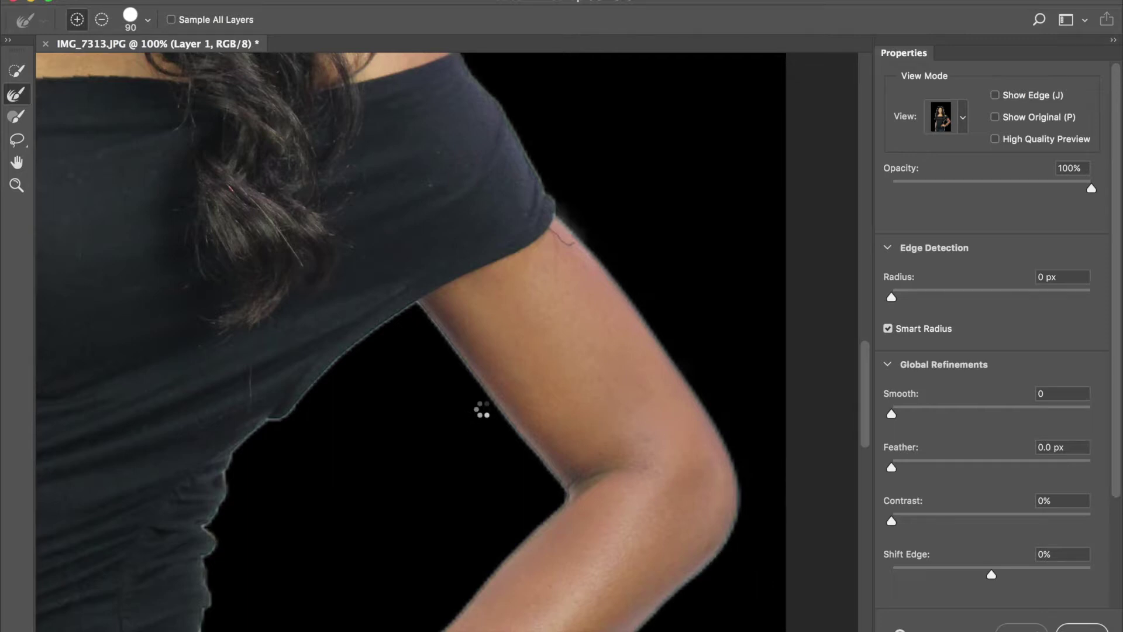
- Refine the underside of the bent forearm down to the hip and the edges of the gap between arm and torso
{"action": "scroll", "coordinate": [483, 404], "scroll_direction": "down", "scroll_amount": 7}
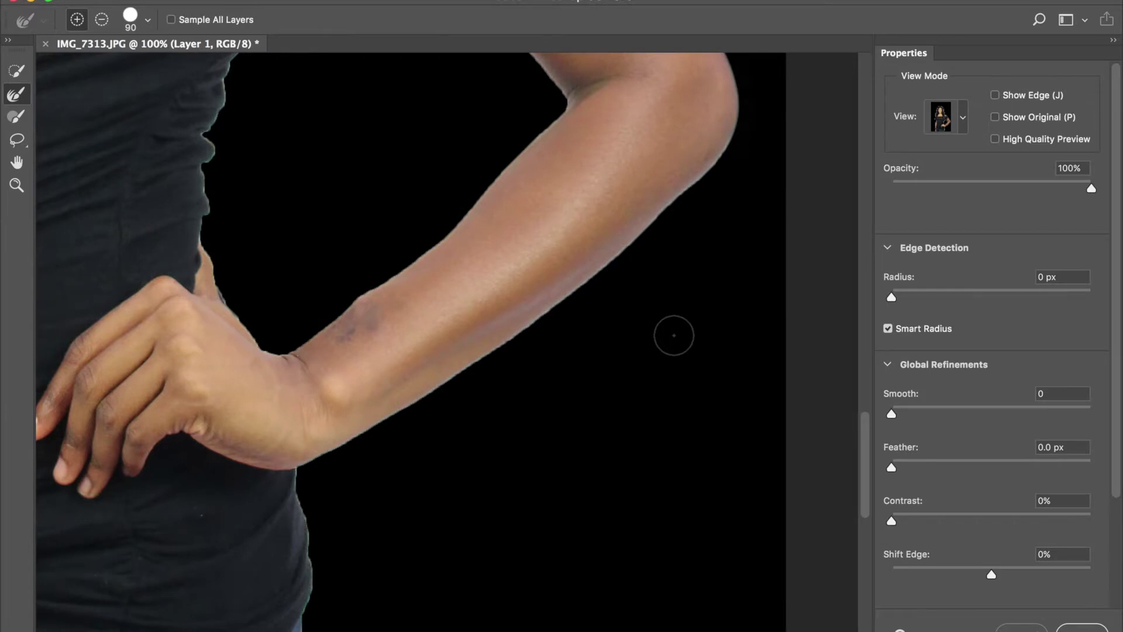
{"action": "mouse_move", "coordinate": [726, 163]}
{"action": "left_mouse_down"}
{"action": "mouse_move", "coordinate": [579, 313]}
{"action": "mouse_move", "coordinate": [316, 479]}
{"action": "mouse_move", "coordinate": [303, 503]}
{"action": "mouse_move", "coordinate": [319, 596]}
{"action": "left_mouse_up"}
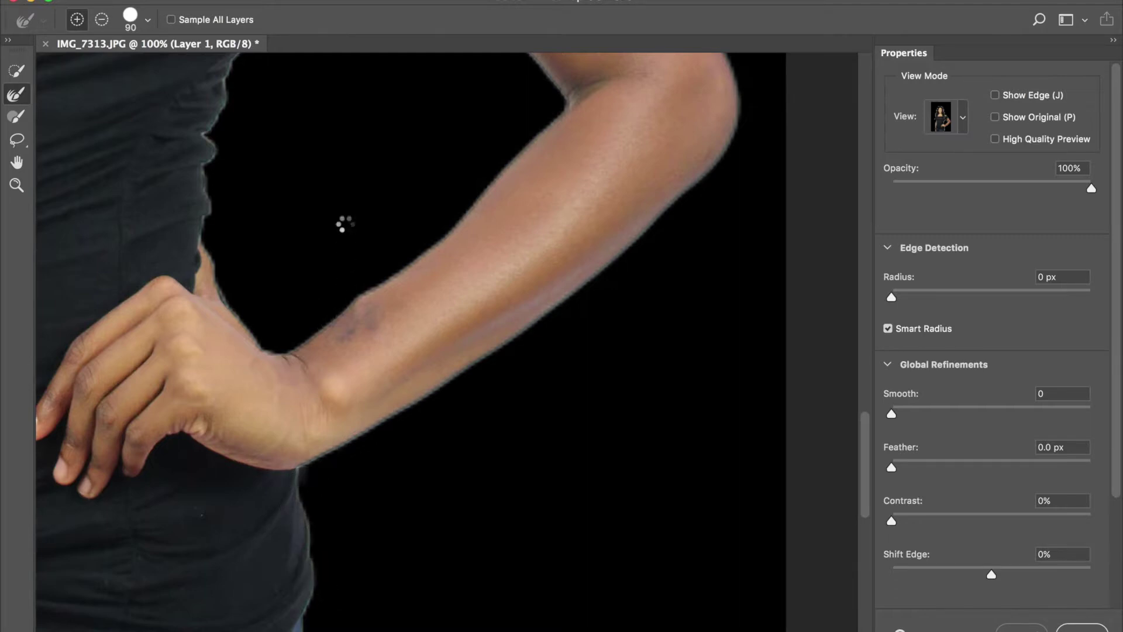
{"action": "scroll", "coordinate": [343, 223], "scroll_direction": "up", "scroll_amount": 5}
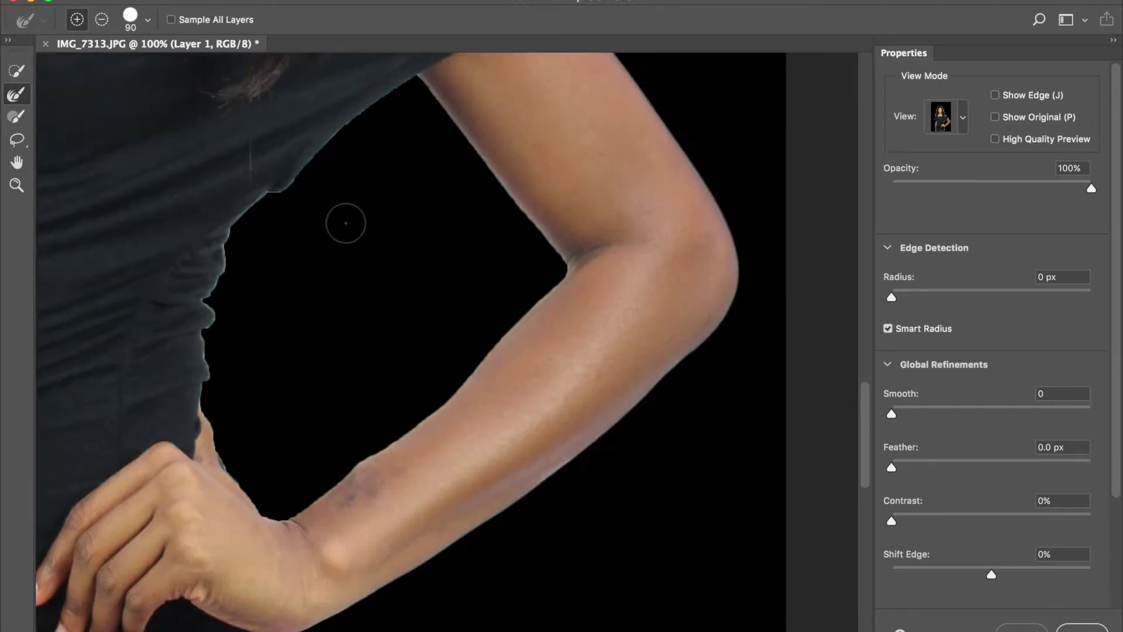
{"action": "mouse_move", "coordinate": [415, 85]}
{"action": "left_mouse_down"}
{"action": "mouse_move", "coordinate": [556, 267]}
{"action": "mouse_move", "coordinate": [411, 414]}
{"action": "mouse_move", "coordinate": [280, 505]}
{"action": "mouse_move", "coordinate": [240, 469]}
{"action": "mouse_move", "coordinate": [211, 397]}
{"action": "mouse_move", "coordinate": [214, 303]}
{"action": "mouse_move", "coordinate": [233, 245]}
{"action": "mouse_move", "coordinate": [414, 89]}
{"action": "left_mouse_up"}
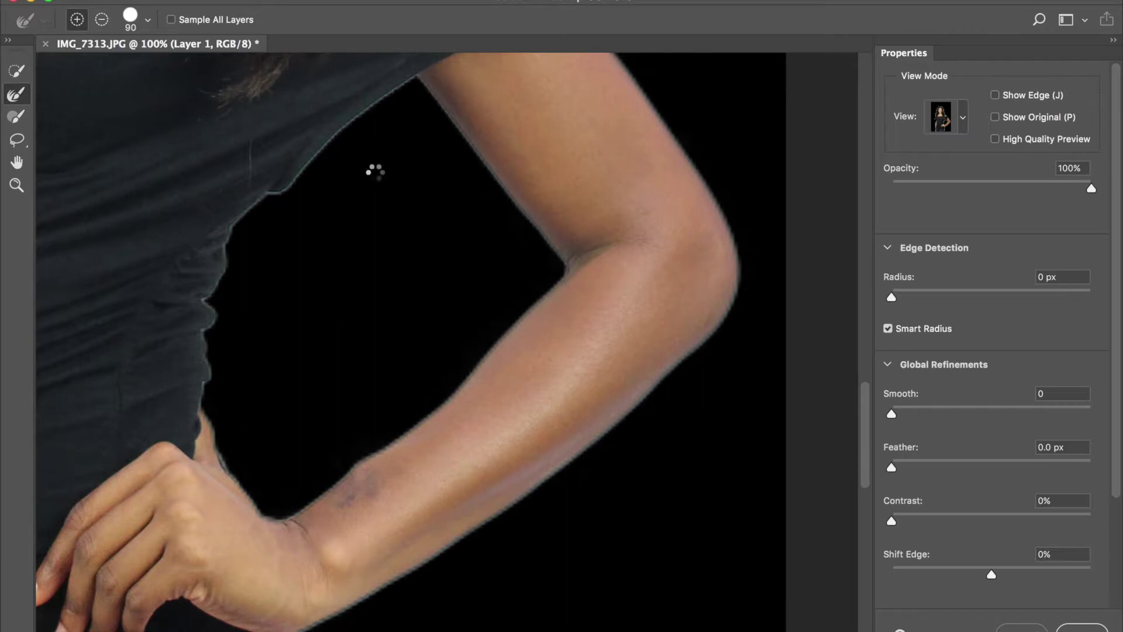
- Refine the right edge of the shirt and jeans from below the wrist to the bottom of the photo
{"action": "scroll", "coordinate": [349, 201], "scroll_direction": "down", "scroll_amount": 10}
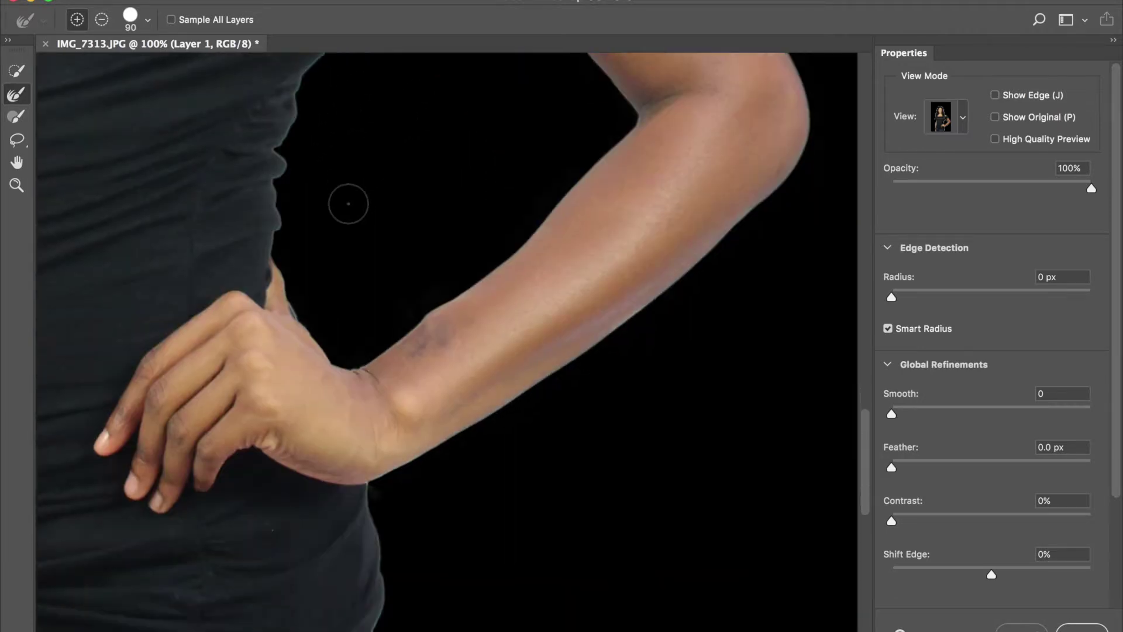
{"action": "scroll", "coordinate": [347, 203], "scroll_direction": "down", "scroll_amount": 5}
{"action": "scroll", "coordinate": [361, 176], "scroll_direction": "up", "scroll_amount": 1}
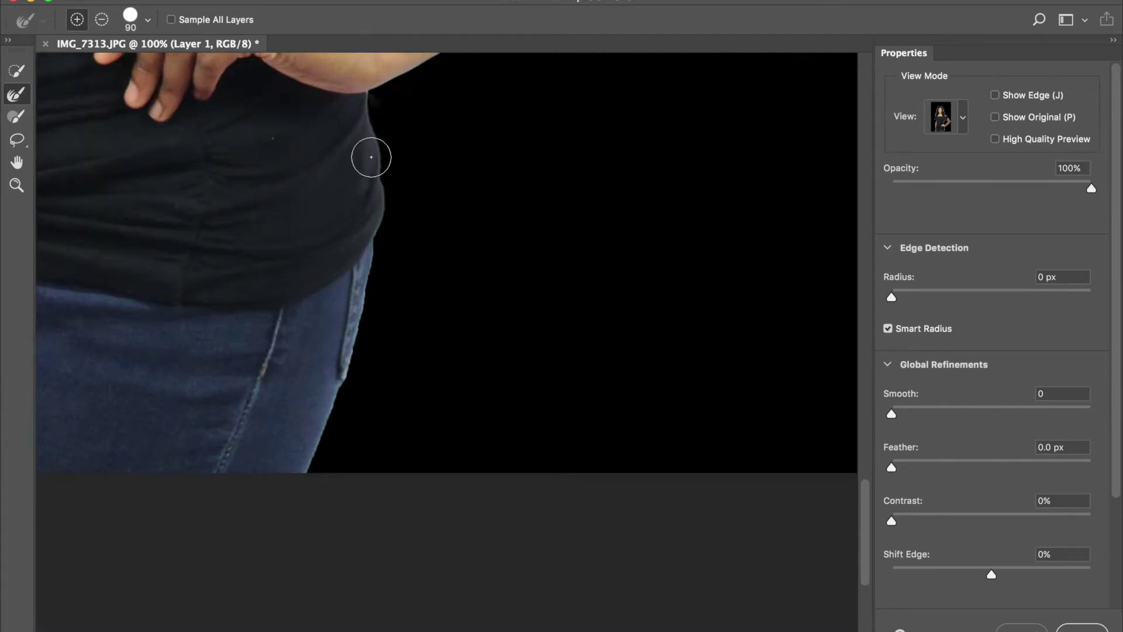
{"action": "mouse_move", "coordinate": [375, 118]}
{"action": "left_mouse_down"}
{"action": "mouse_move", "coordinate": [388, 166]}
{"action": "mouse_move", "coordinate": [368, 325]}
{"action": "mouse_move", "coordinate": [313, 490]}
{"action": "mouse_move", "coordinate": [284, 487]}
{"action": "left_mouse_up"}
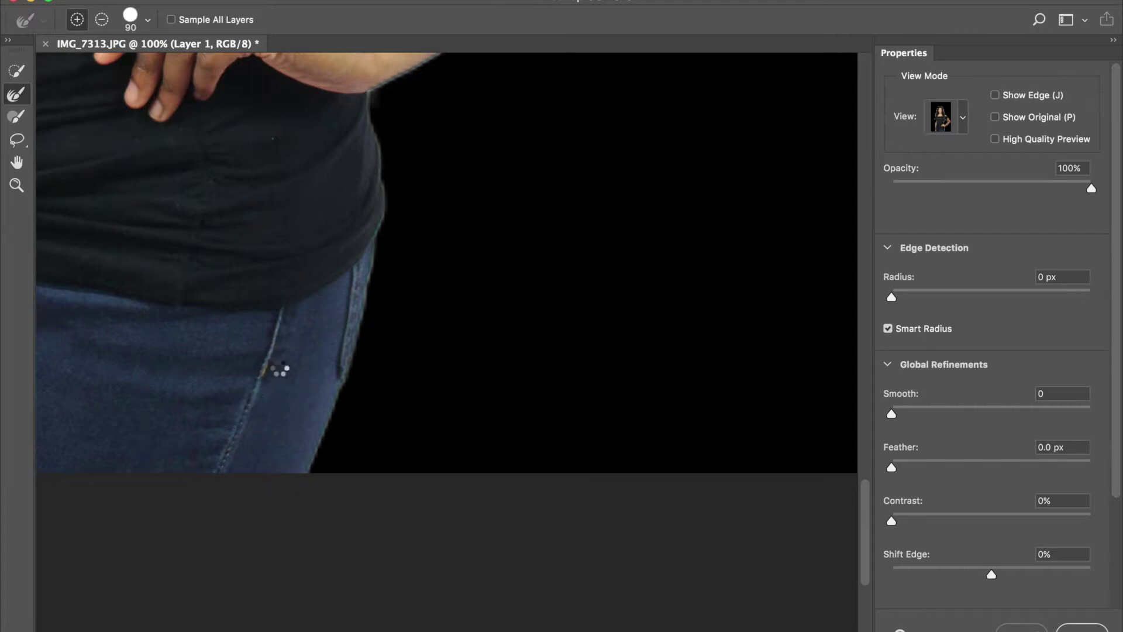
- Paint with the Refine Edge Brush along the outer edge of the straight arm's wrist and hand on the left
{"action": "scroll", "coordinate": [279, 368], "scroll_direction": "left", "scroll_amount": 15}
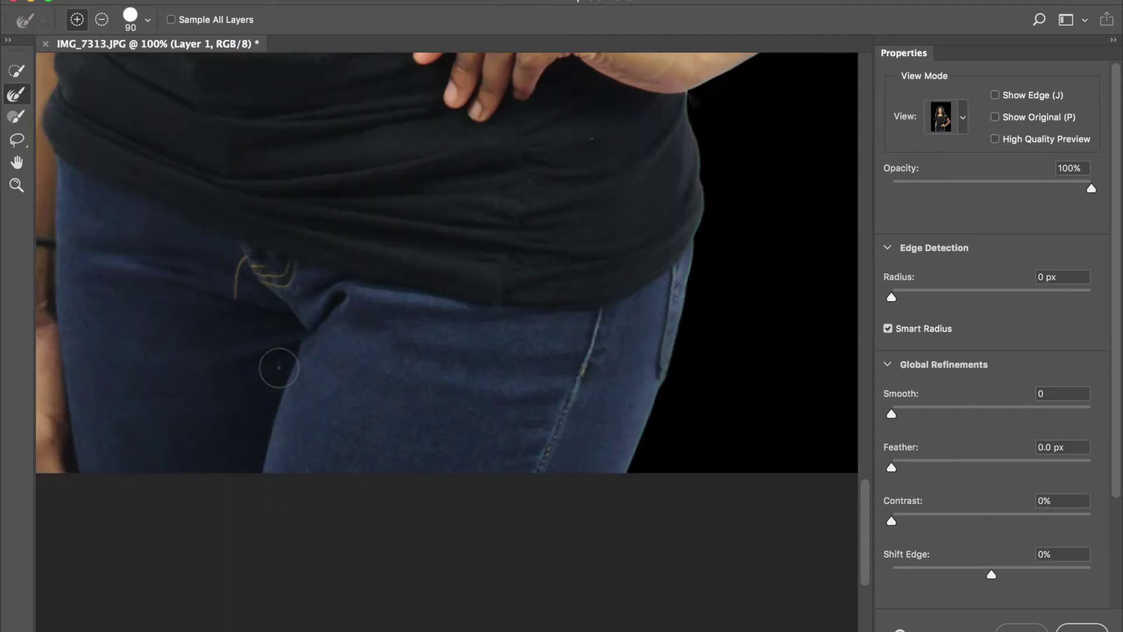
{"action": "scroll", "coordinate": [279, 368], "scroll_direction": "right", "scroll_amount": 10}
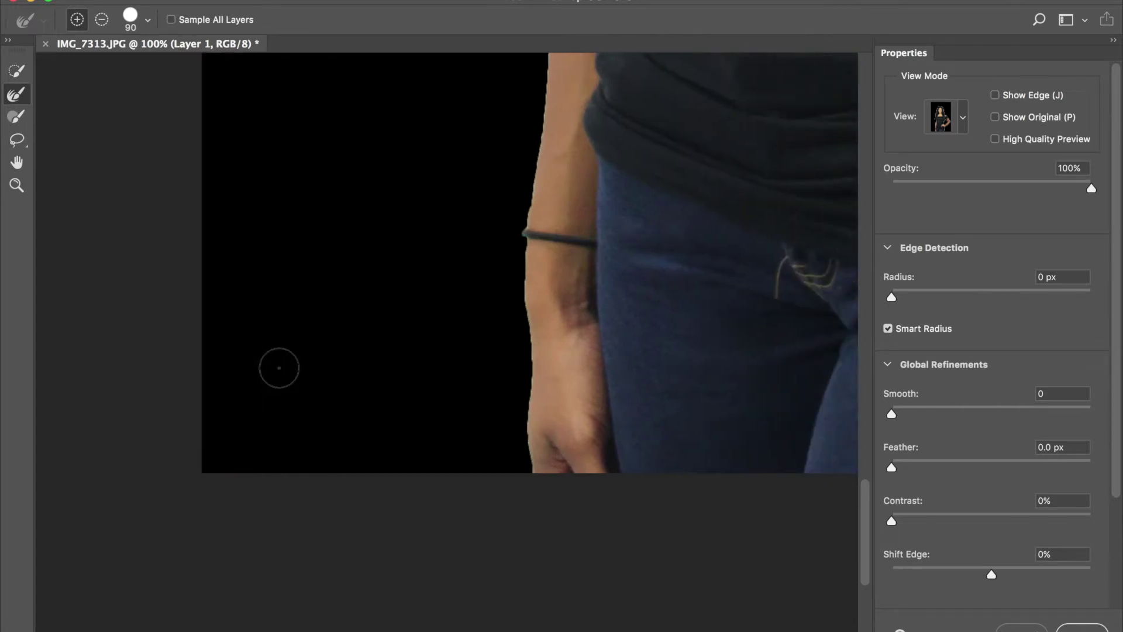
{"action": "mouse_move", "coordinate": [527, 165]}
{"action": "left_mouse_down"}
{"action": "mouse_move", "coordinate": [514, 396]}
{"action": "mouse_move", "coordinate": [530, 478]}
{"action": "left_mouse_up"}
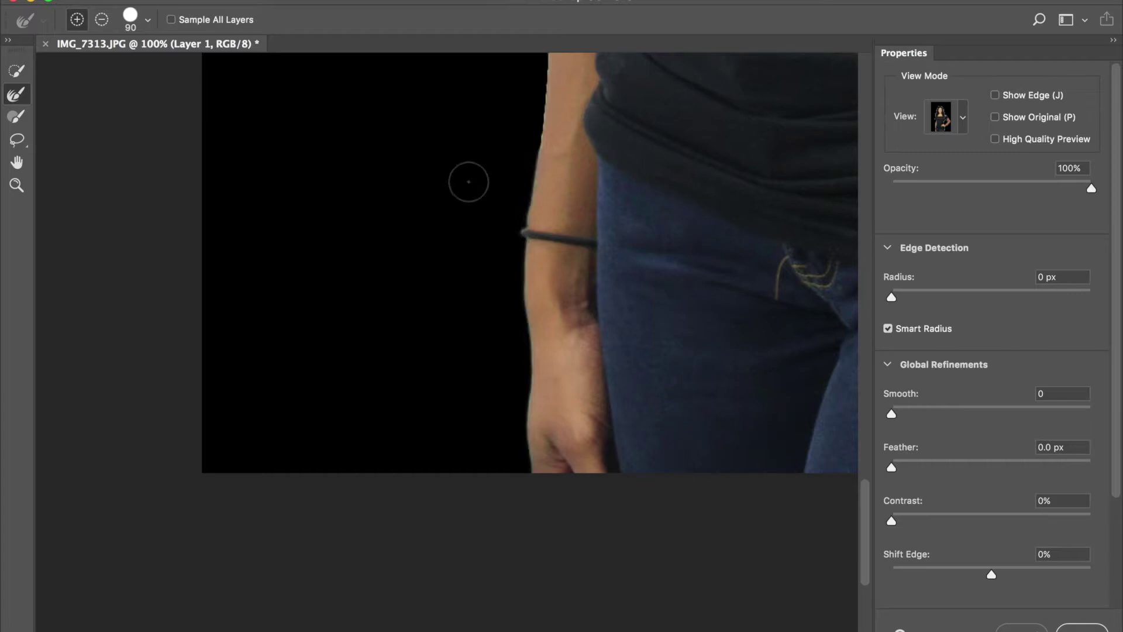
- Refine the straight arm's outer edge from the wristband up past the elbow to the ends of the hair
{"action": "scroll", "coordinate": [469, 181], "scroll_direction": "up", "scroll_amount": 10}
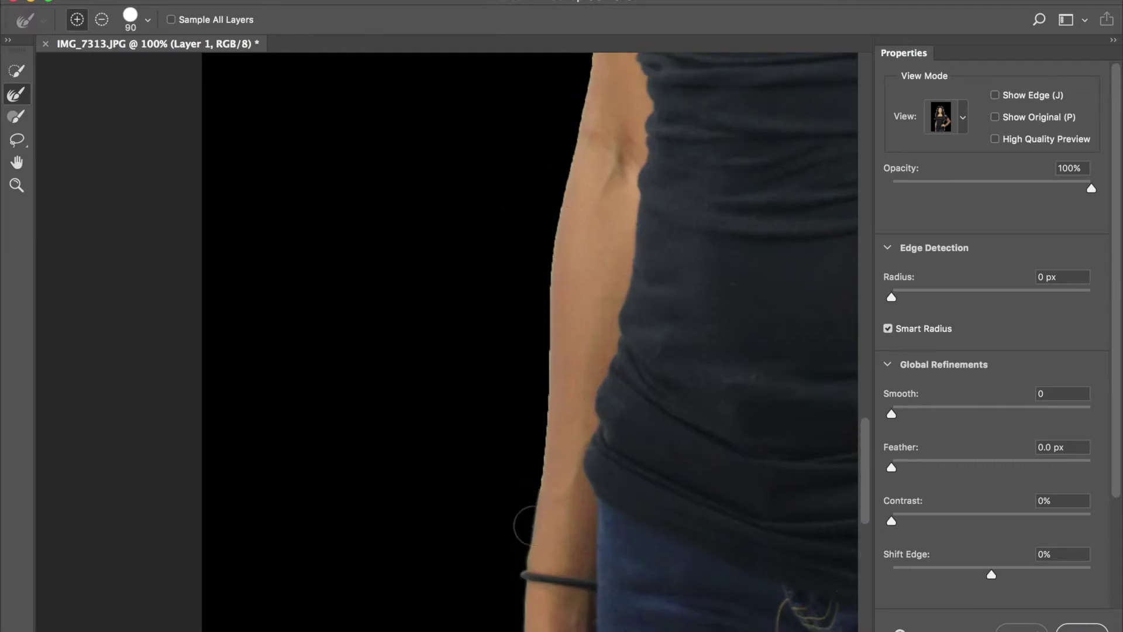
{"action": "left_click_drag", "start_coordinate": [516, 567], "coordinate": [517, 585]}
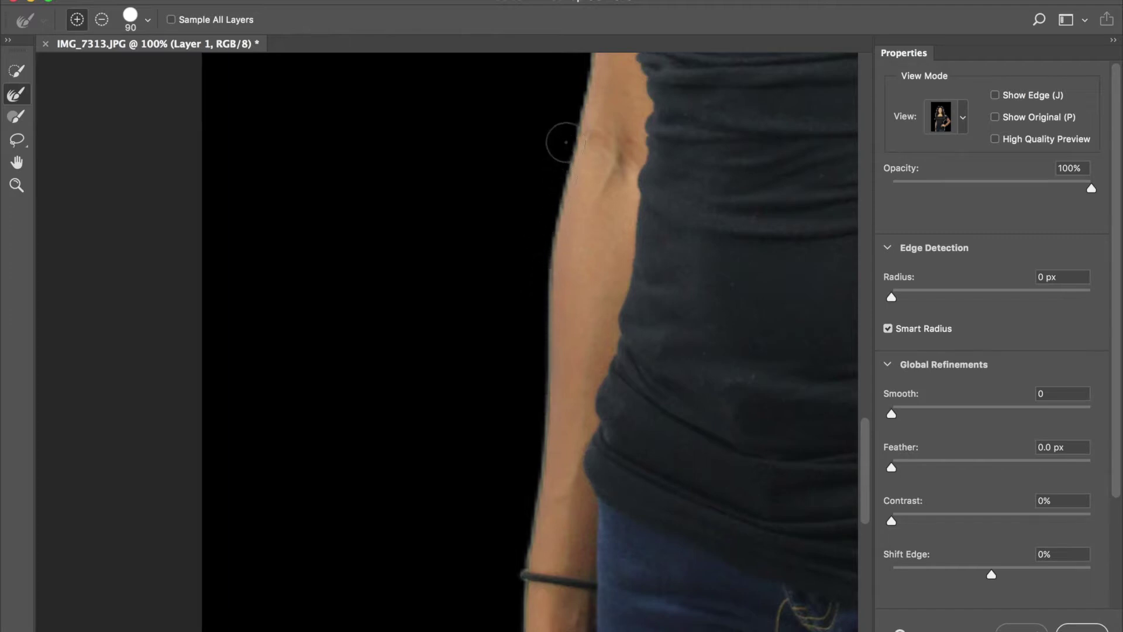
{"action": "left_click_drag", "start_coordinate": [576, 115], "coordinate": [551, 161]}
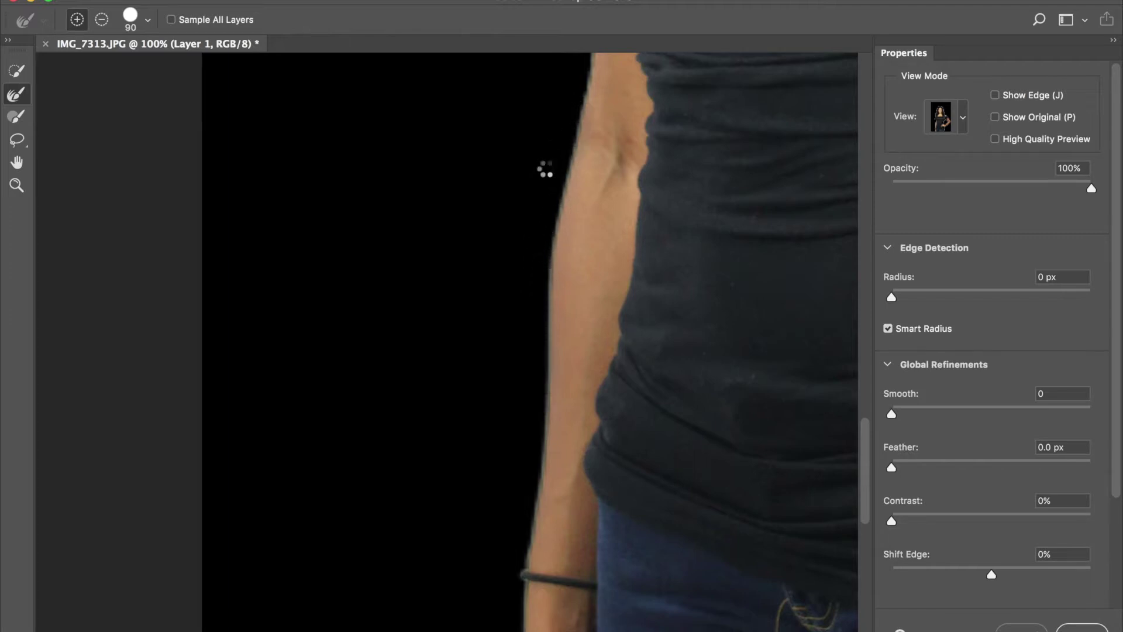
{"action": "scroll", "coordinate": [536, 173], "scroll_direction": "up", "scroll_amount": 5}
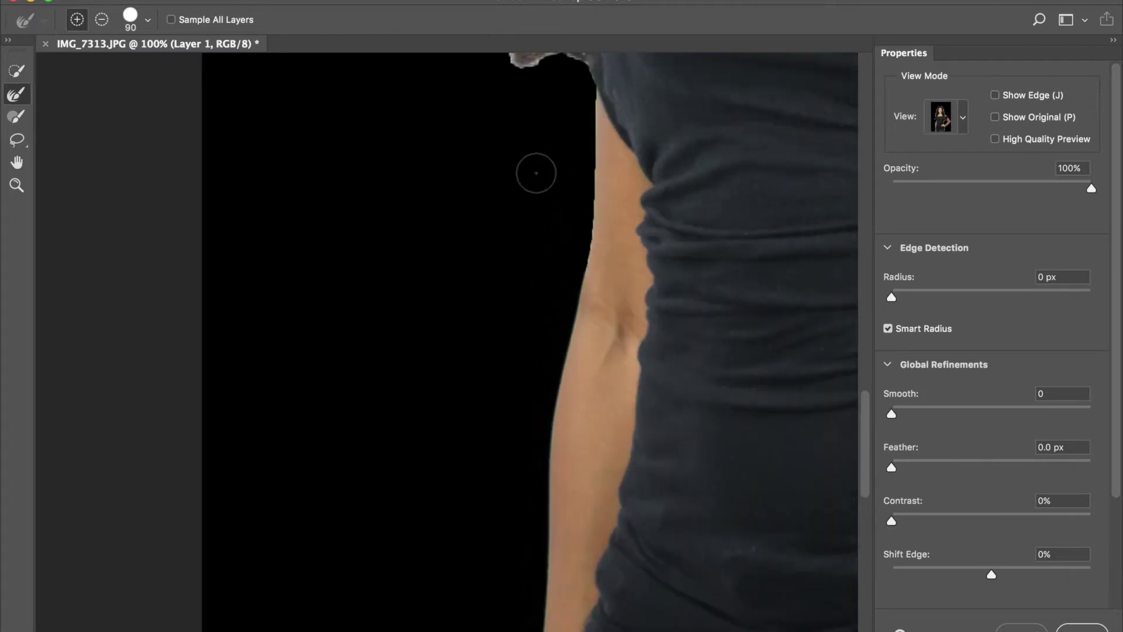
{"action": "scroll", "coordinate": [536, 173], "scroll_direction": "up", "scroll_amount": 3}
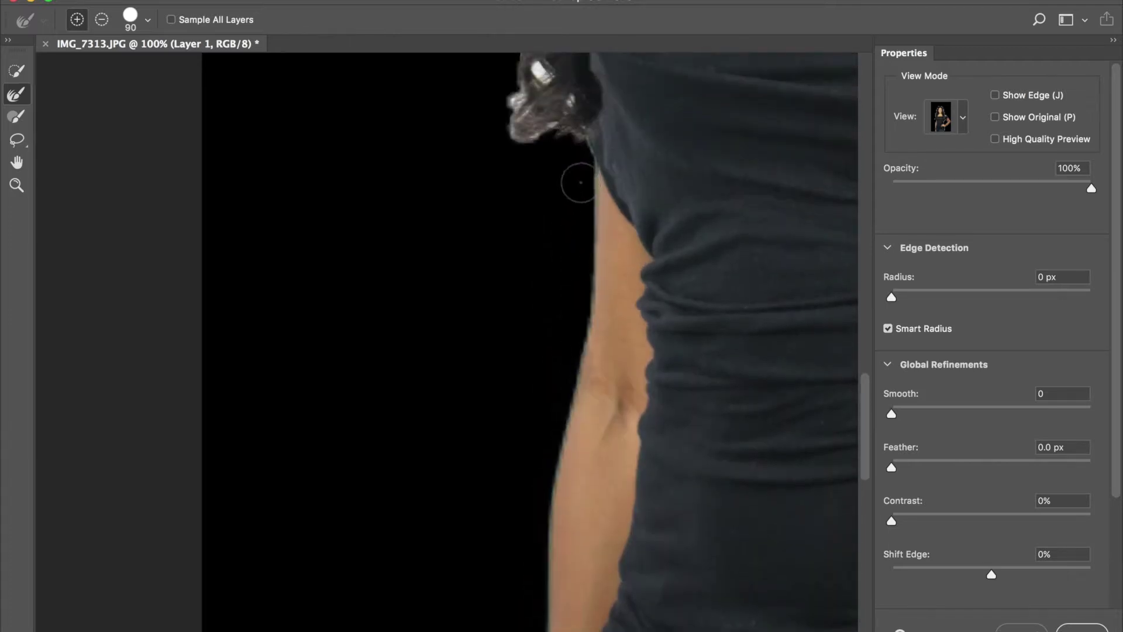
{"action": "left_click", "coordinate": [531, 181]}
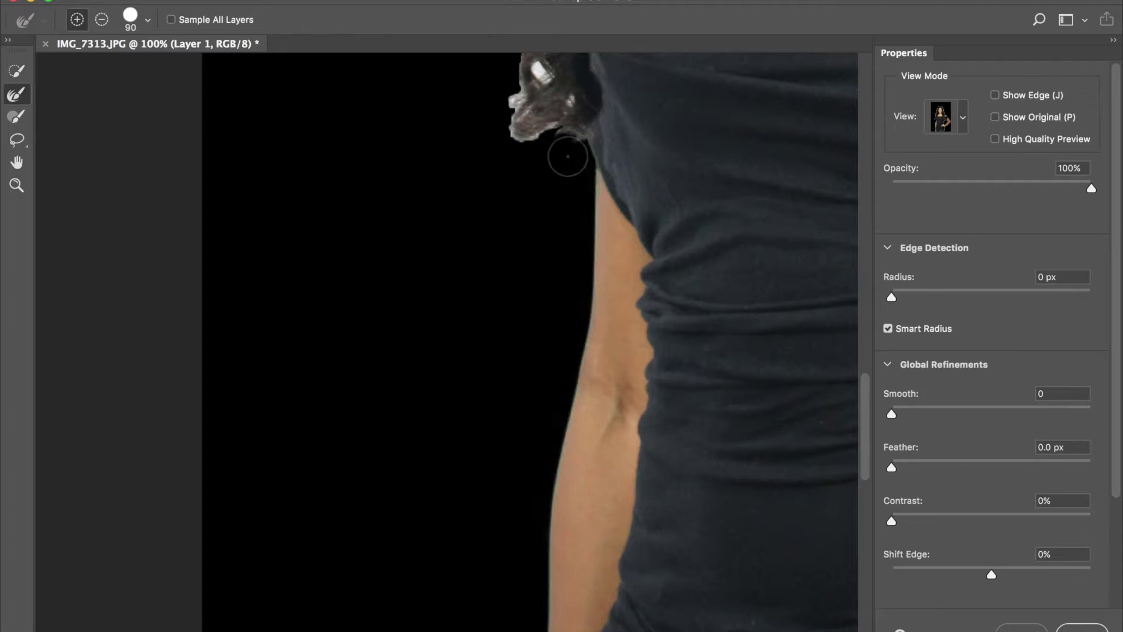
- Brush over the hair ends above the straight arm and the light background patches inside them
{"action": "scroll", "coordinate": [565, 155], "scroll_direction": "up", "scroll_amount": 3}
{"action": "mouse_move", "coordinate": [568, 158]}
{"action": "left_mouse_down"}
{"action": "mouse_move", "coordinate": [557, 192]}
{"action": "mouse_move", "coordinate": [524, 176]}
{"action": "left_mouse_up"}
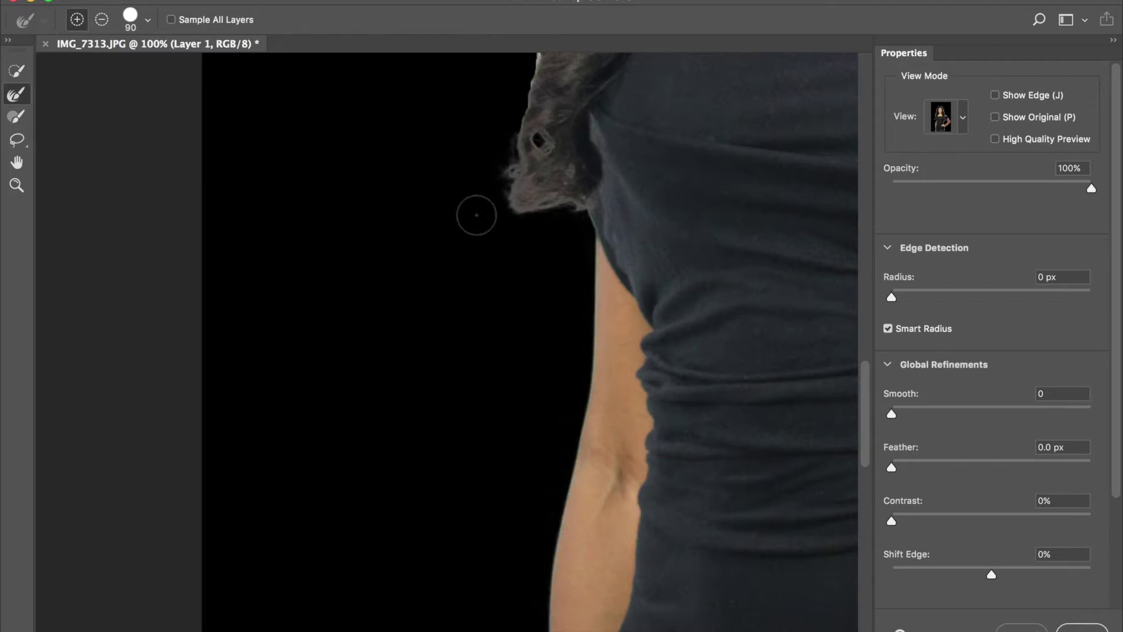
{"action": "scroll", "coordinate": [490, 208], "scroll_direction": "up", "scroll_amount": 5}
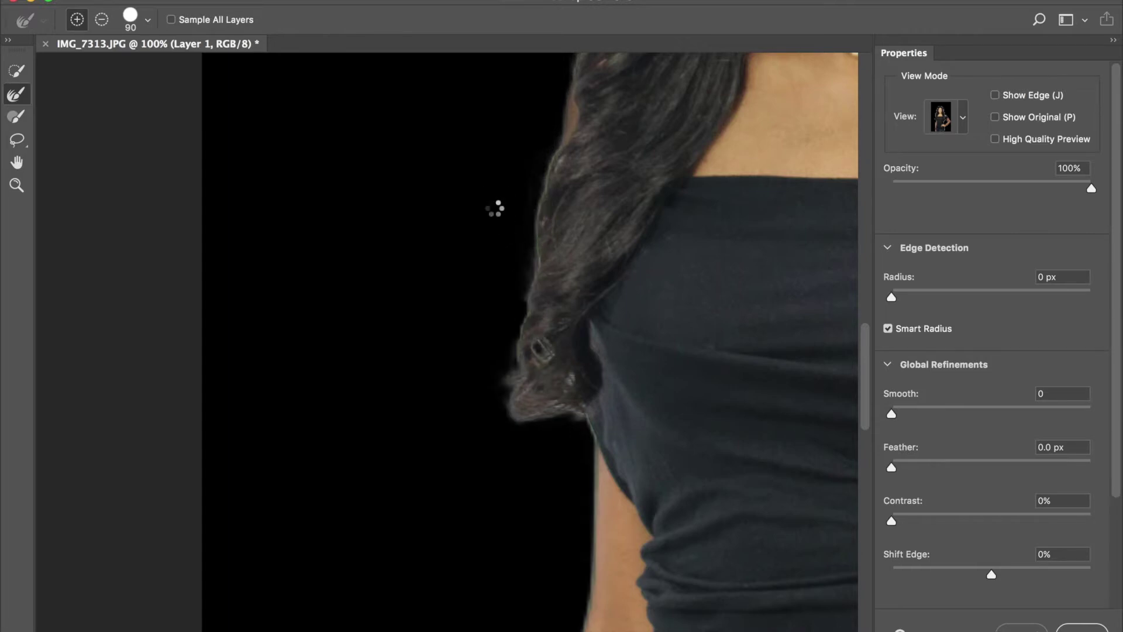
- Set Shift Edge to -16% to pull the selection edge inward around the woman's hair and body
{"action": "scroll", "coordinate": [495, 209], "scroll_direction": "right", "scroll_amount": 2}
{"action": "key", "text": "super+0"}
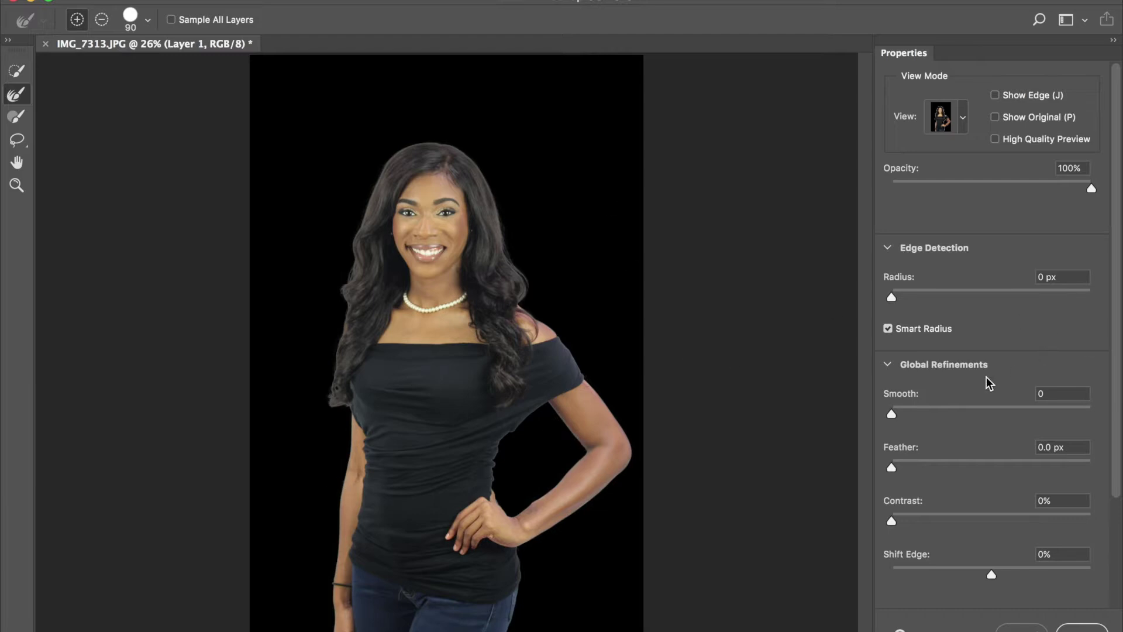
{"action": "scroll", "coordinate": [988, 383], "scroll_direction": "down", "scroll_amount": 1}
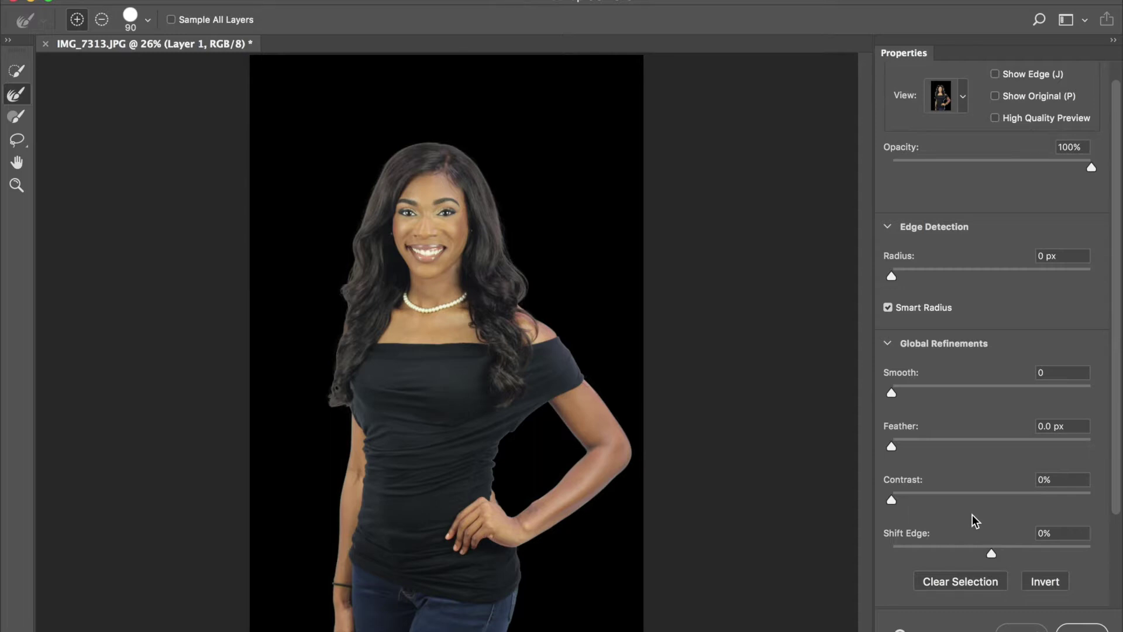
{"action": "key", "text": "super+plus"}
{"action": "key", "text": "super+plus"}
{"action": "key", "text": "super+plus"}
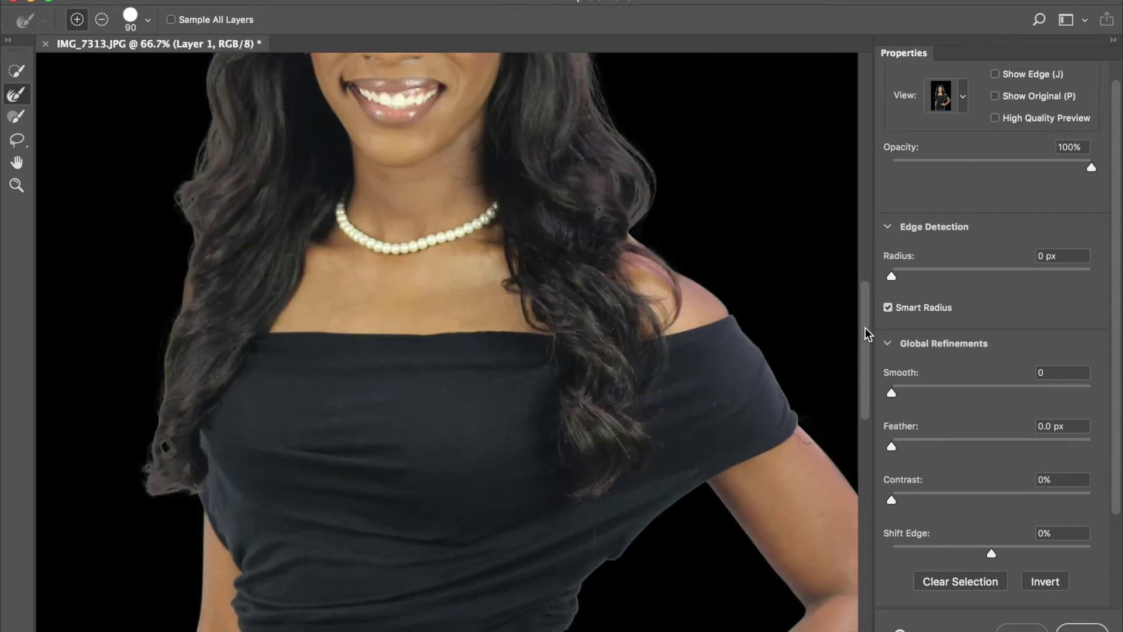
{"action": "scroll", "coordinate": [771, 300], "scroll_direction": "up", "scroll_amount": 6}
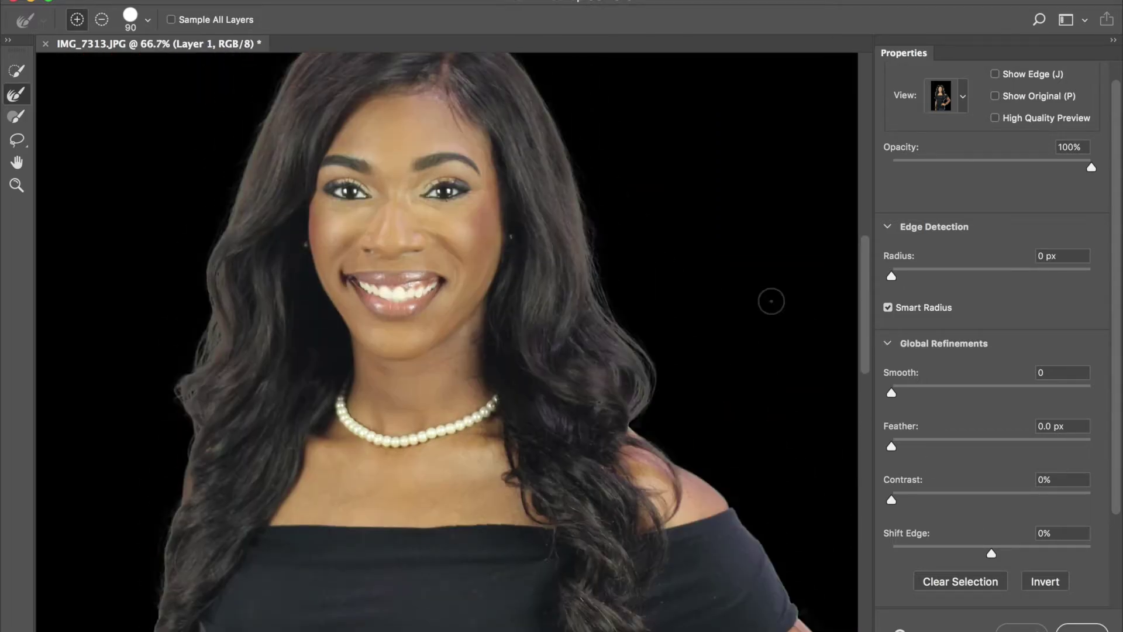
{"action": "scroll", "coordinate": [771, 301], "scroll_direction": "up", "scroll_amount": 5}
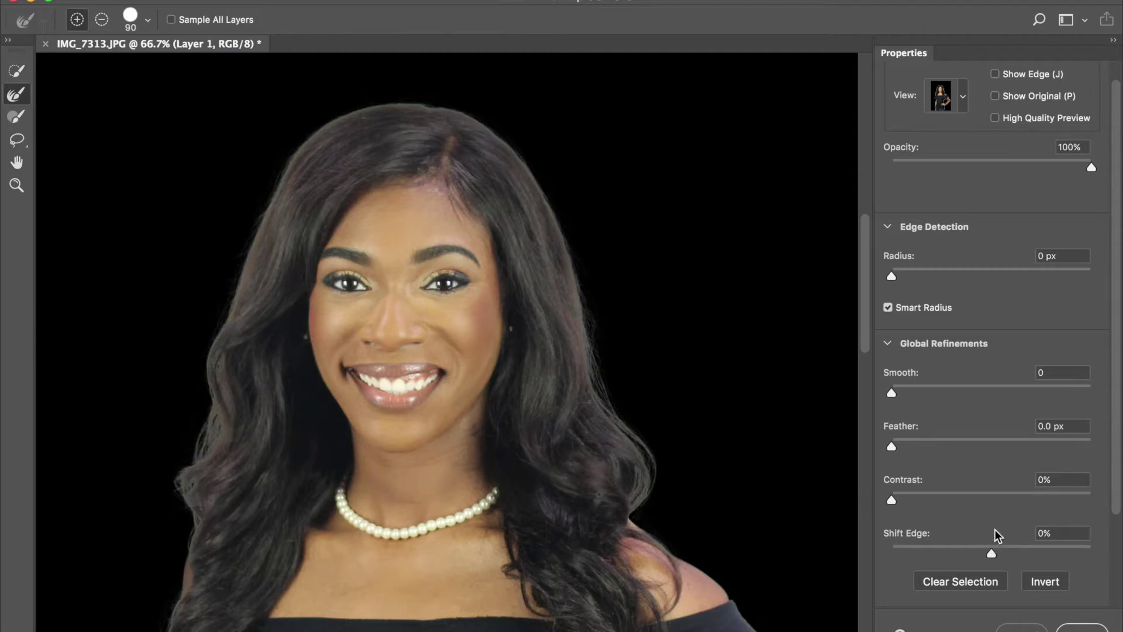
{"action": "left_click_drag", "start_coordinate": [992, 554], "coordinate": [987, 555]}
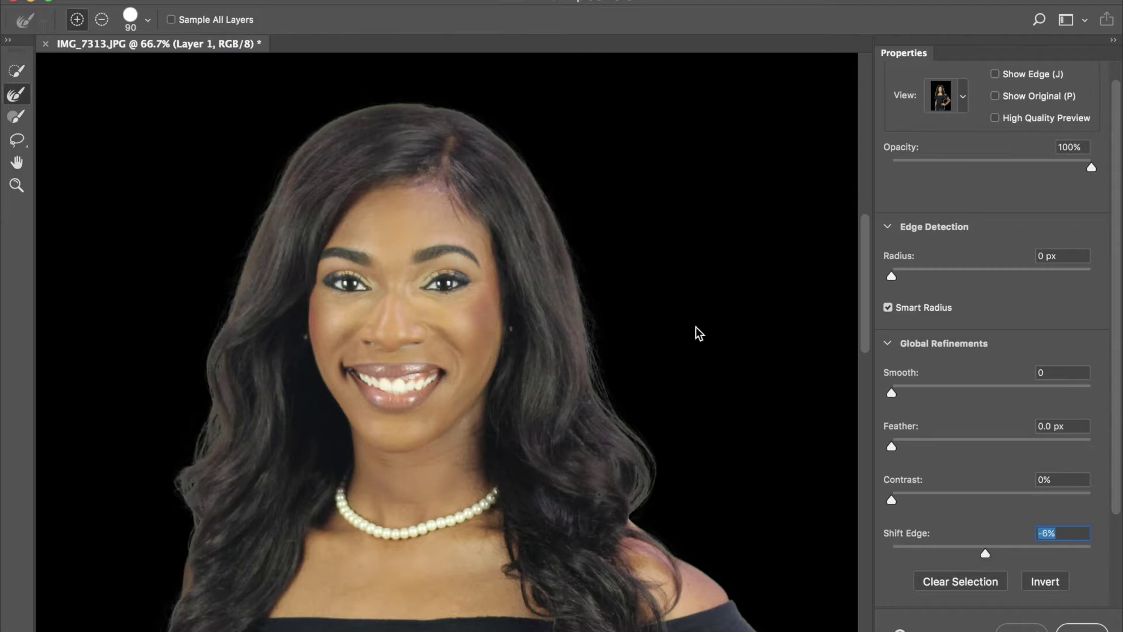
{"action": "left_click_drag", "start_coordinate": [988, 554], "coordinate": [975, 553]}
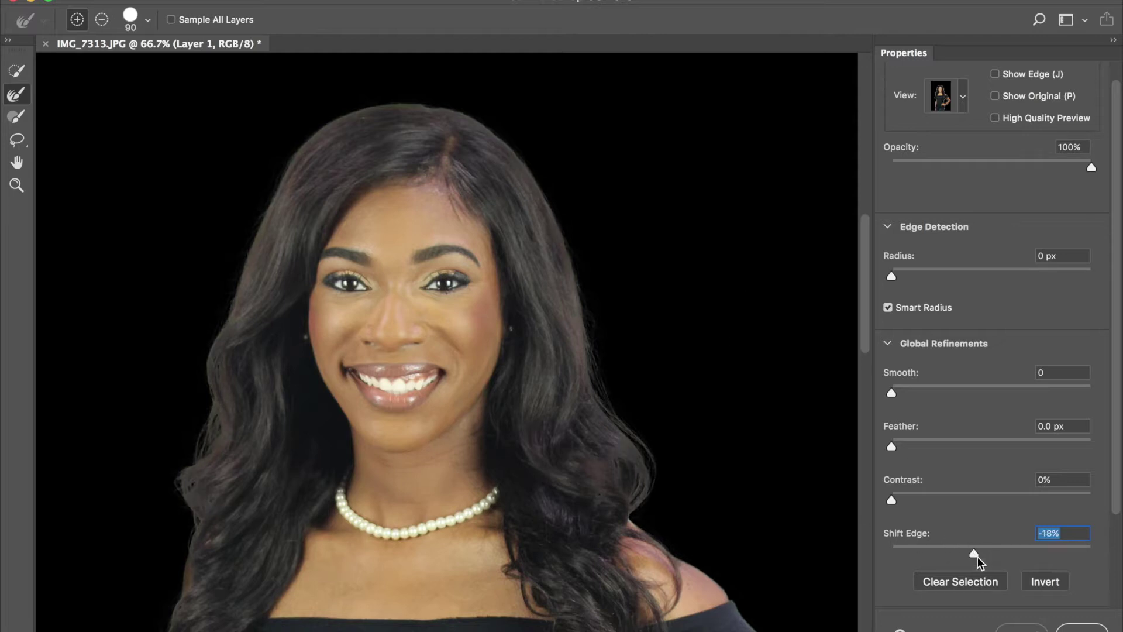
{"action": "left_click_drag", "start_coordinate": [977, 553], "coordinate": [972, 554]}
{"action": "left_click_drag", "start_coordinate": [971, 556], "coordinate": [985, 556]}
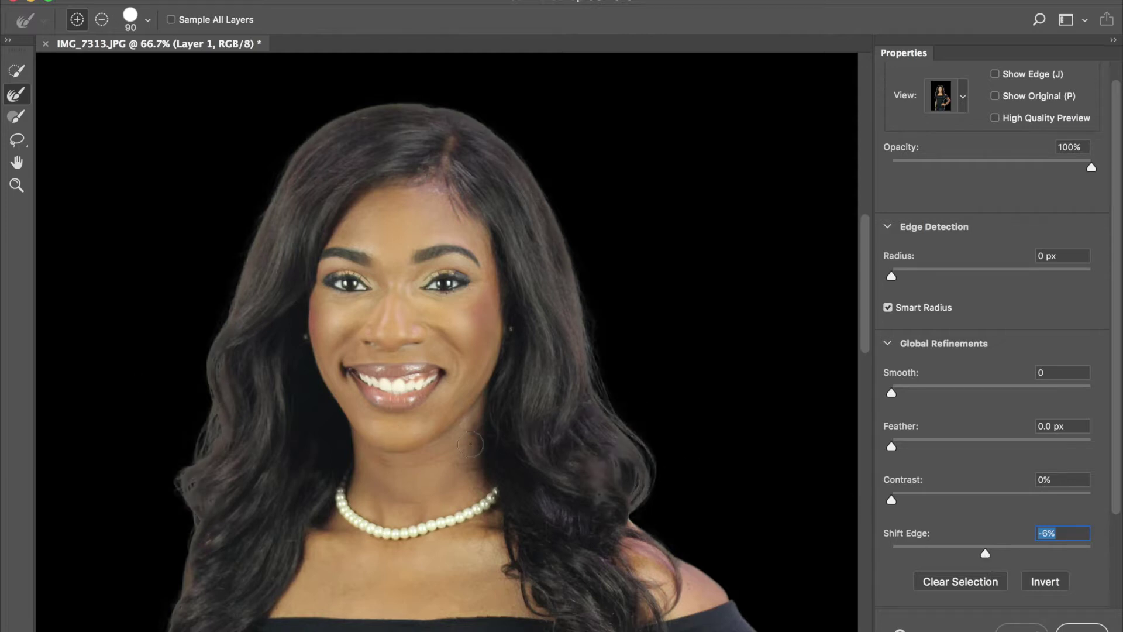
{"action": "left_click_drag", "start_coordinate": [986, 553], "coordinate": [976, 553]}
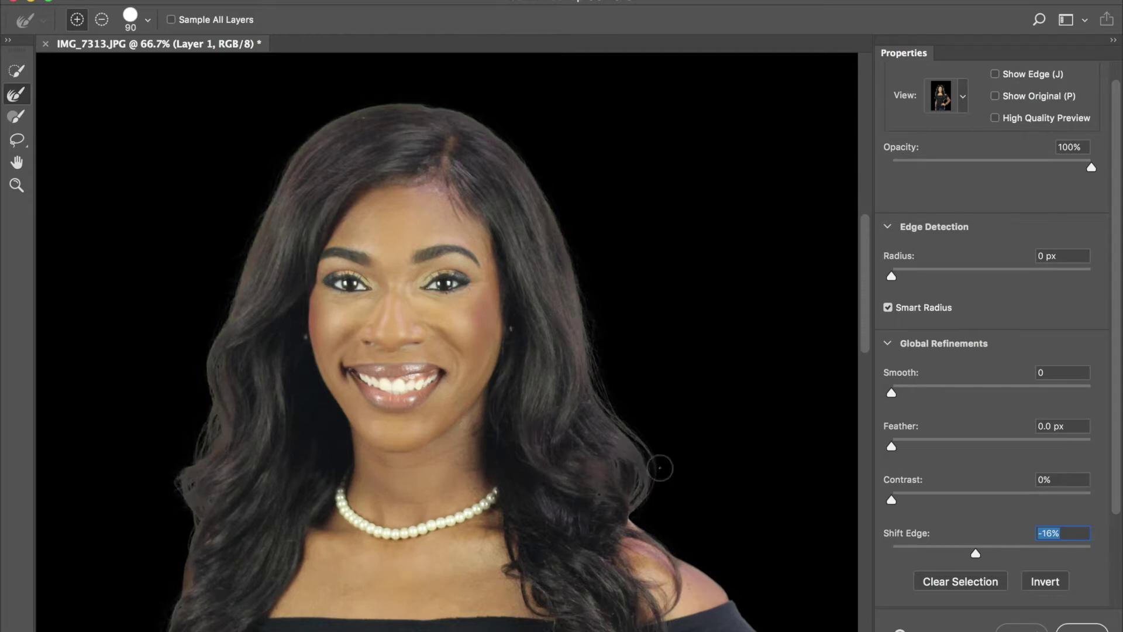
- Examine the hair, shoulder, arm and shirt edges of the cutout against the black preview with the shifted edge
{"action": "scroll", "coordinate": [667, 434], "scroll_direction": "down", "scroll_amount": 10}
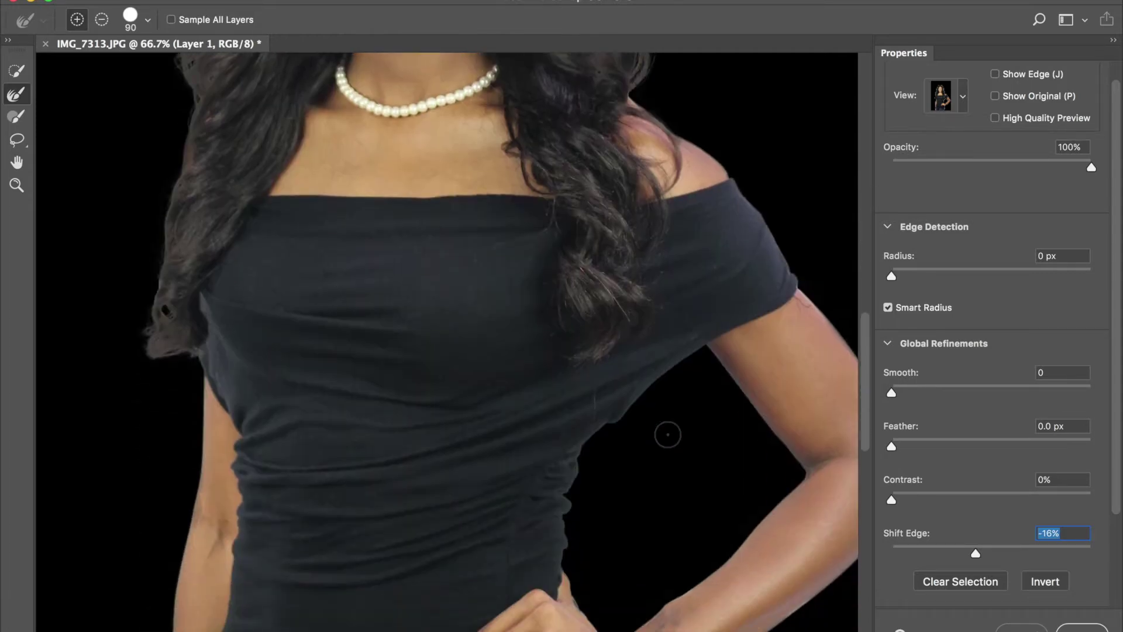
{"action": "scroll", "coordinate": [667, 434], "scroll_direction": "down", "scroll_amount": 2}
{"action": "scroll", "coordinate": [668, 434], "scroll_direction": "up", "scroll_amount": 10}
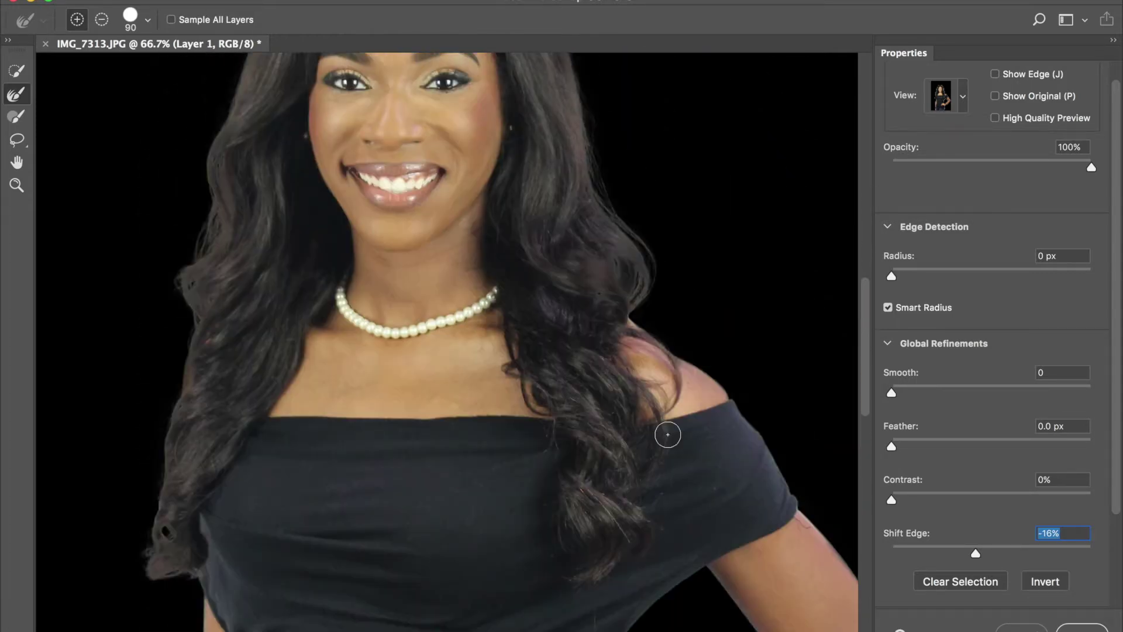
{"action": "scroll", "coordinate": [667, 434], "scroll_direction": "up", "scroll_amount": 10}
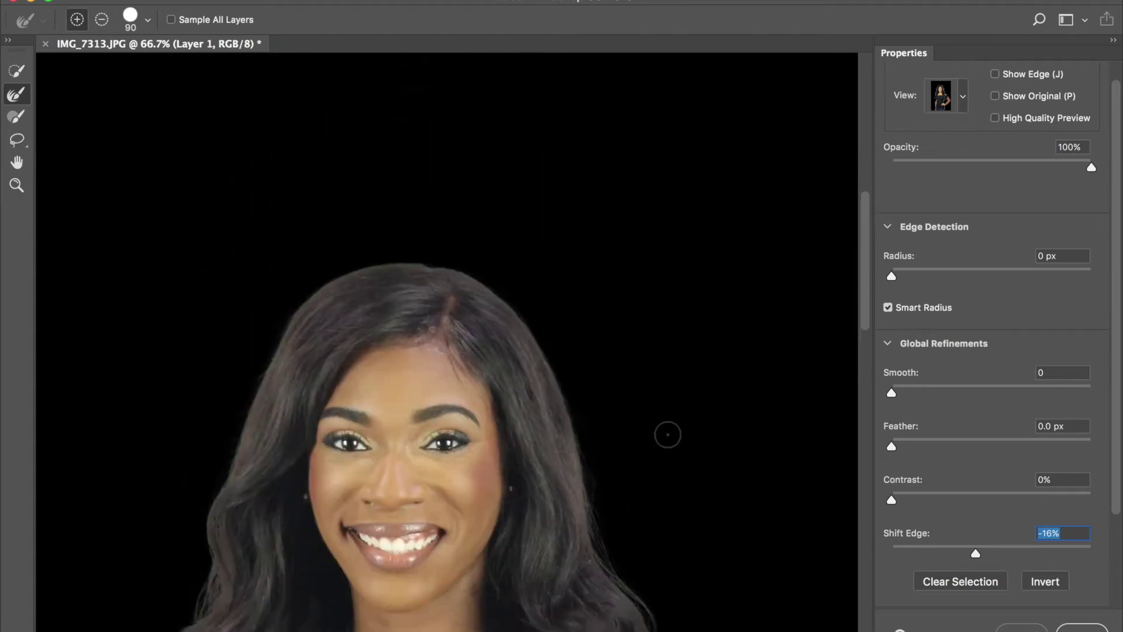
{"action": "scroll", "coordinate": [667, 434], "scroll_direction": "down", "scroll_amount": 10}
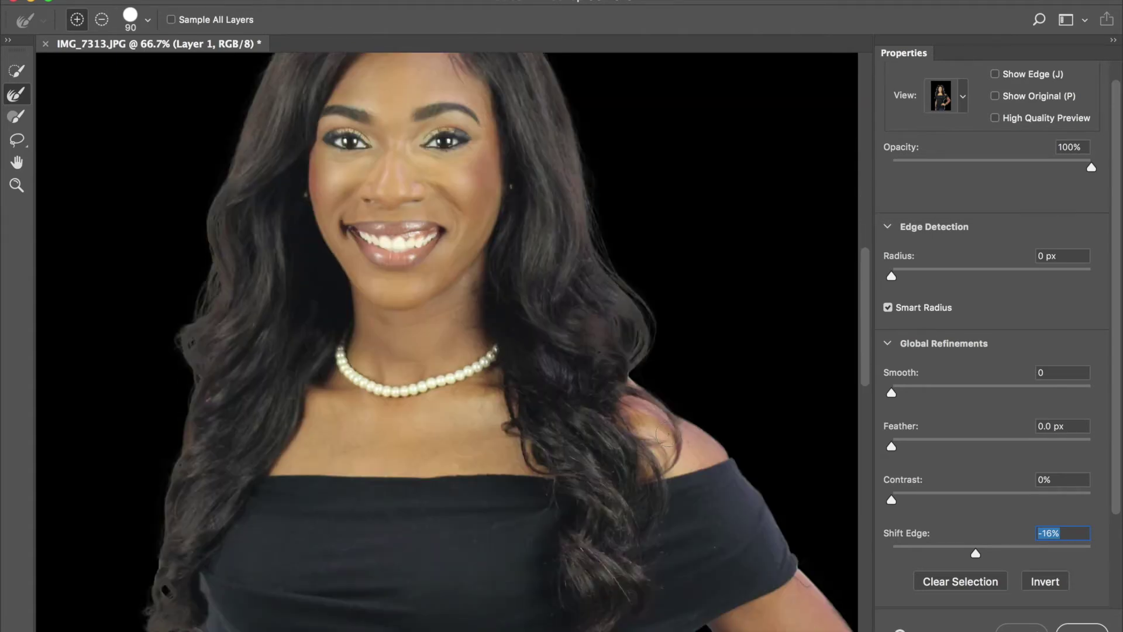
{"action": "scroll", "coordinate": [1036, 484], "scroll_direction": "down", "scroll_amount": 3}
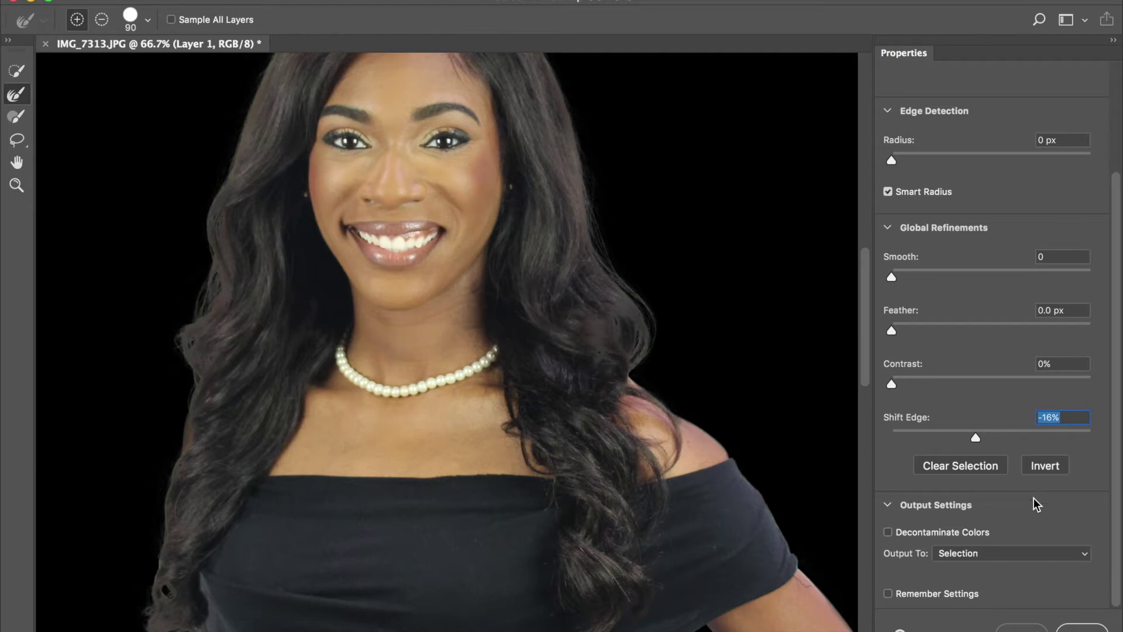
{"action": "scroll", "coordinate": [1032, 508], "scroll_direction": "up", "scroll_amount": 1}
{"action": "scroll", "coordinate": [535, 251], "scroll_direction": "up", "scroll_amount": 5}
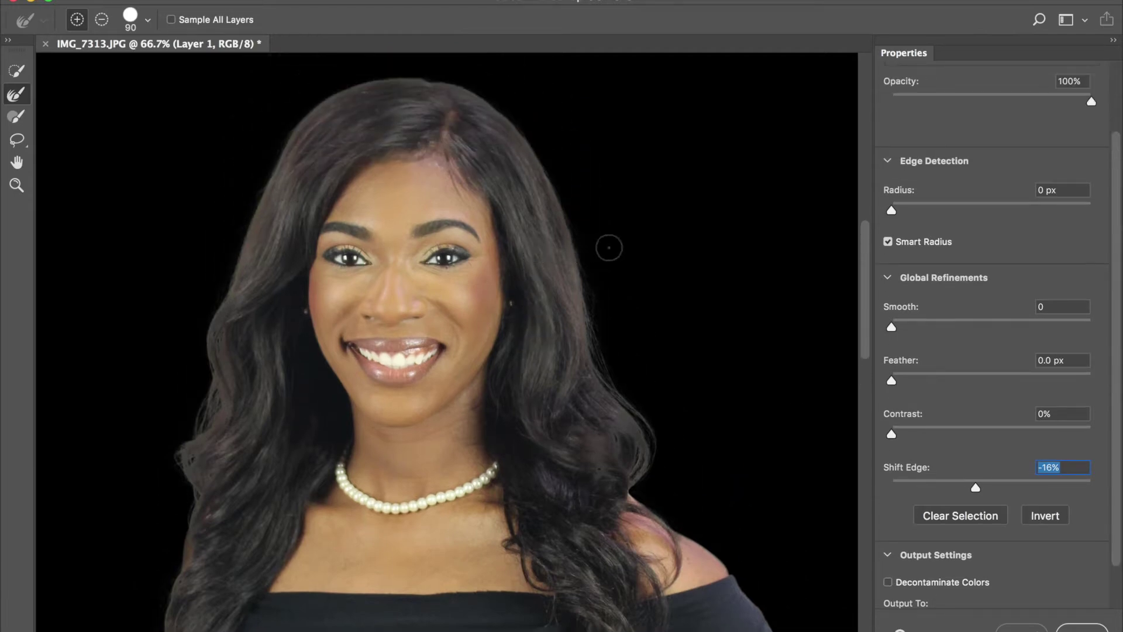
{"action": "key", "text": "super+0"}
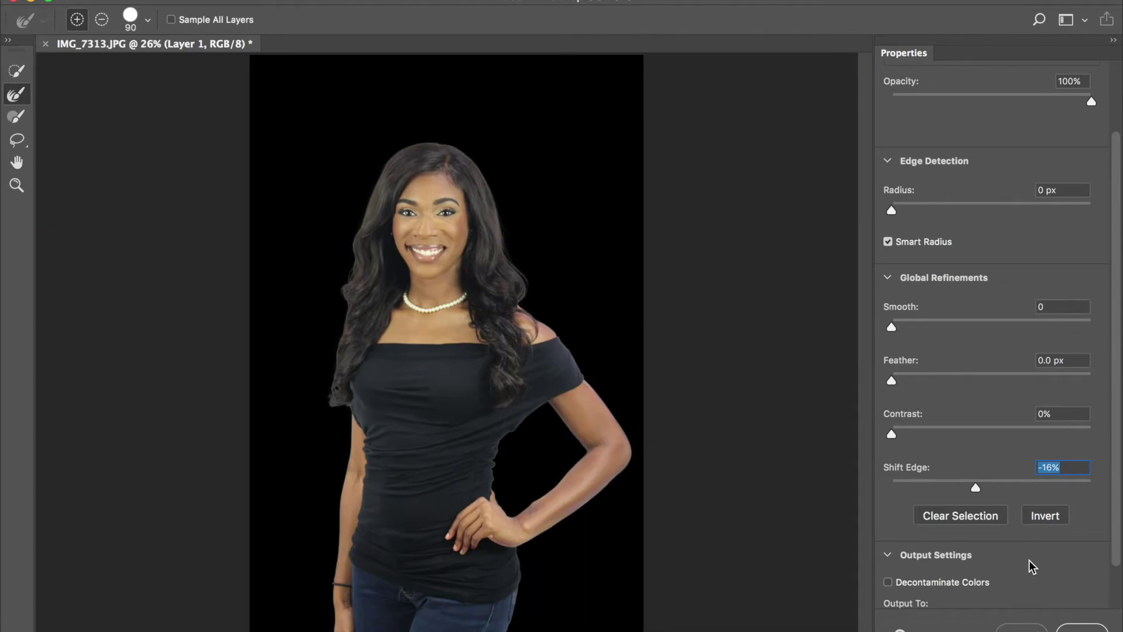
- Enable Decontaminate Colors for the output and check its effect on the hair edges up close
{"action": "scroll", "coordinate": [1029, 560], "scroll_direction": "down", "scroll_amount": 2}
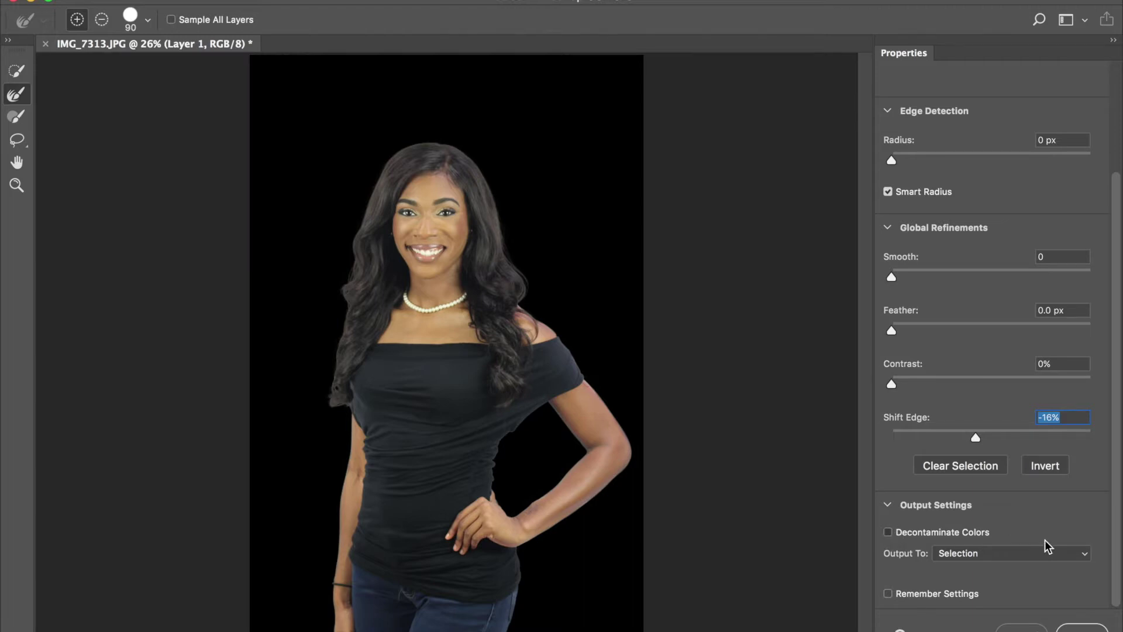
{"action": "left_click", "coordinate": [1072, 530]}
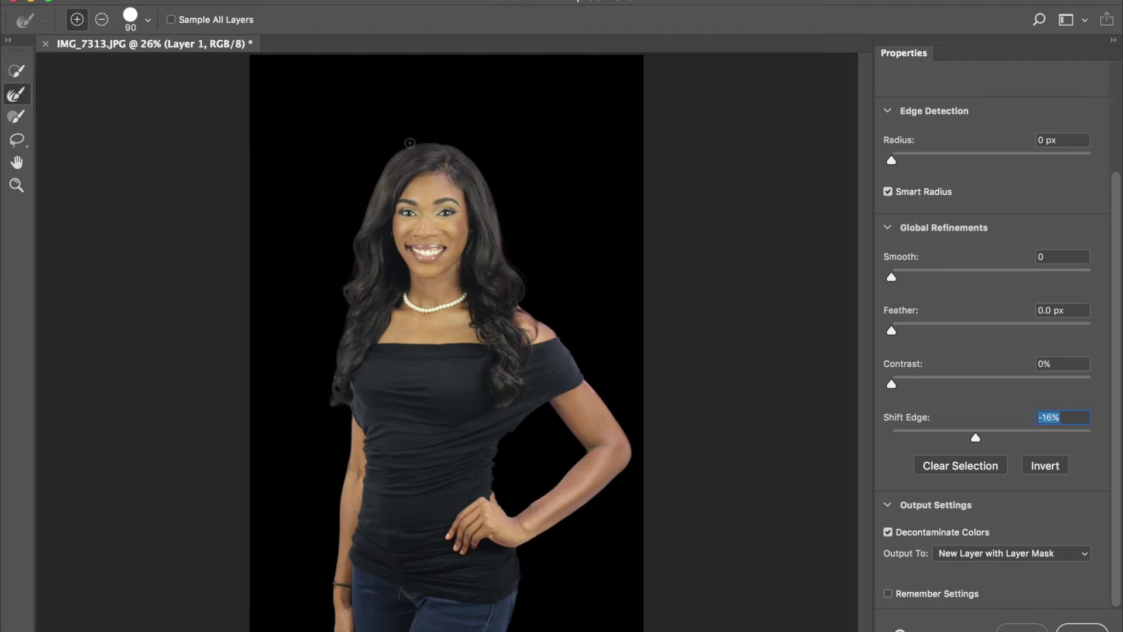
{"action": "left_click", "coordinate": [488, 149]}
{"action": "key", "text": "super+plus"}
{"action": "key", "text": "super+plus"}
{"action": "key", "text": "super+plus"}
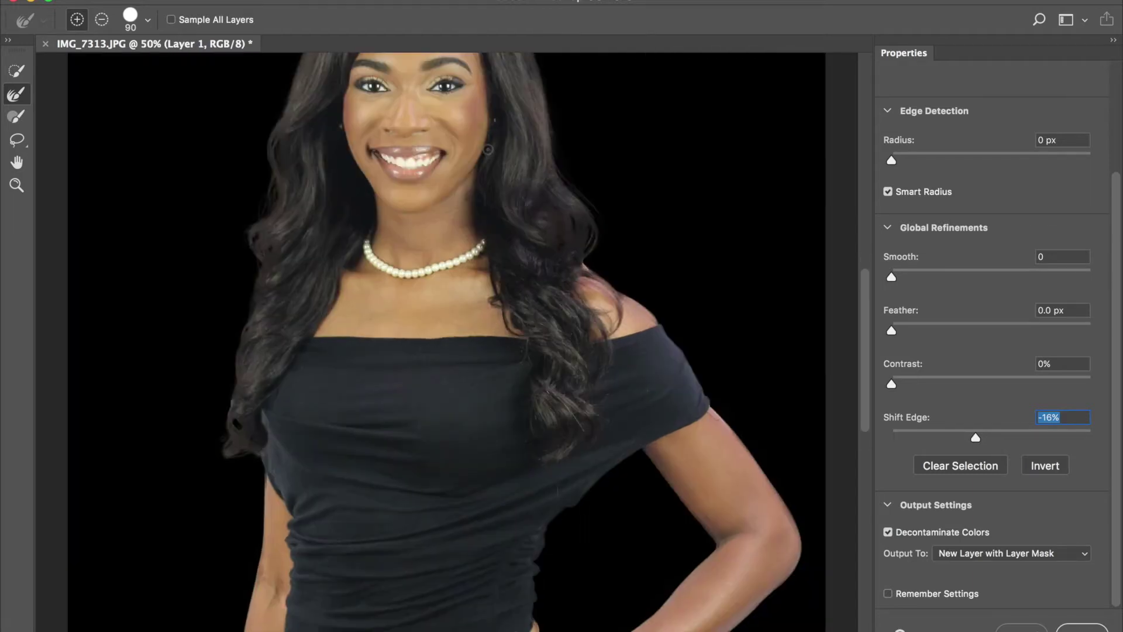
{"action": "scroll", "coordinate": [488, 151], "scroll_direction": "up", "scroll_amount": 4}
{"action": "scroll", "coordinate": [488, 151], "scroll_direction": "up", "scroll_amount": 5}
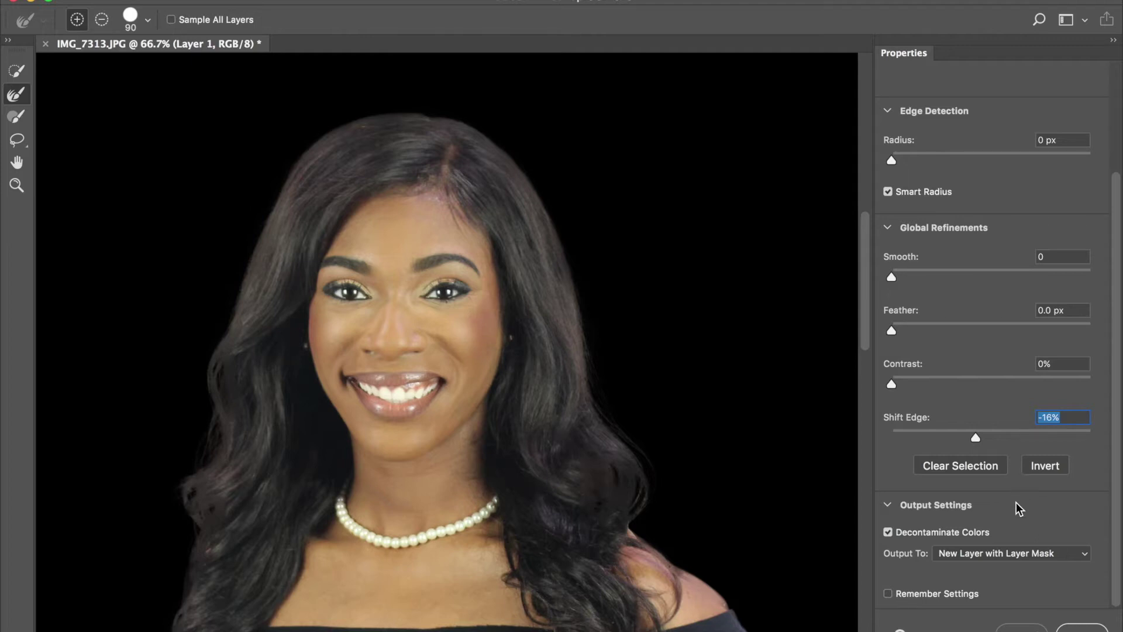
- Set the output to New Layer and apply the Select and Mask refinement
{"action": "left_click", "coordinate": [1035, 555]}
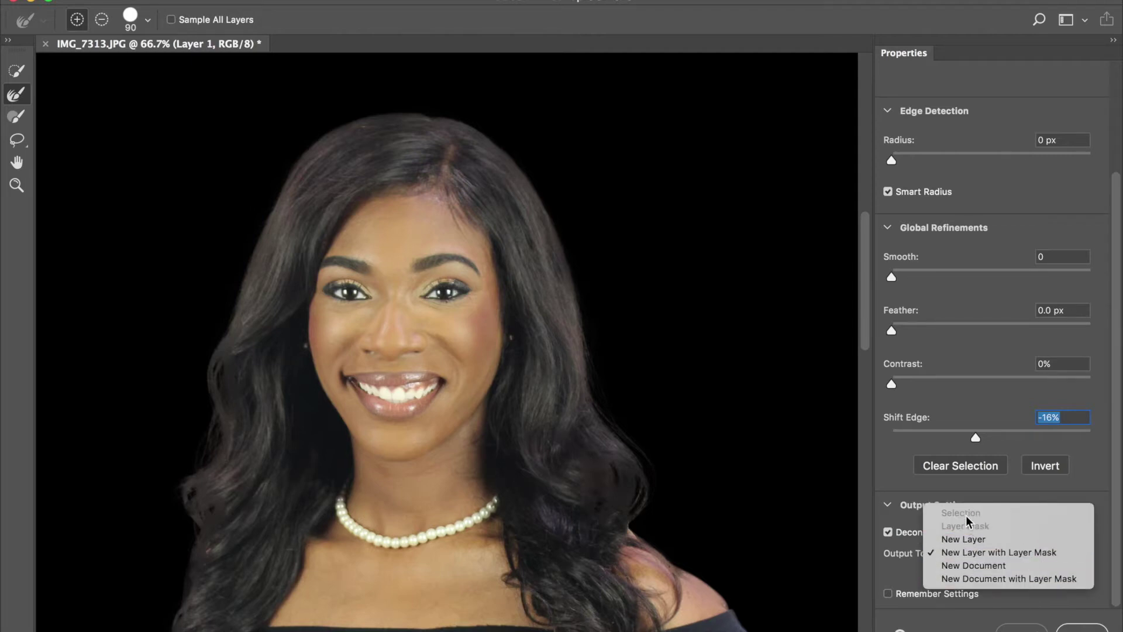
{"action": "left_click", "coordinate": [1016, 539]}
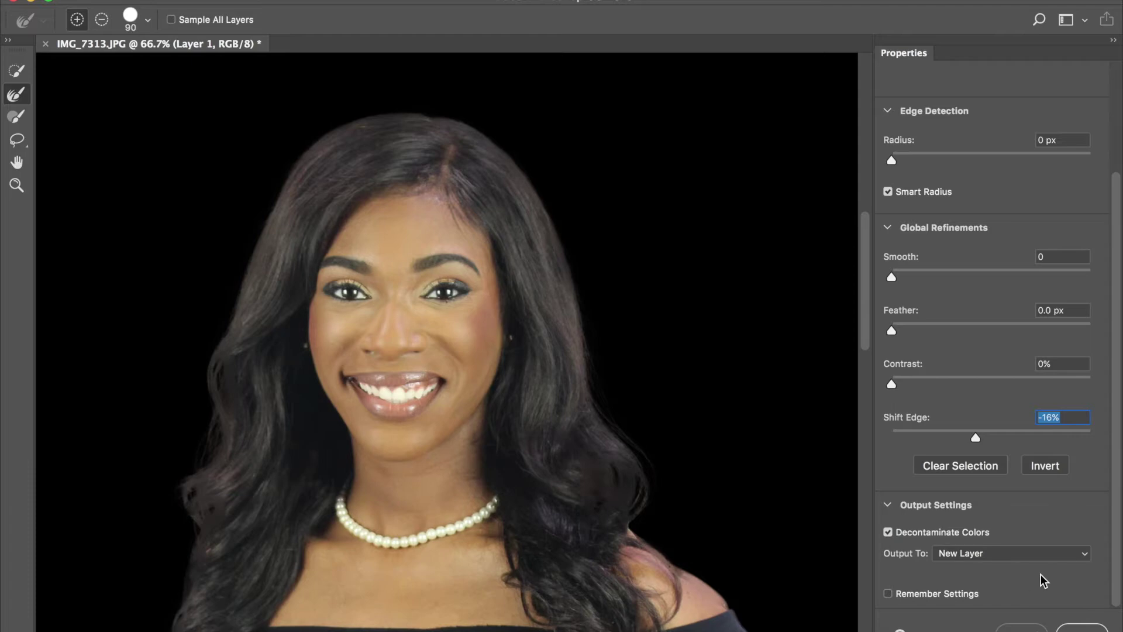
{"action": "left_click", "coordinate": [1082, 630]}
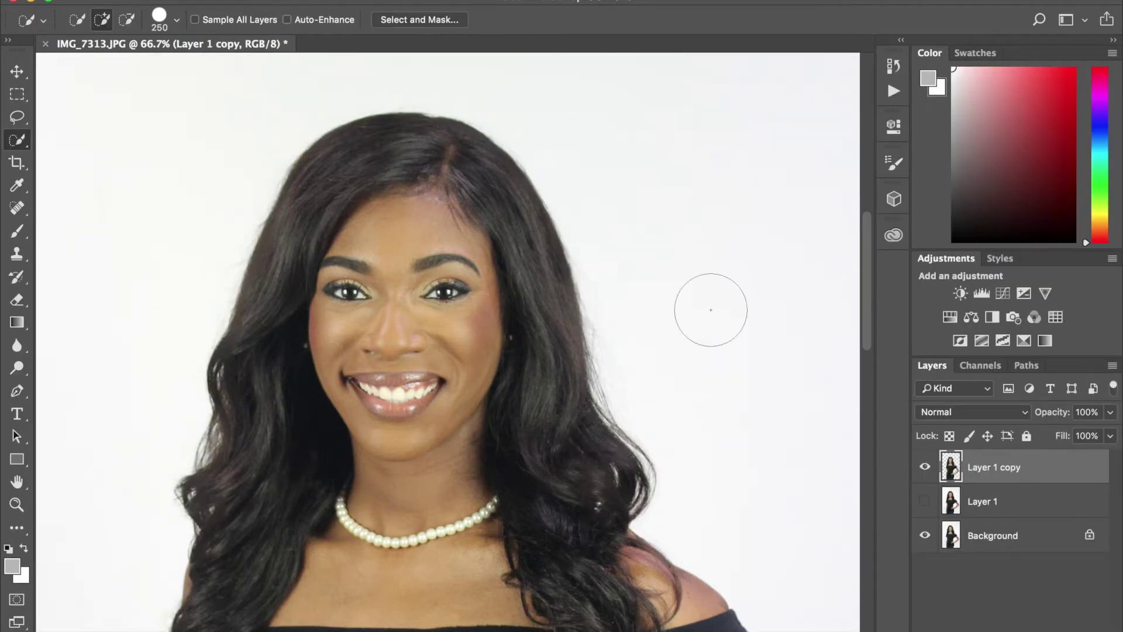
- Hide the Background layer and check the cutout from hair to jeans against transparency
{"action": "key", "text": "super+0"}
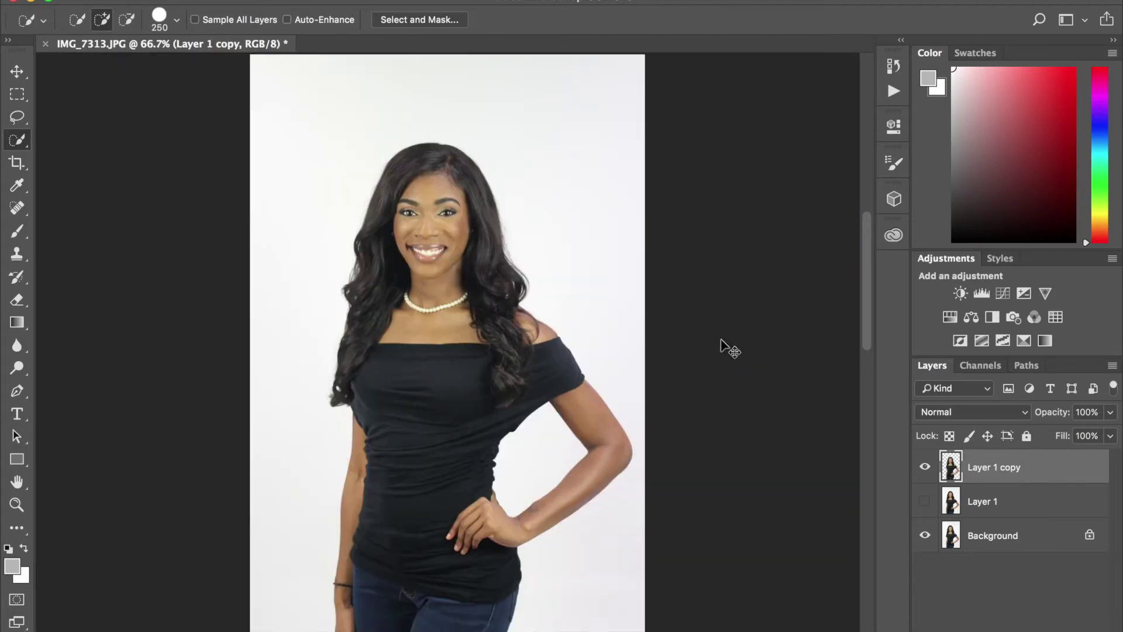
{"action": "key", "text": "super+equal"}
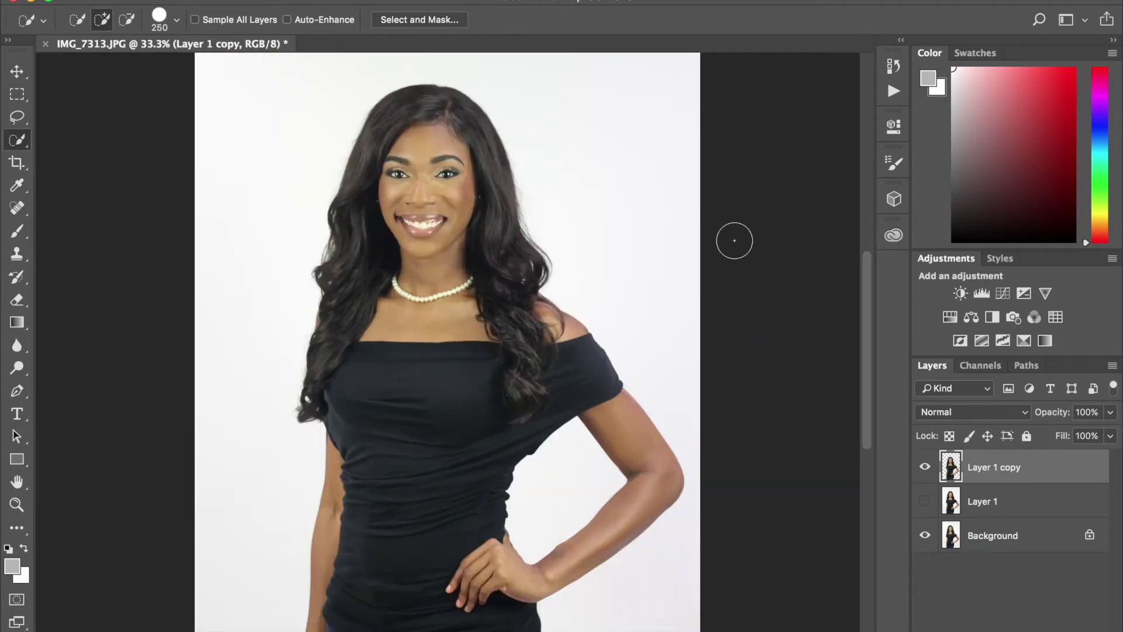
{"action": "scroll", "coordinate": [730, 237], "scroll_direction": "up", "scroll_amount": 5}
{"action": "scroll", "coordinate": [730, 238], "scroll_direction": "right", "scroll_amount": 2}
{"action": "scroll", "coordinate": [820, 330], "scroll_direction": "down", "scroll_amount": 2}
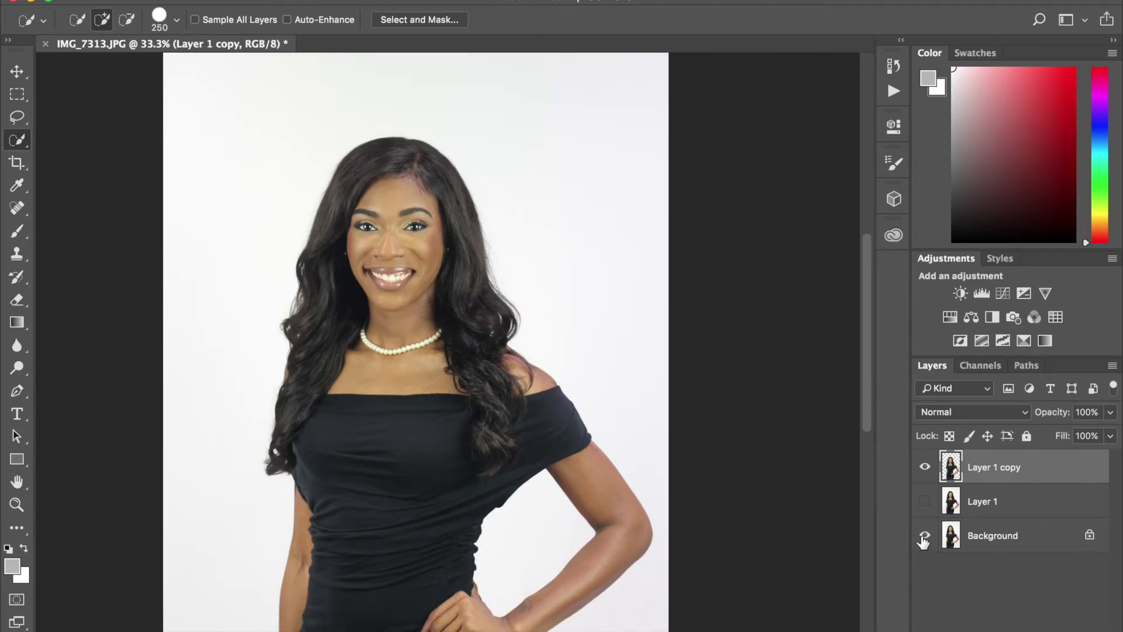
{"action": "left_click", "coordinate": [925, 535]}
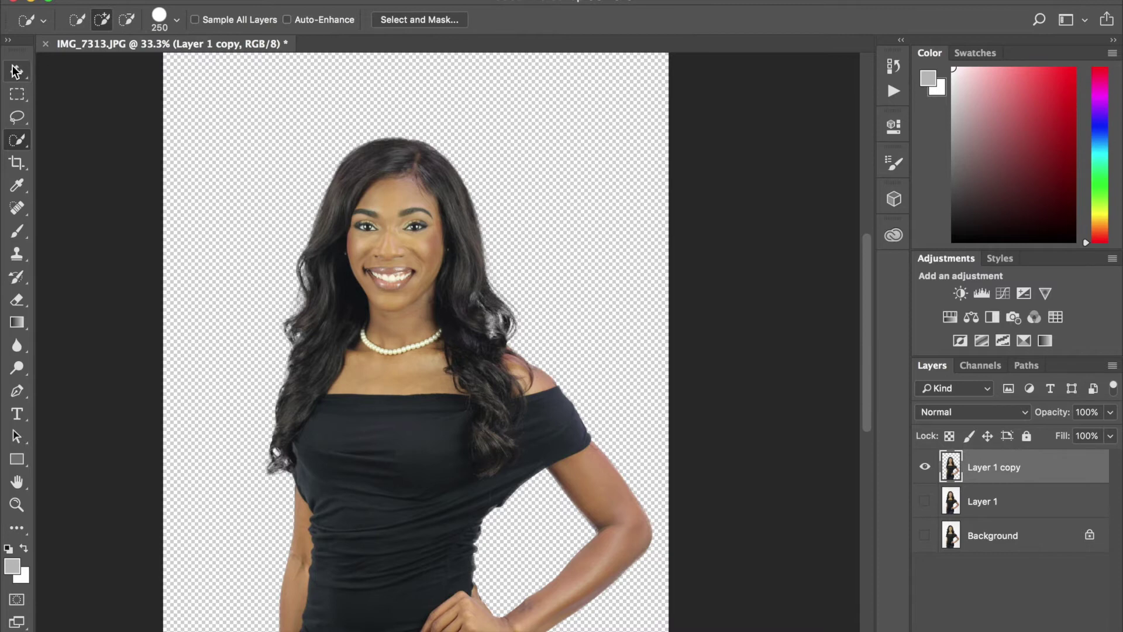
{"action": "scroll", "coordinate": [120, 167], "scroll_direction": "down", "scroll_amount": 5}
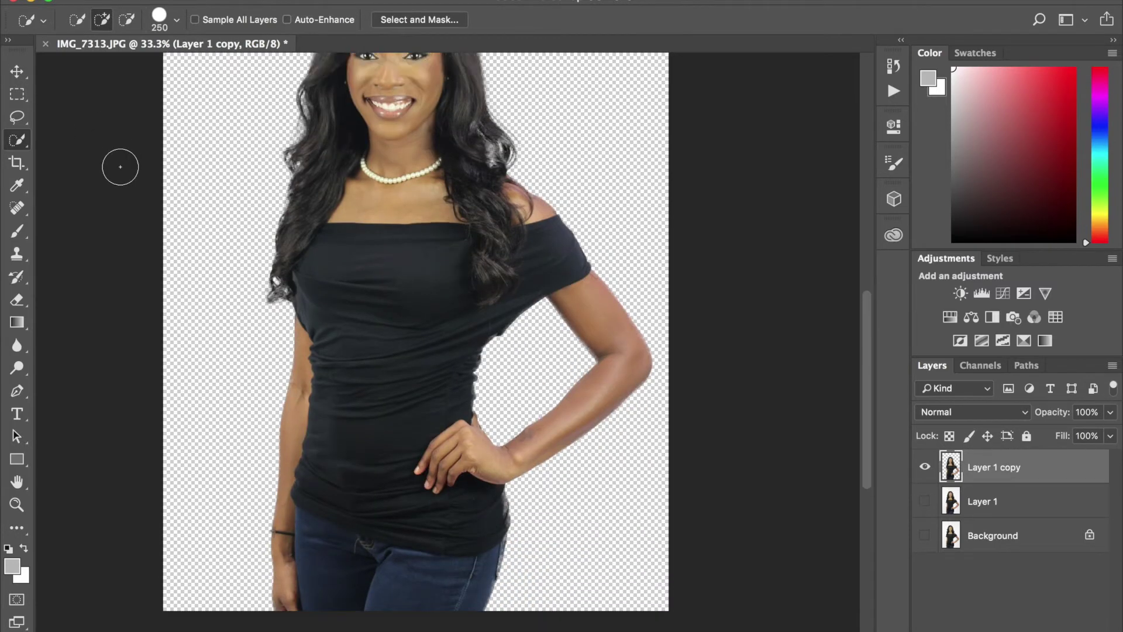
{"action": "scroll", "coordinate": [120, 167], "scroll_direction": "up", "scroll_amount": 3}
{"action": "scroll", "coordinate": [120, 167], "scroll_direction": "up", "scroll_amount": 2}
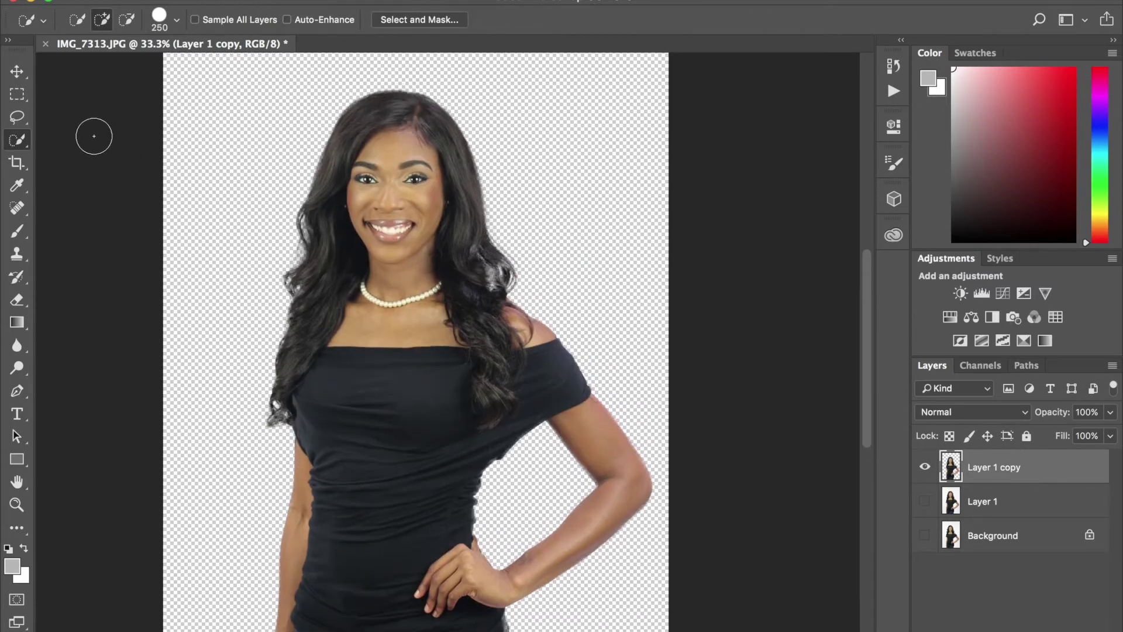
- Shift the cut-out woman slightly to the left on the canvas with the Move tool
{"action": "left_click", "coordinate": [16, 71]}
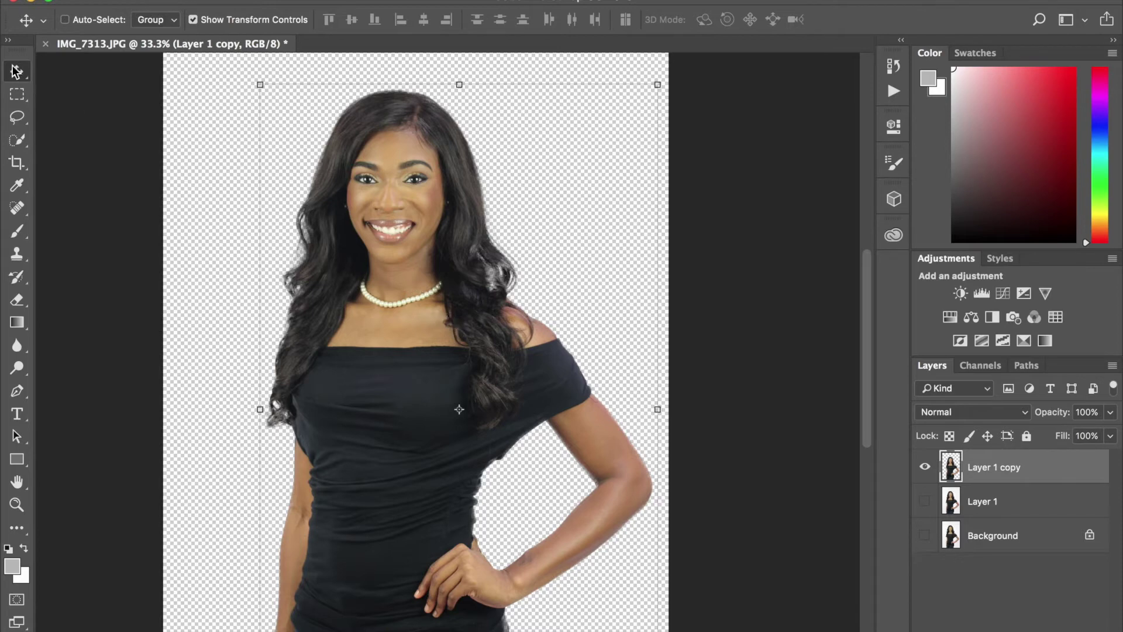
{"action": "left_click_drag", "start_coordinate": [332, 264], "coordinate": [384, 272]}
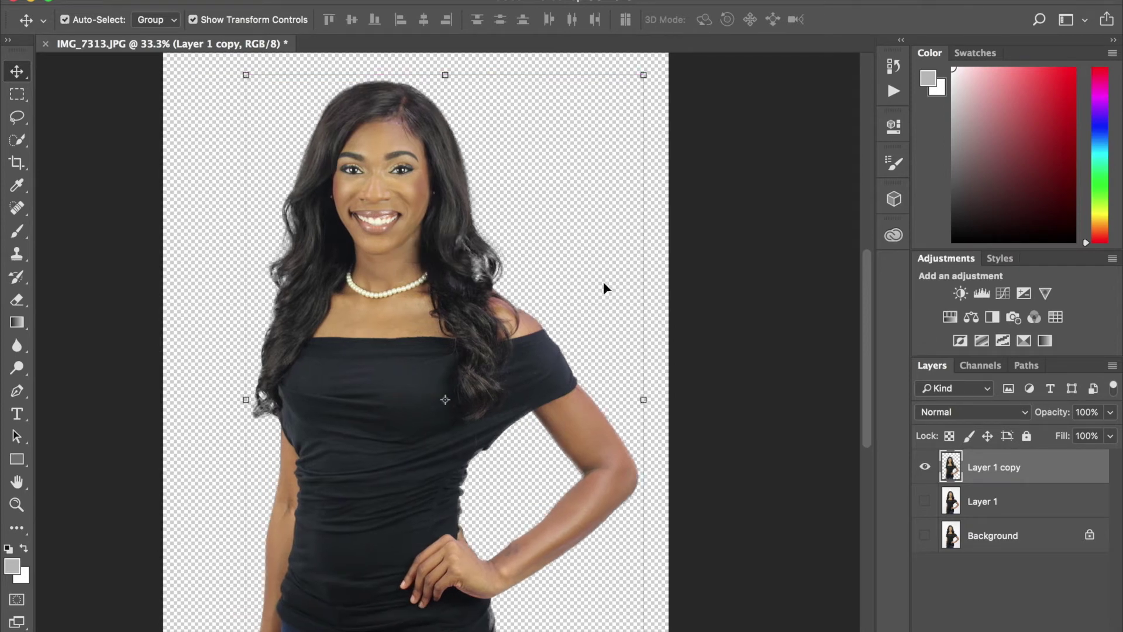
{"action": "key", "text": "super+minus"}
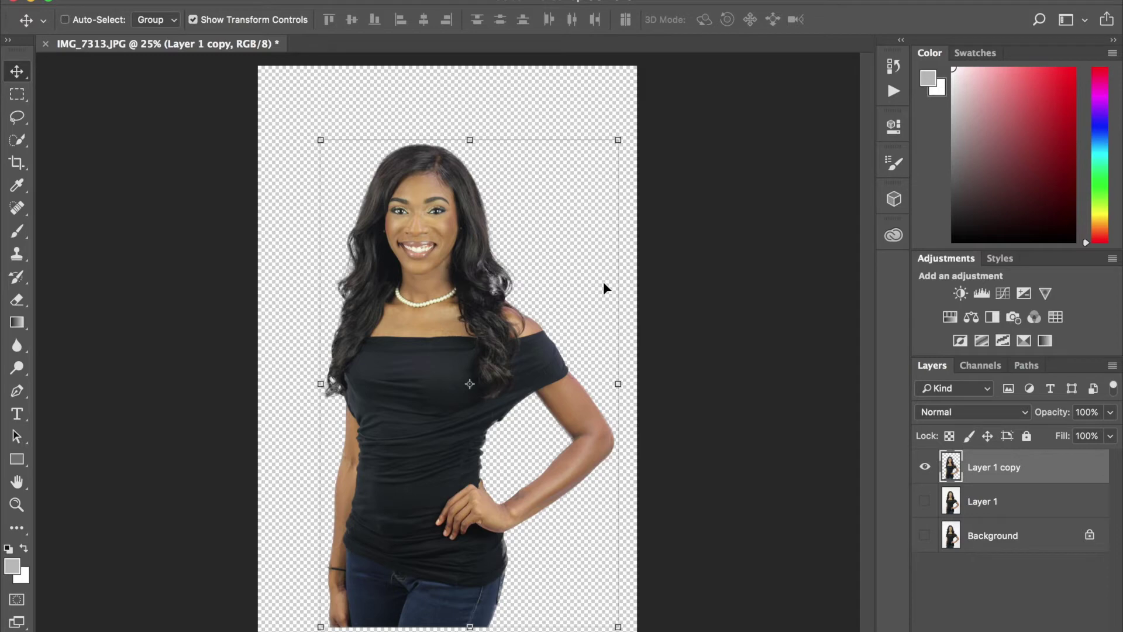
{"action": "left_click_drag", "start_coordinate": [471, 343], "coordinate": [472, 350]}
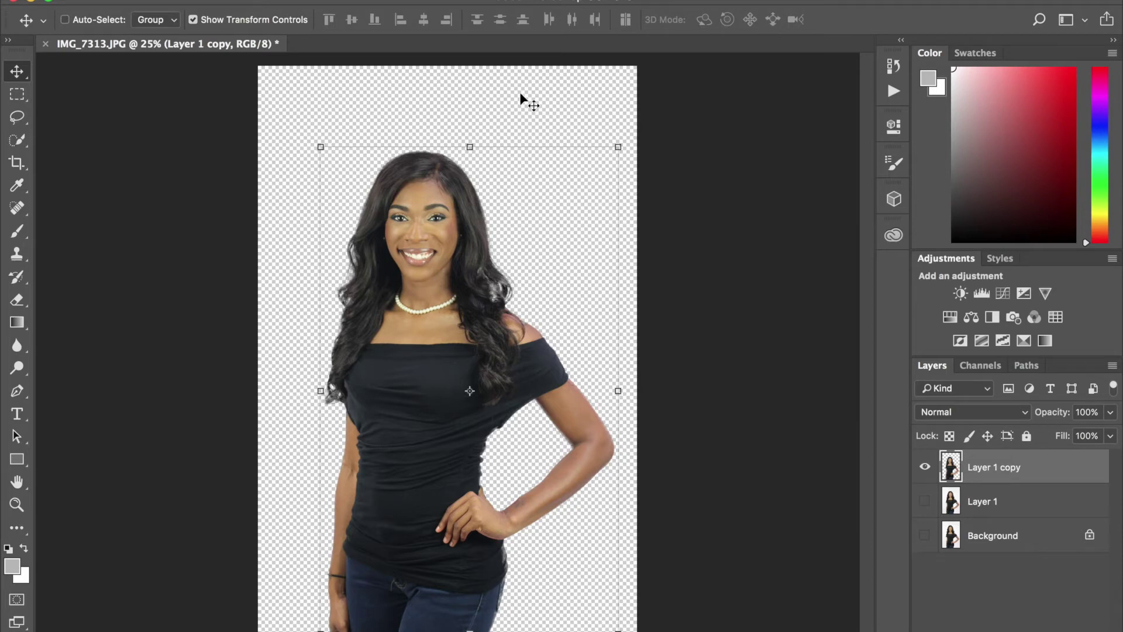
- Draw a light grey rectangle shape without stroke, about 3612 × 5351 px, over the entire canvas
{"action": "left_click", "coordinate": [17, 463]}
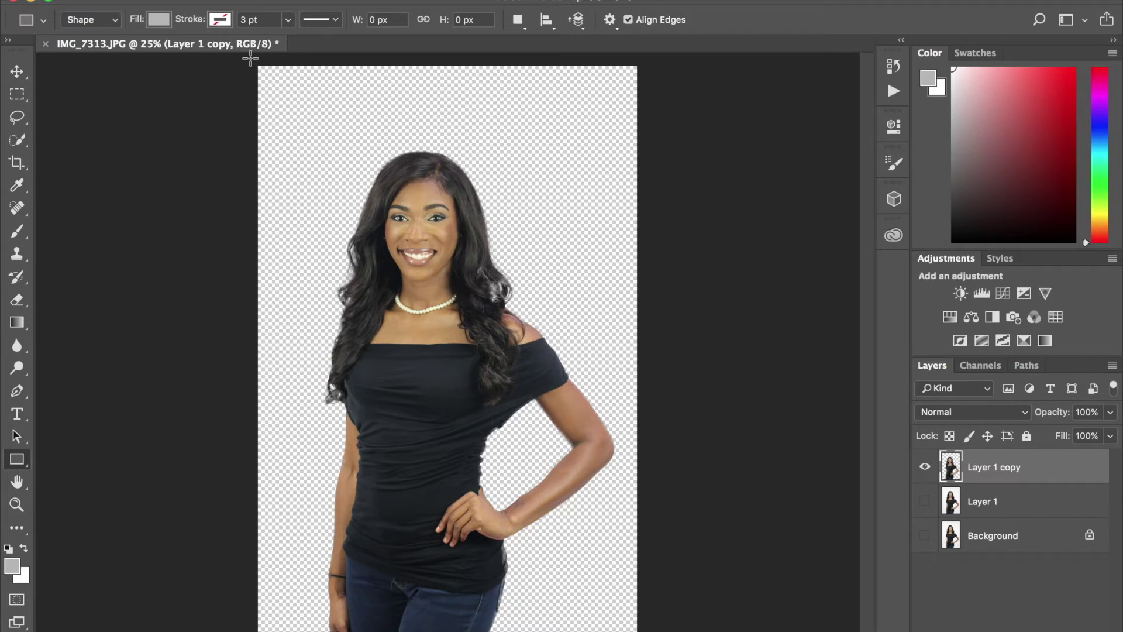
{"action": "mouse_move", "coordinate": [249, 58]}
{"action": "left_mouse_down"}
{"action": "mouse_move", "coordinate": [597, 474]}
{"action": "mouse_move", "coordinate": [645, 631]}
{"action": "left_mouse_up"}
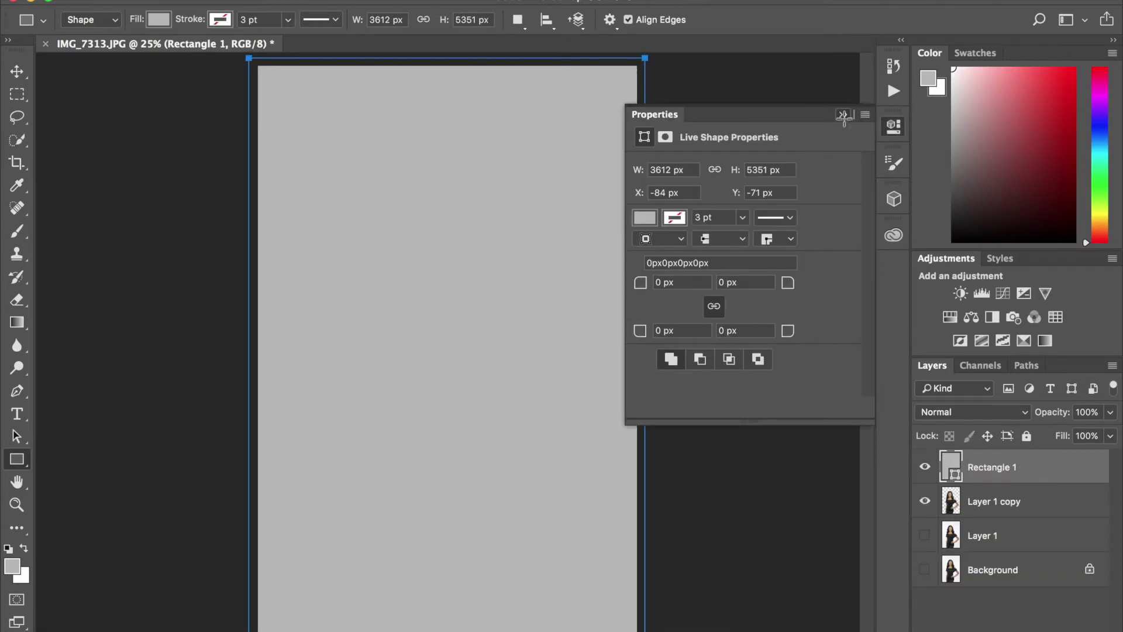
- Collapse the shape properties and move the Layer 1 copy layer above Rectangle 1 in the layer stack
{"action": "left_click", "coordinate": [843, 115]}
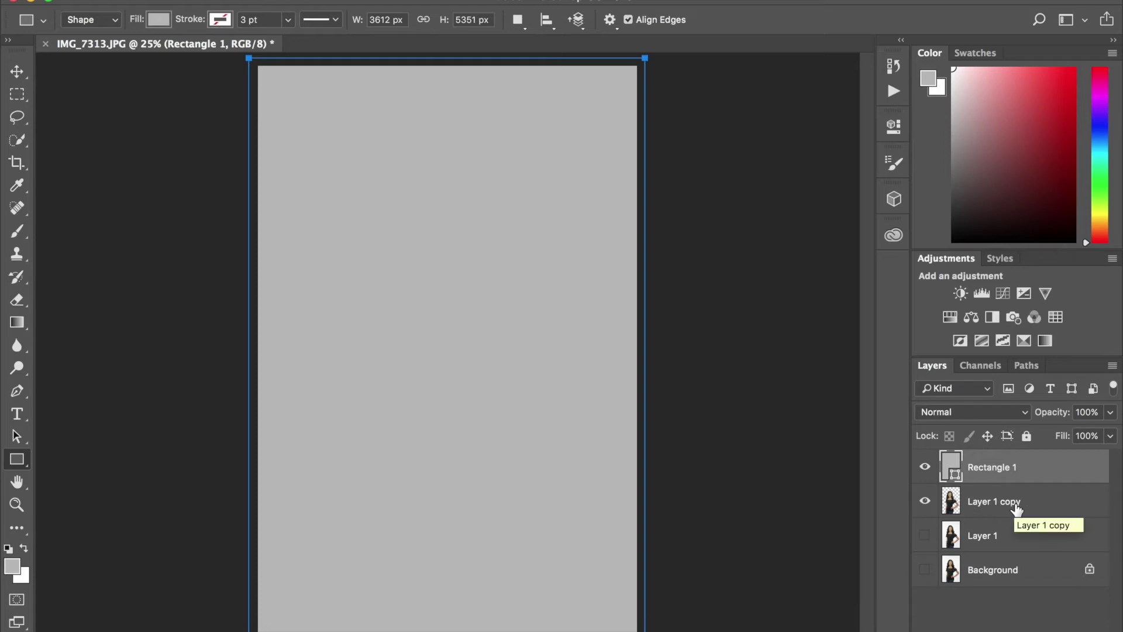
{"action": "left_click_drag", "start_coordinate": [1029, 504], "coordinate": [1014, 462]}
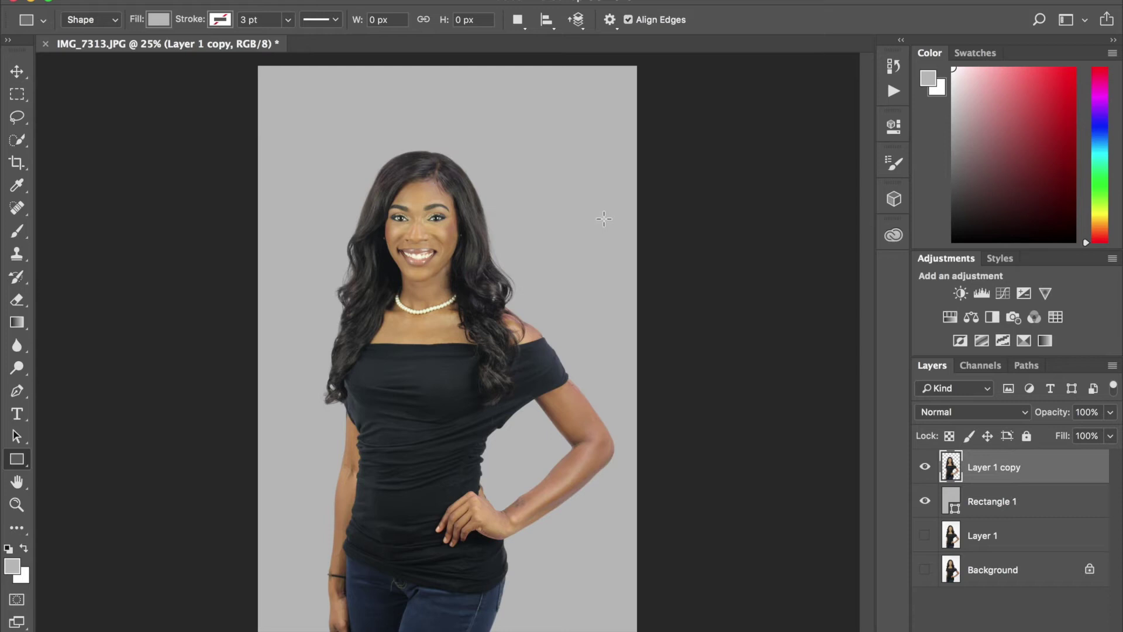
- Pick PANTONE 187 C from the PANTONE+ Solid Coated color library as the shape fill color
{"action": "left_click", "coordinate": [158, 21]}
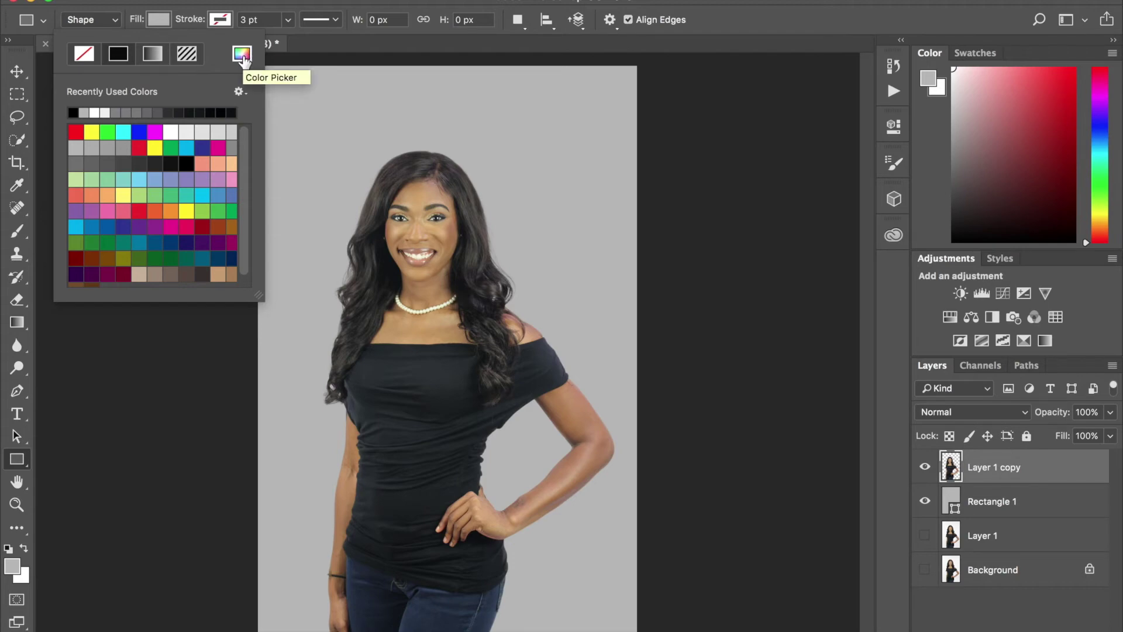
{"action": "left_click", "coordinate": [243, 58]}
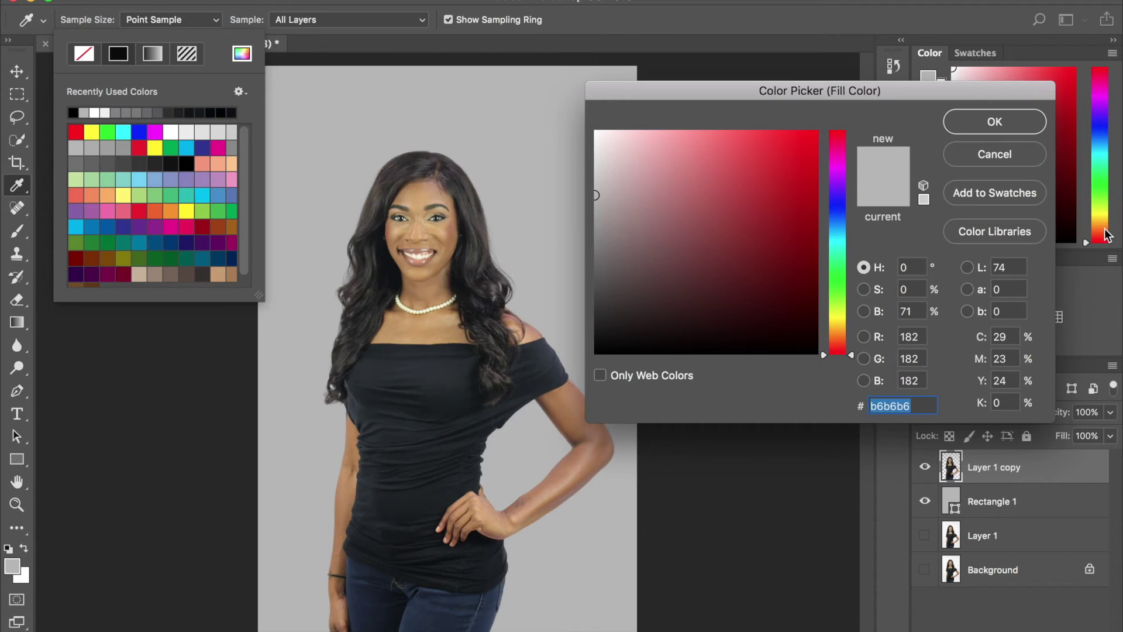
{"action": "left_click", "coordinate": [997, 231]}
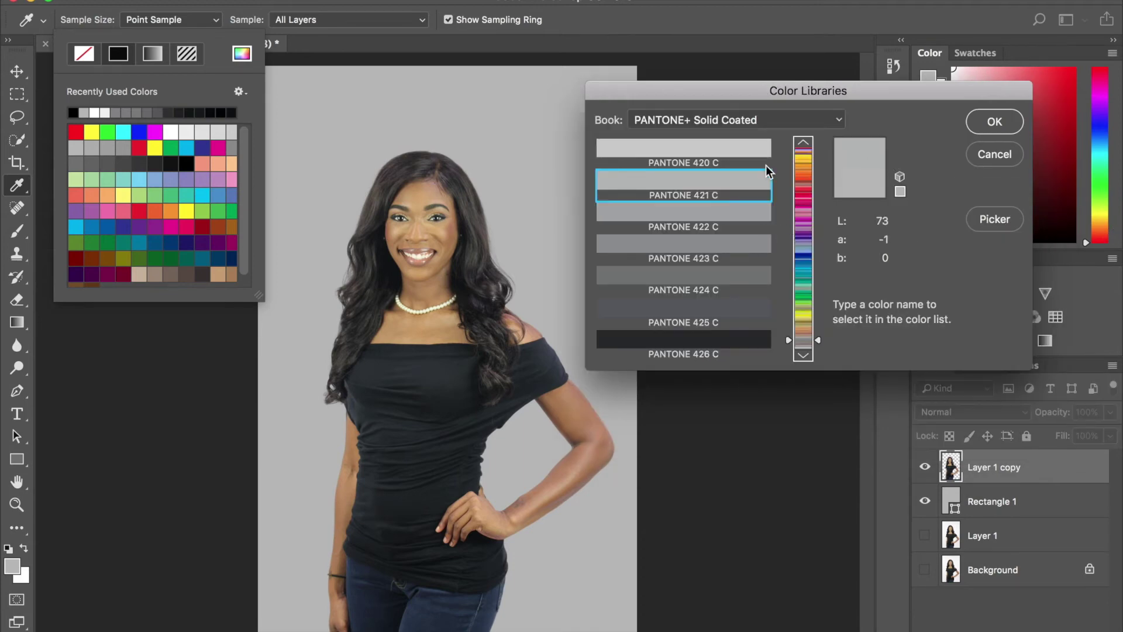
{"action": "type", "text": "187"}
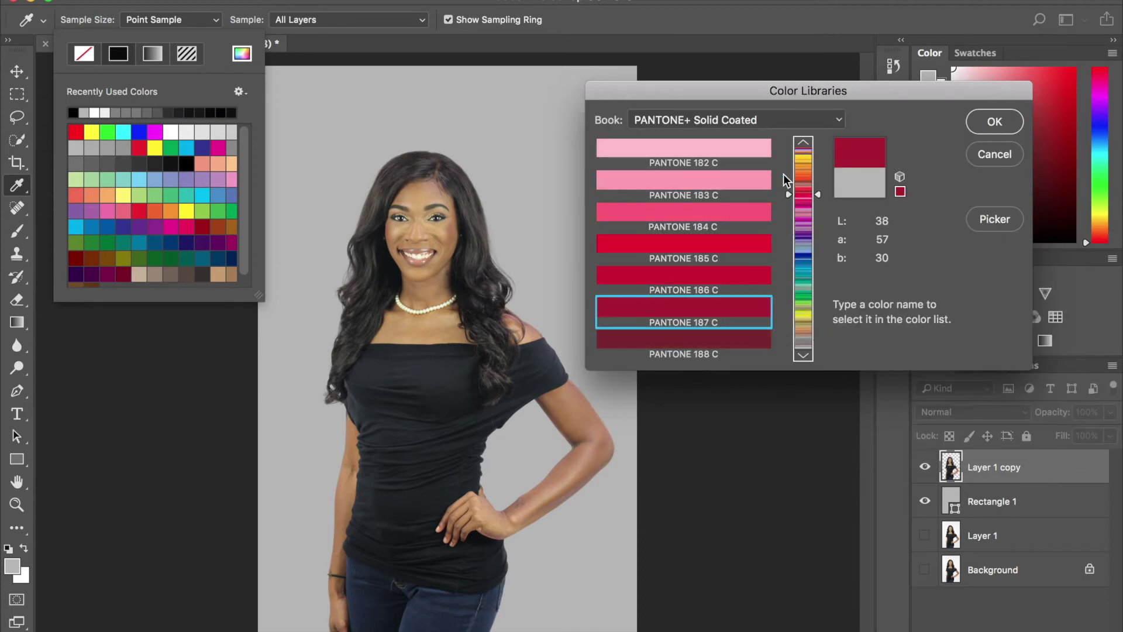
{"action": "key", "text": "Return"}
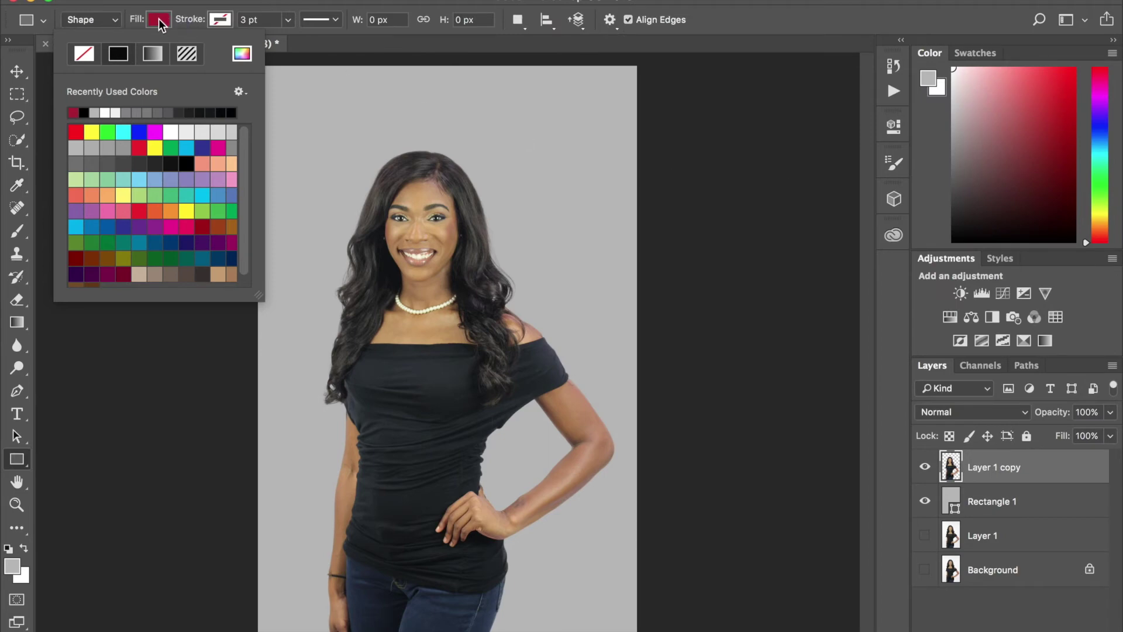
- Select the Rectangle 1 layer and set its fill to the recently used PANTONE 187 C crimson
{"action": "double_click", "coordinate": [996, 506]}
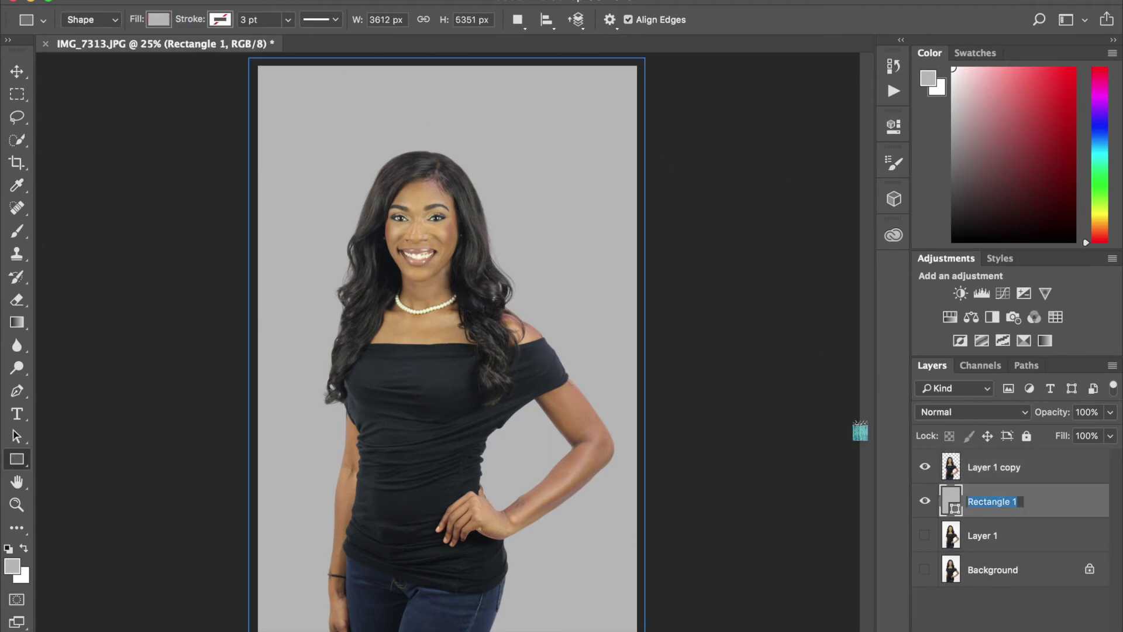
{"action": "left_click", "coordinate": [161, 22]}
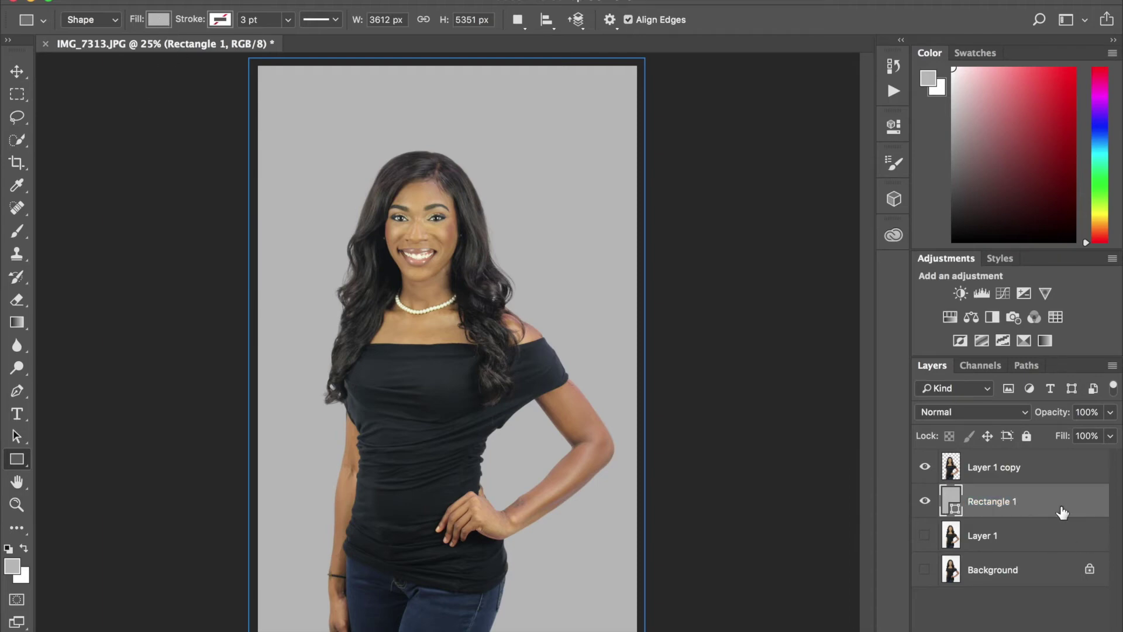
{"action": "left_click", "coordinate": [156, 19]}
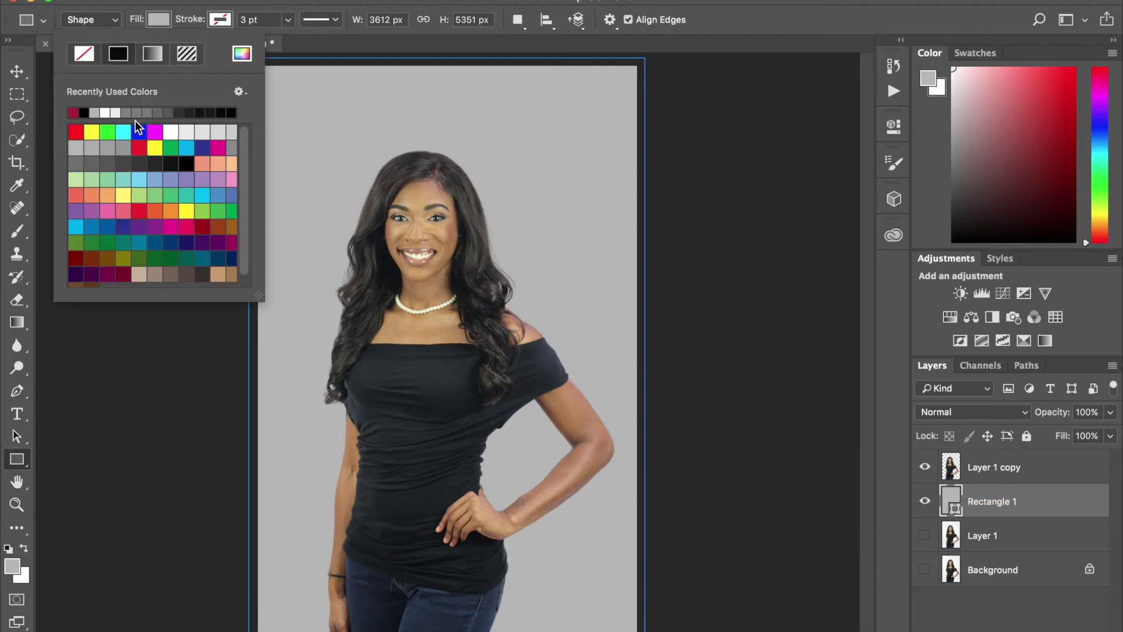
{"action": "left_click", "coordinate": [73, 112]}
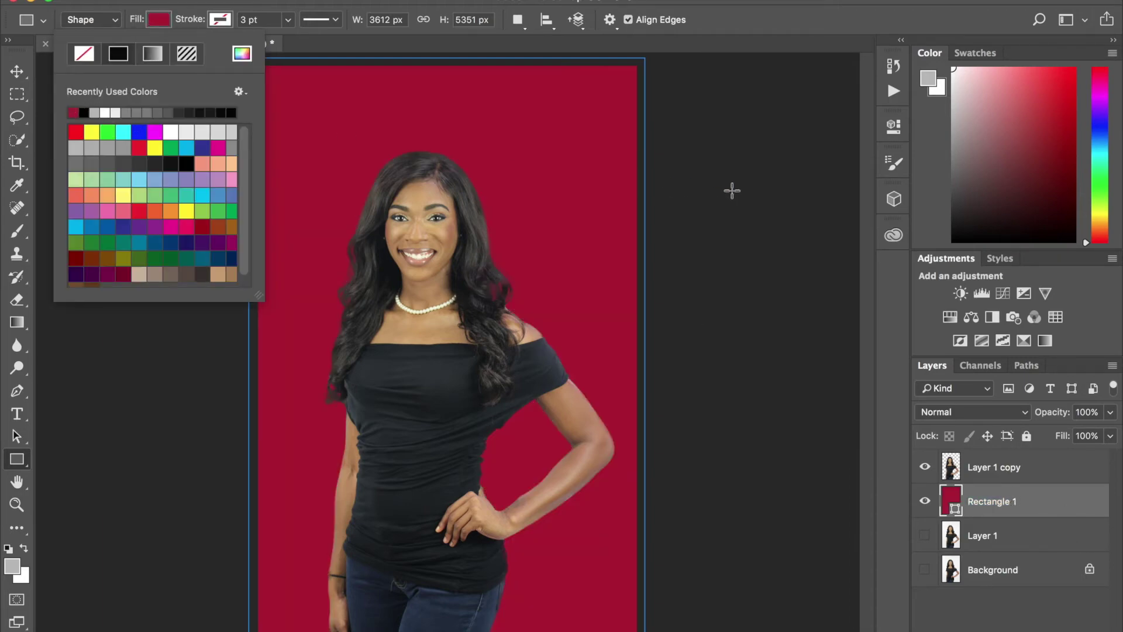
{"action": "left_click", "coordinate": [719, 24]}
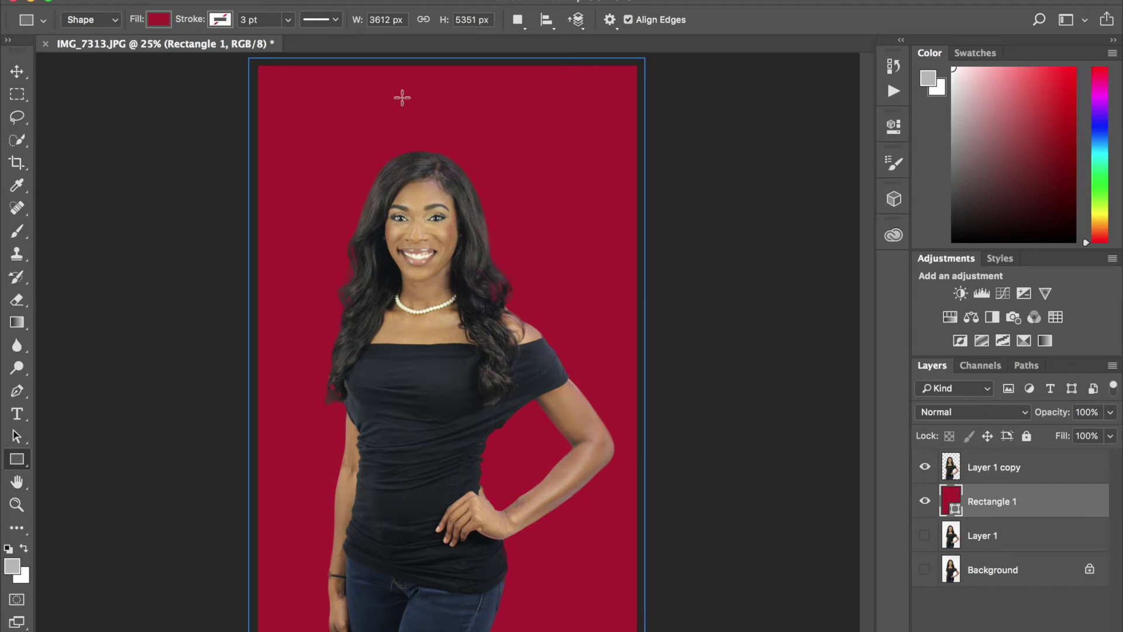
- Try cyan, magenta and dark maroon fills on the background rectangle and return it to the recently used crimson
{"action": "left_click", "coordinate": [160, 21]}
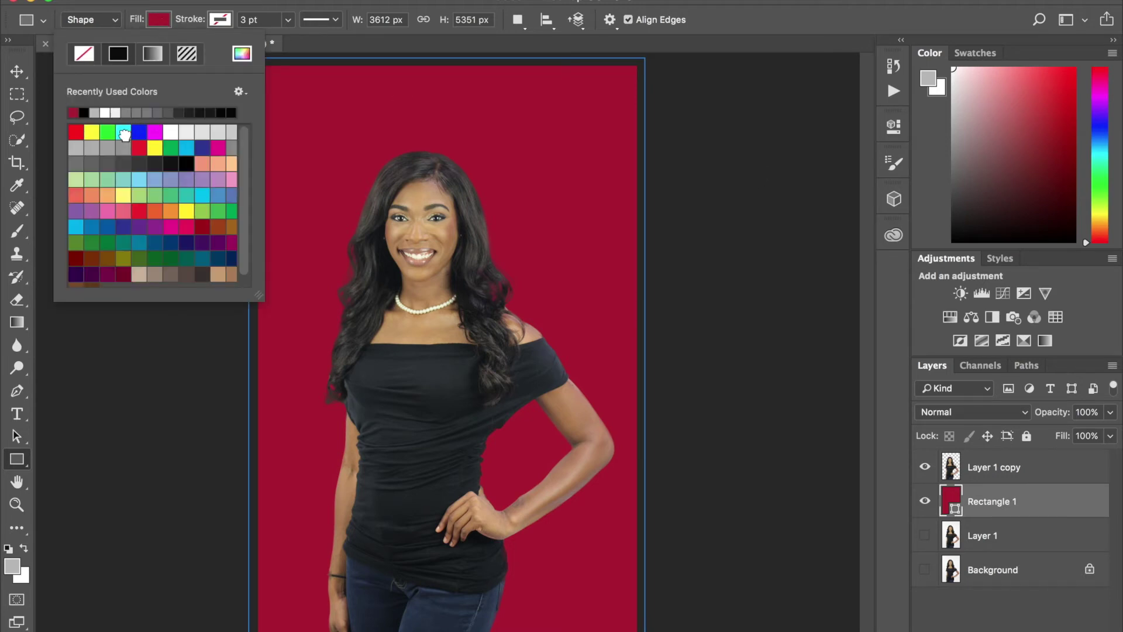
{"action": "left_click", "coordinate": [123, 132]}
{"action": "left_click", "coordinate": [156, 129]}
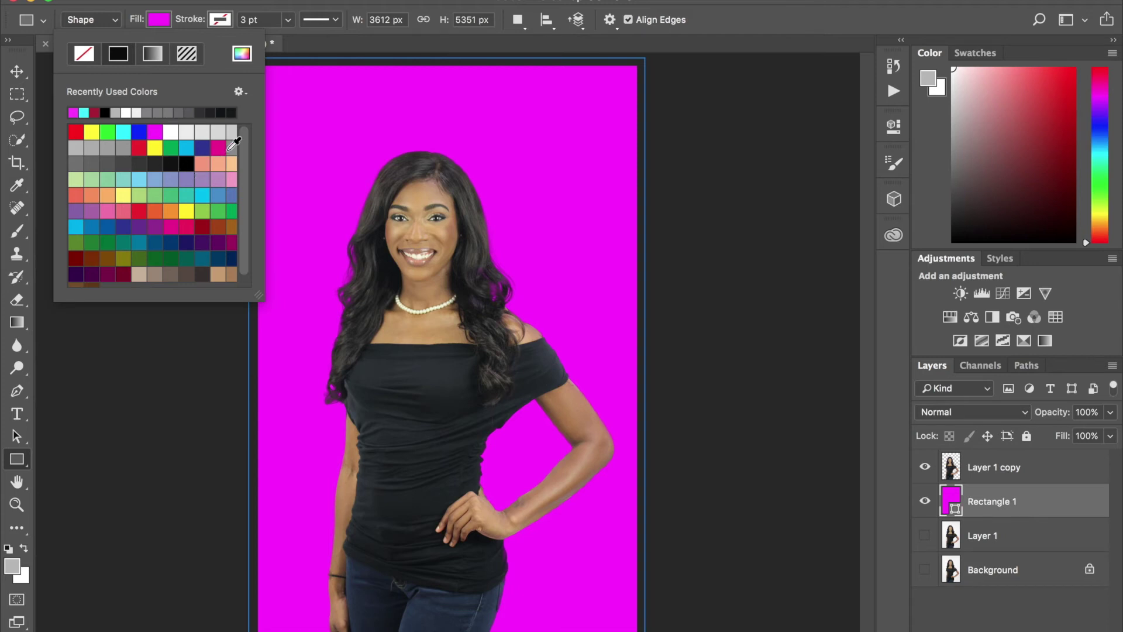
{"action": "left_click", "coordinate": [126, 272]}
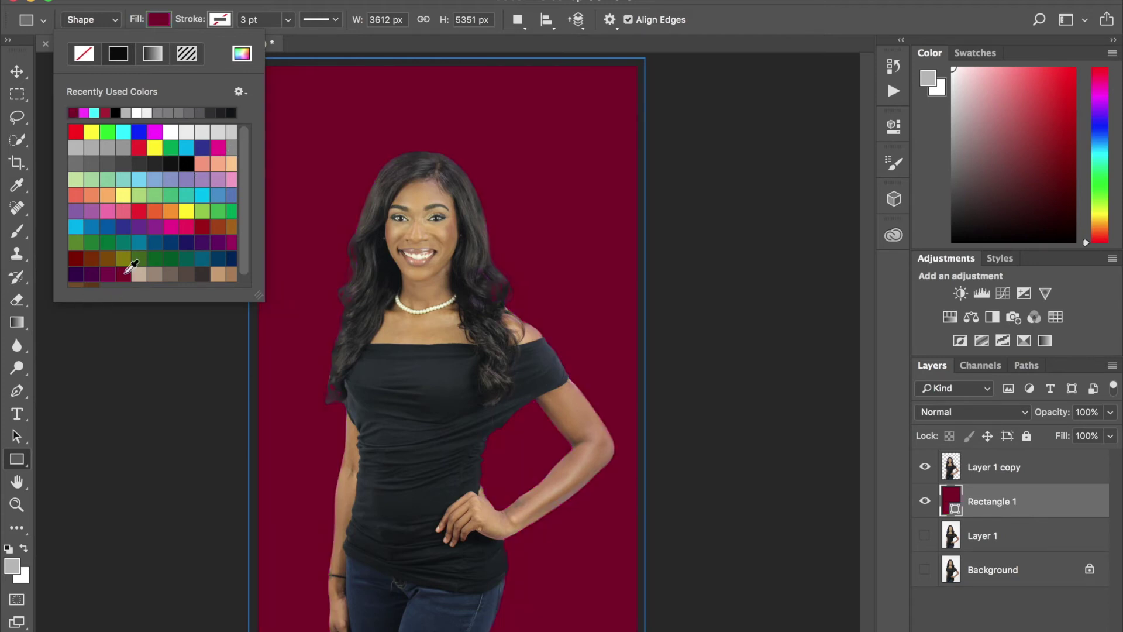
{"action": "left_click", "coordinate": [106, 112]}
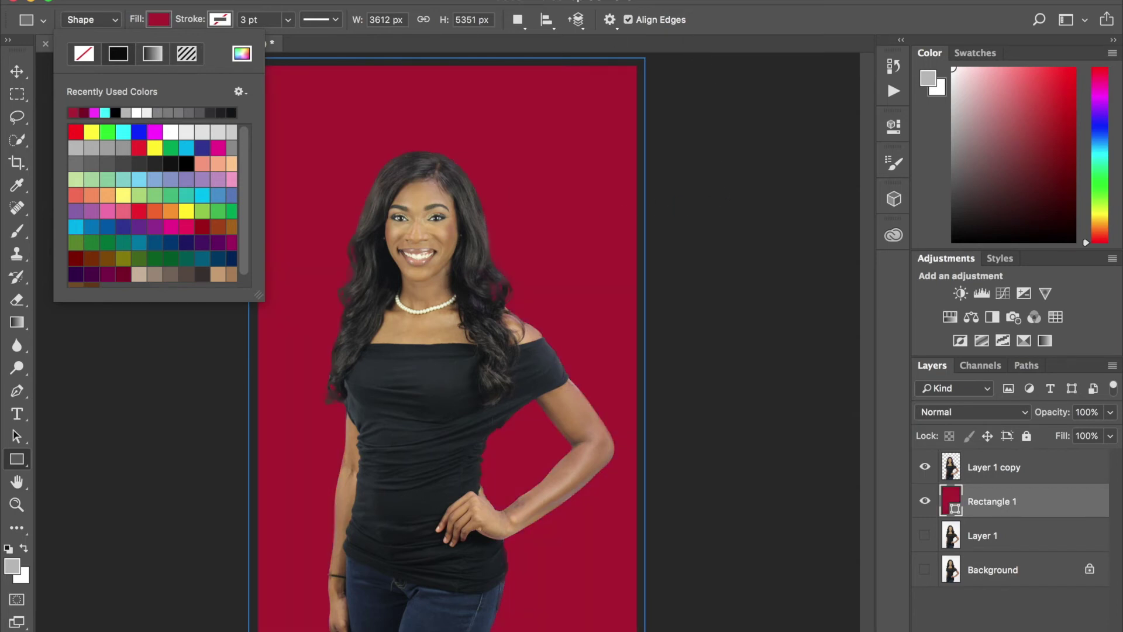
{"action": "left_click", "coordinate": [156, 19]}
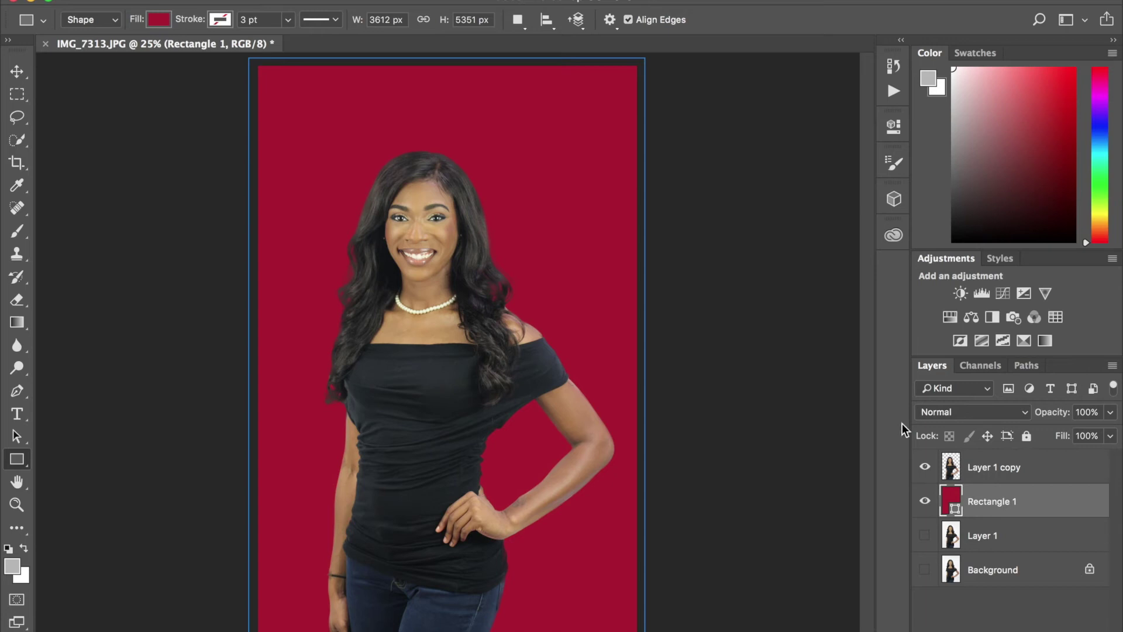
{"action": "left_click", "coordinate": [925, 537]}
{"action": "left_click_drag", "start_coordinate": [1000, 460], "coordinate": [997, 552]}
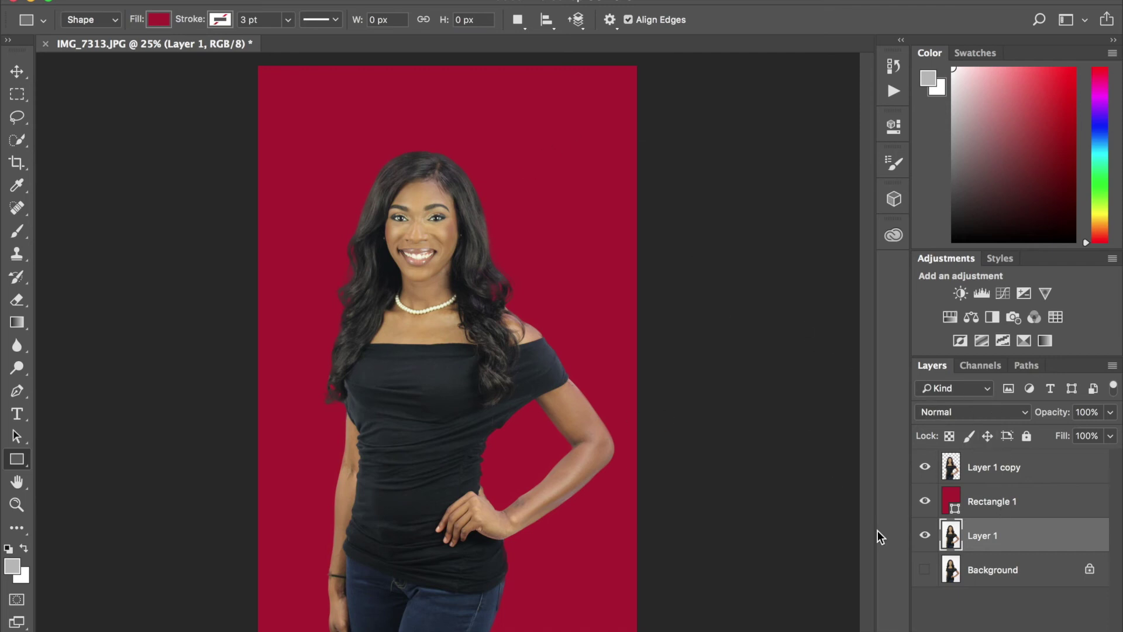
{"action": "left_click", "coordinate": [925, 536]}
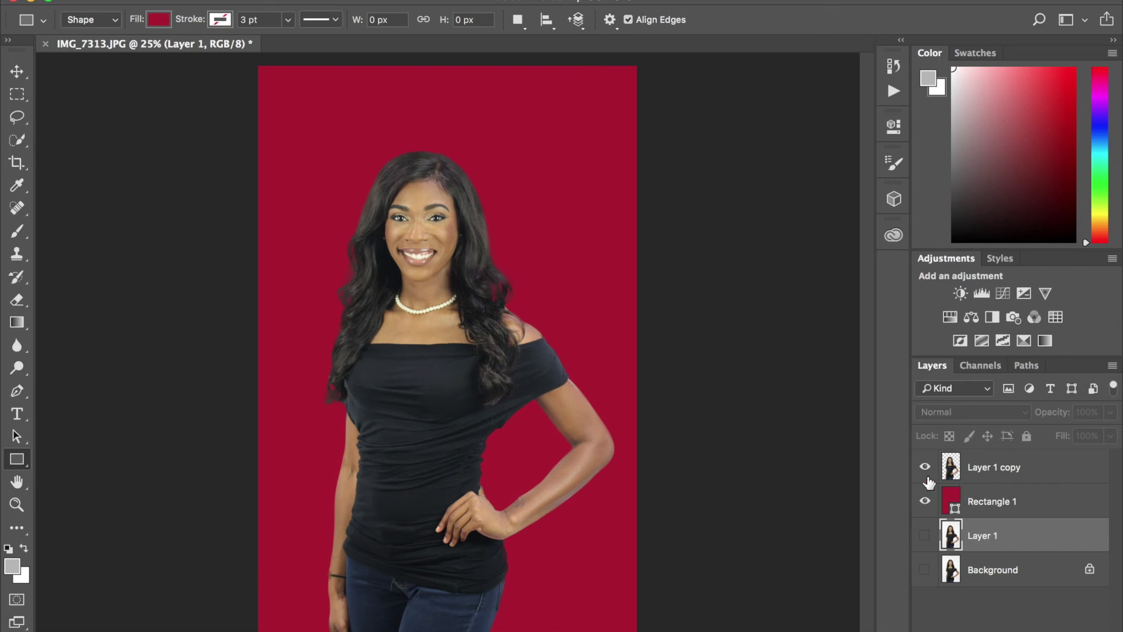
- Delete the Rectangle 1 and Layer 1 copy layers and make Layer 1 visible
{"action": "left_click_drag", "start_coordinate": [1005, 504], "coordinate": [1103, 631]}
{"action": "left_click_drag", "start_coordinate": [1056, 472], "coordinate": [1103, 631]}
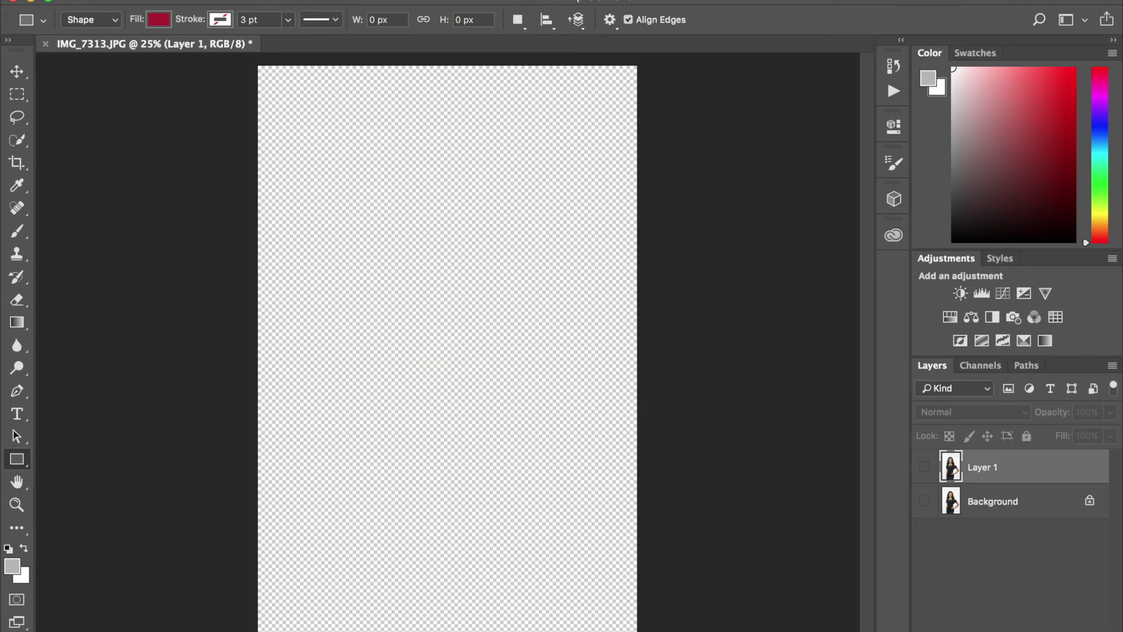
{"action": "left_click", "coordinate": [925, 467]}
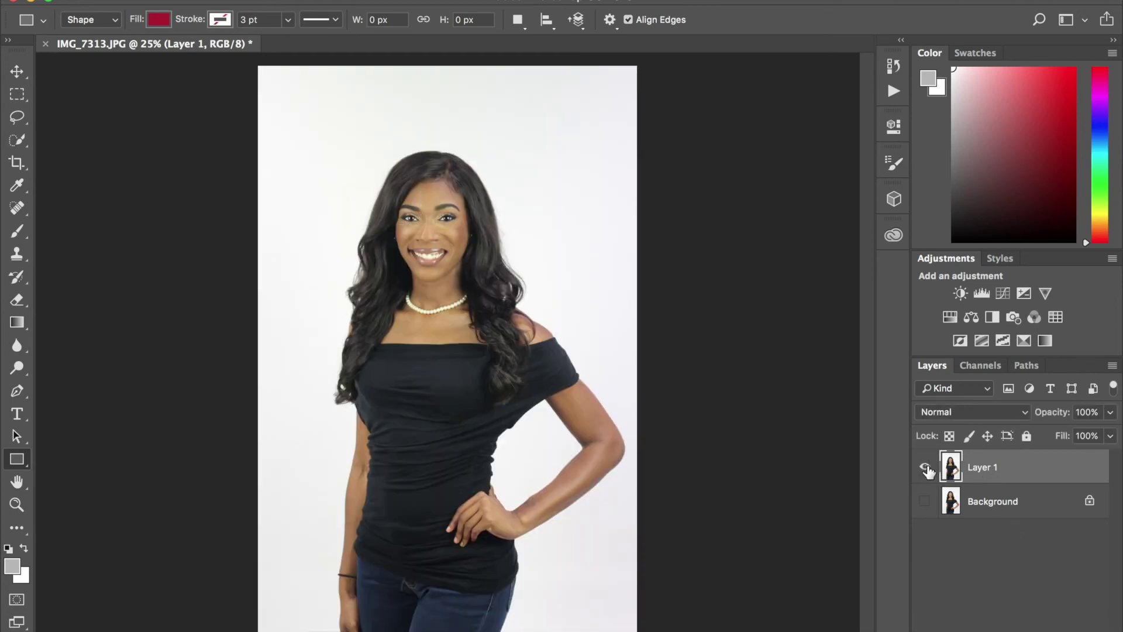
- Select the white backdrop around the woman with the Quick Selection tool and invert the selection onto her
{"action": "left_click", "coordinate": [16, 141]}
{"action": "mouse_move", "coordinate": [283, 68]}
{"action": "left_mouse_down"}
{"action": "mouse_move", "coordinate": [283, 93]}
{"action": "mouse_move", "coordinate": [520, 103]}
{"action": "mouse_move", "coordinate": [567, 118]}
{"action": "mouse_move", "coordinate": [591, 154]}
{"action": "left_mouse_up"}
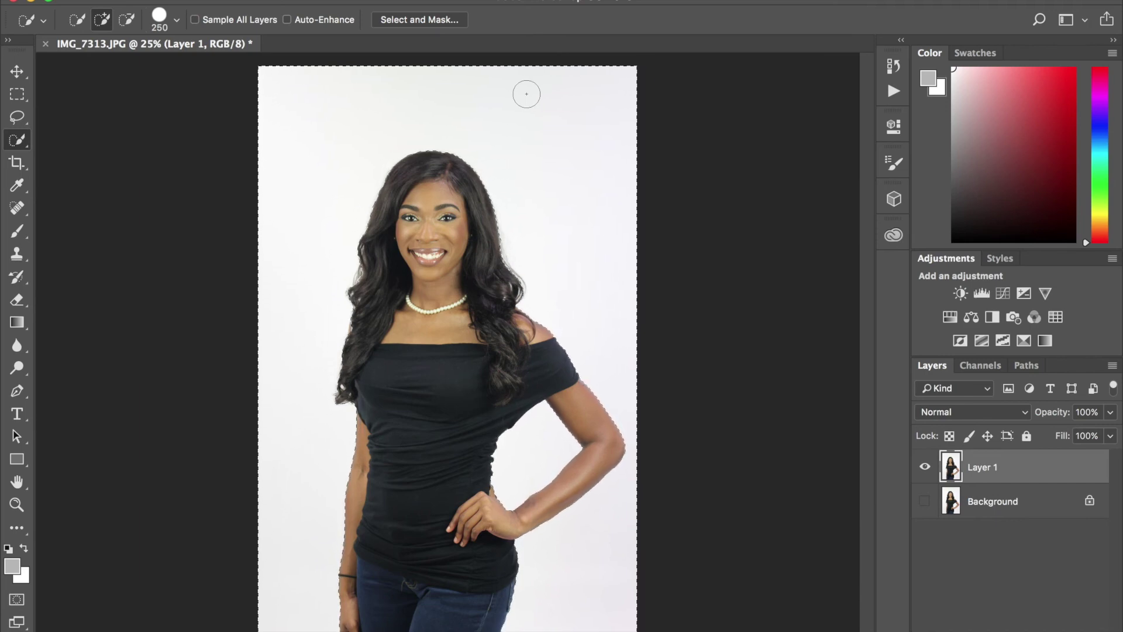
{"action": "right_click", "coordinate": [442, 264]}
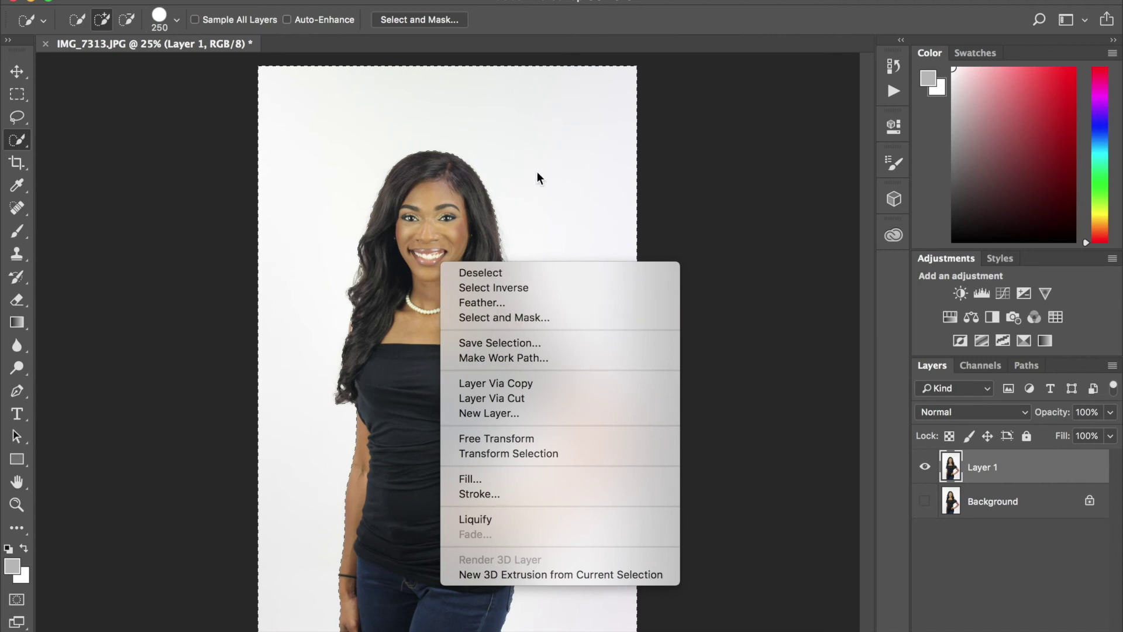
{"action": "left_click", "coordinate": [496, 287]}
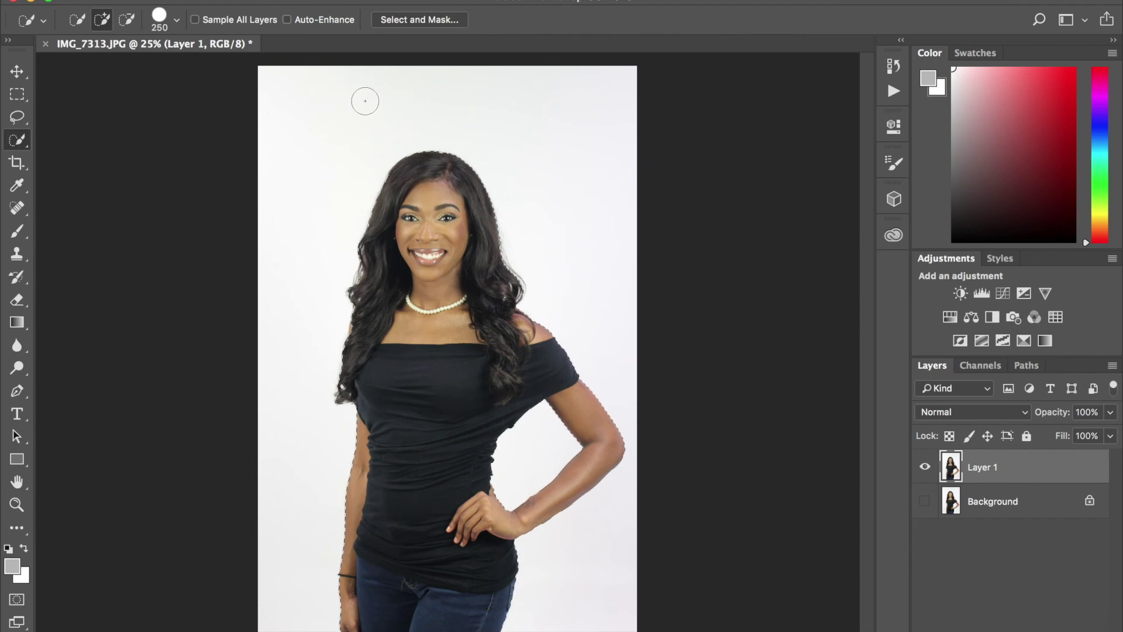
- Undo the selection inversion, invert the selection again and minimize the document window
{"action": "key", "text": "super+z"}
{"action": "key", "text": "super+shift+i"}
{"action": "left_click", "coordinate": [31, 2]}
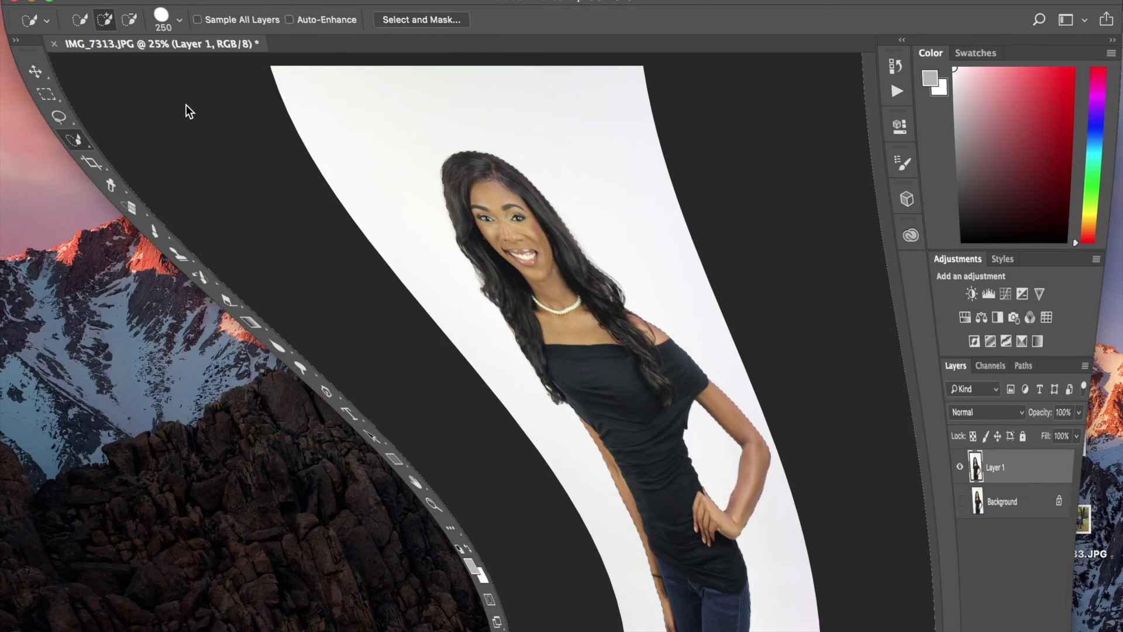